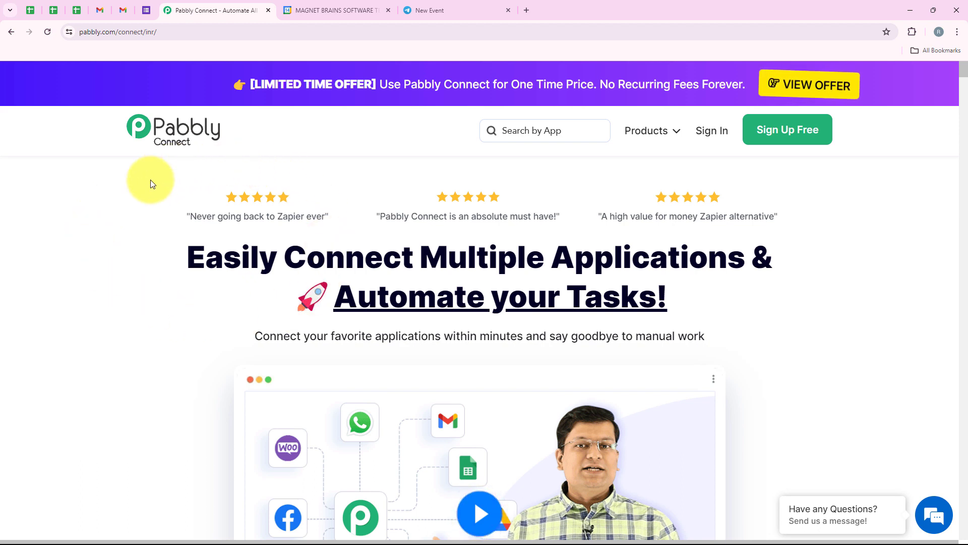
Go to the Pabbly sign-in from the Pabbly Connect landing page to reach the apps overview
click(131, 31)
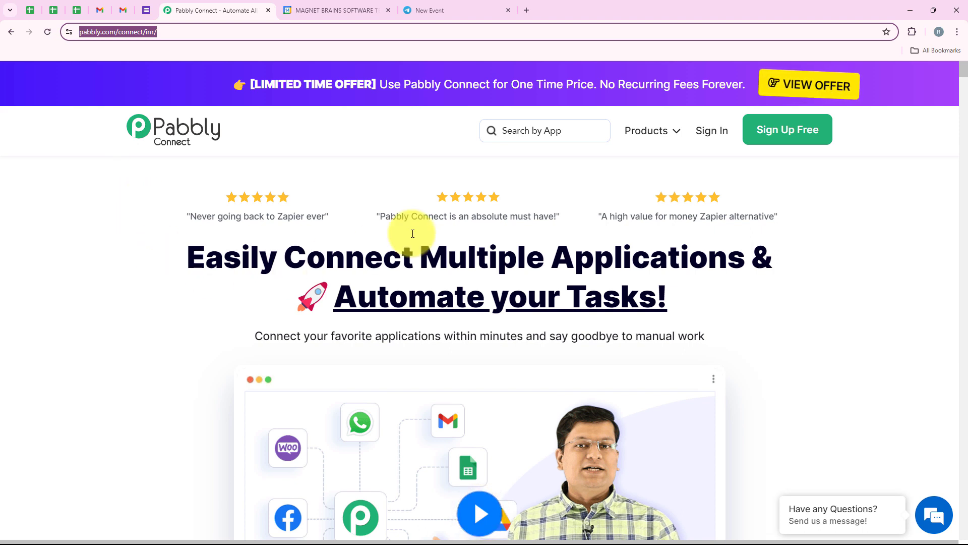
click(158, 172)
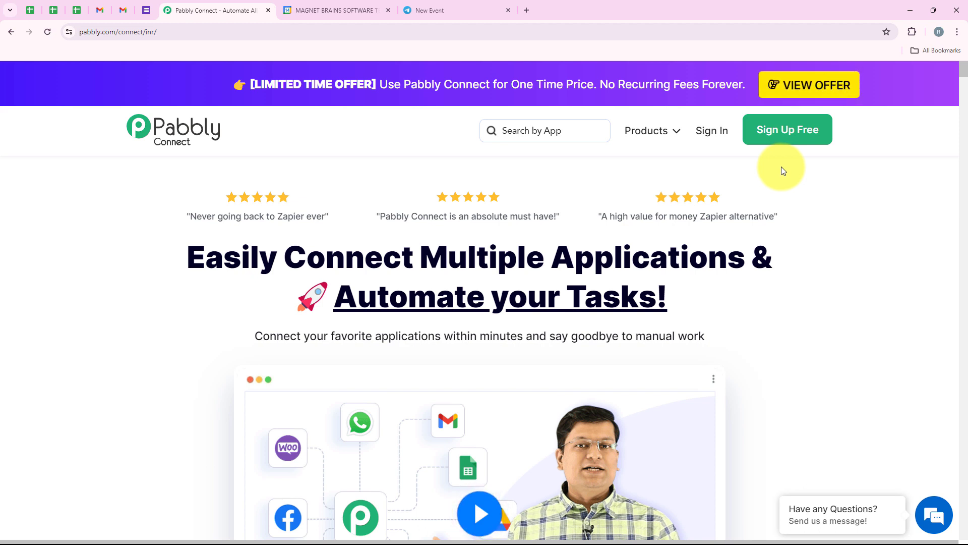
click(701, 147)
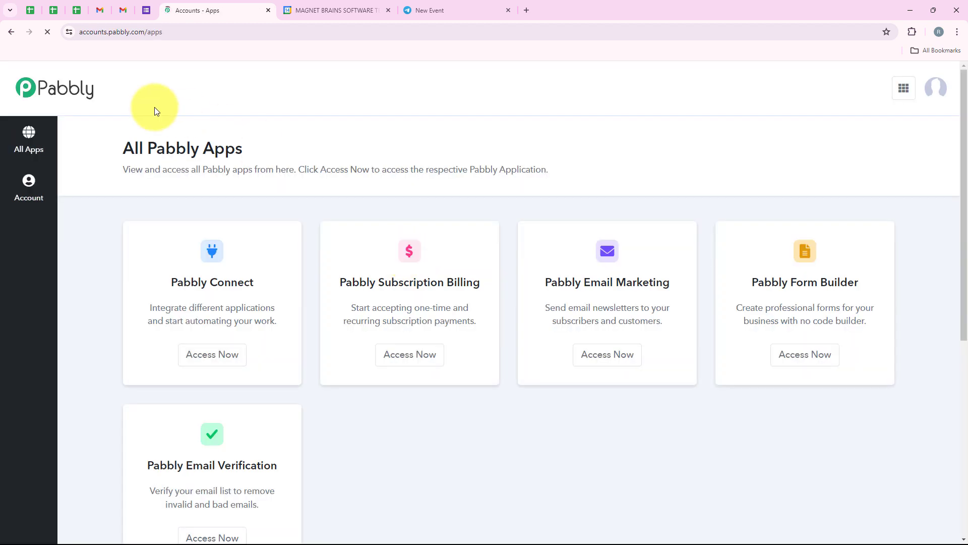
Look over the available Pabbly apps and open Pabbly Connect
drag(120, 148, 246, 149)
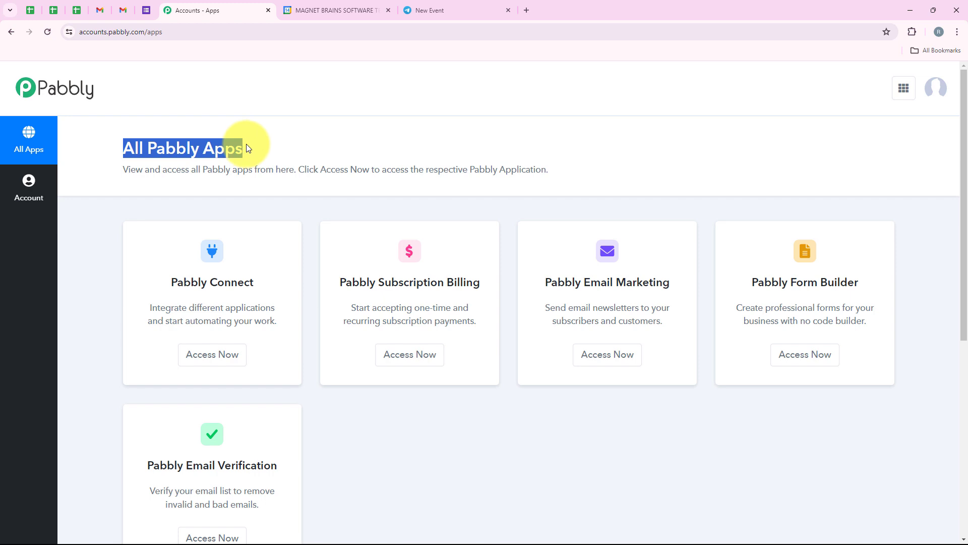
click(246, 144)
scroll(404, 419, down, 2)
scroll(435, 265, up, 1)
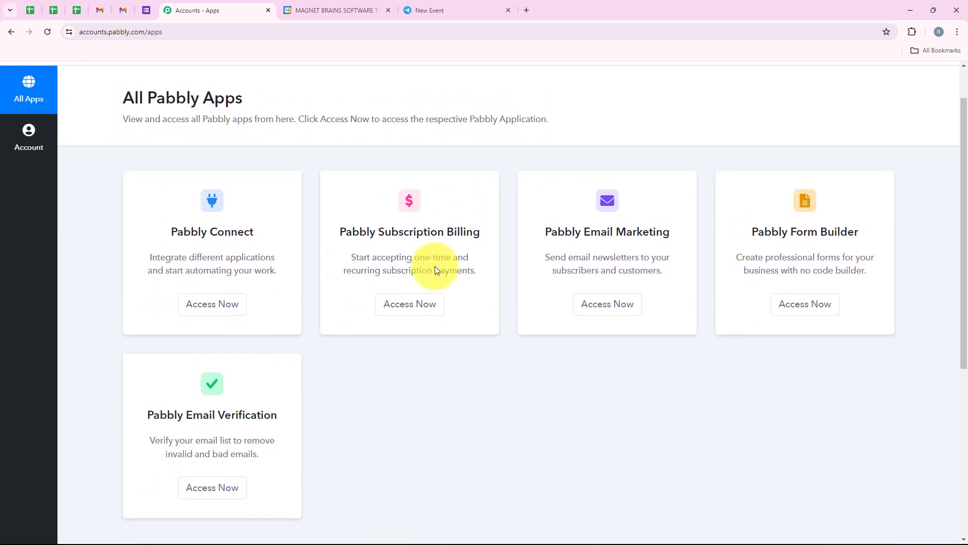
scroll(401, 186, up, 1)
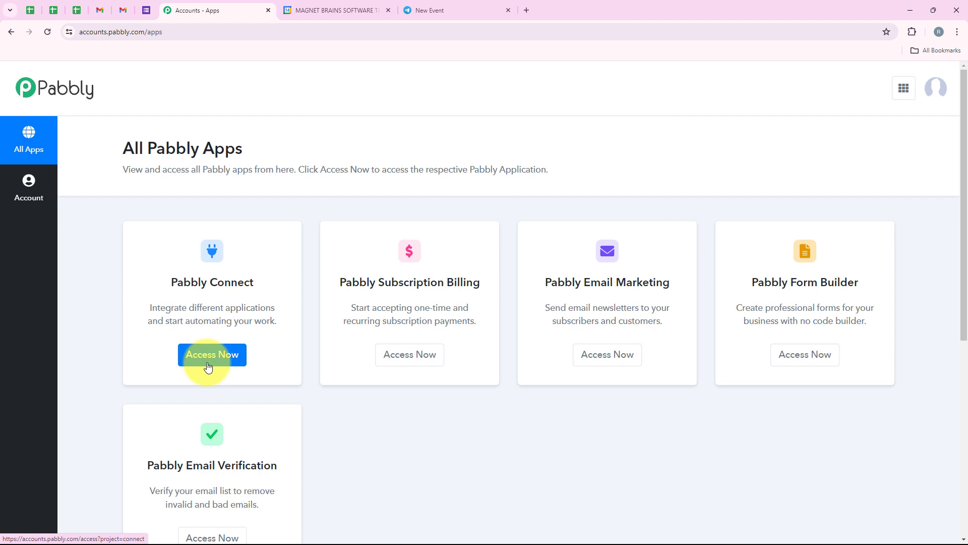
drag(189, 308, 288, 309)
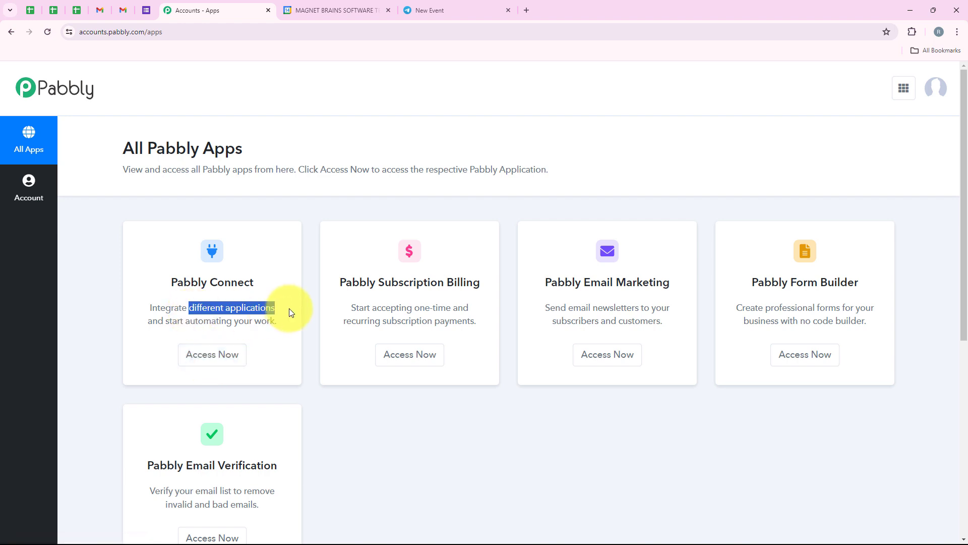
click(239, 368)
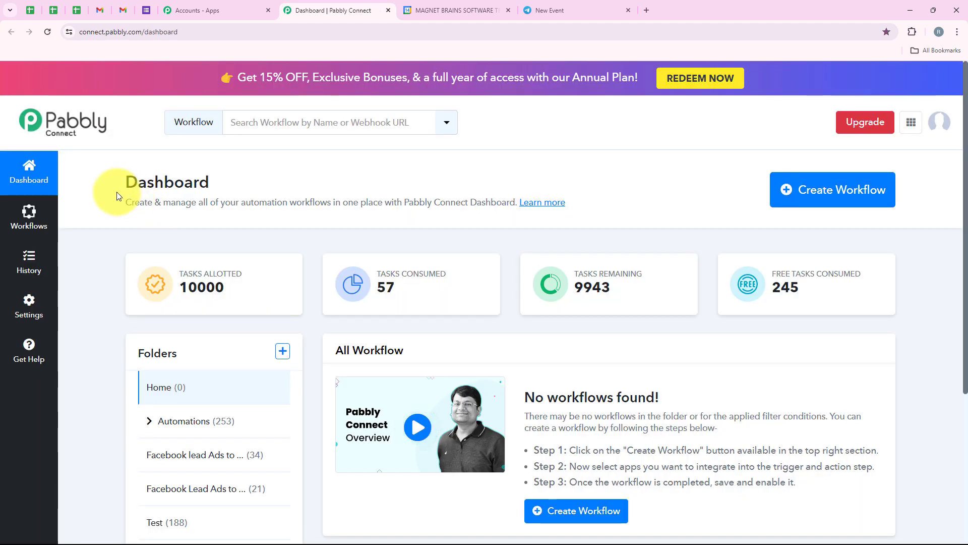
Start a new workflow from the dashboard and choose Automations as its folder
drag(116, 191, 242, 191)
click(244, 187)
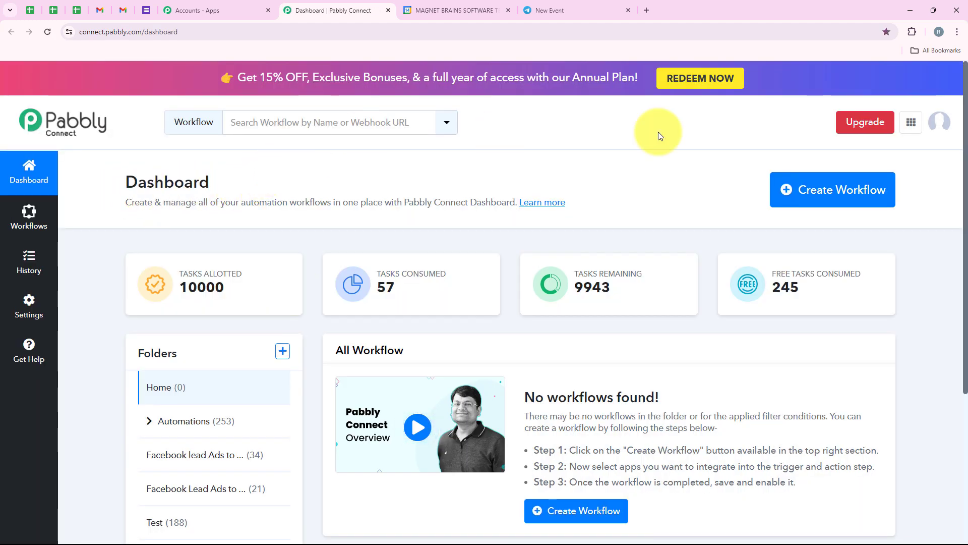
click(819, 192)
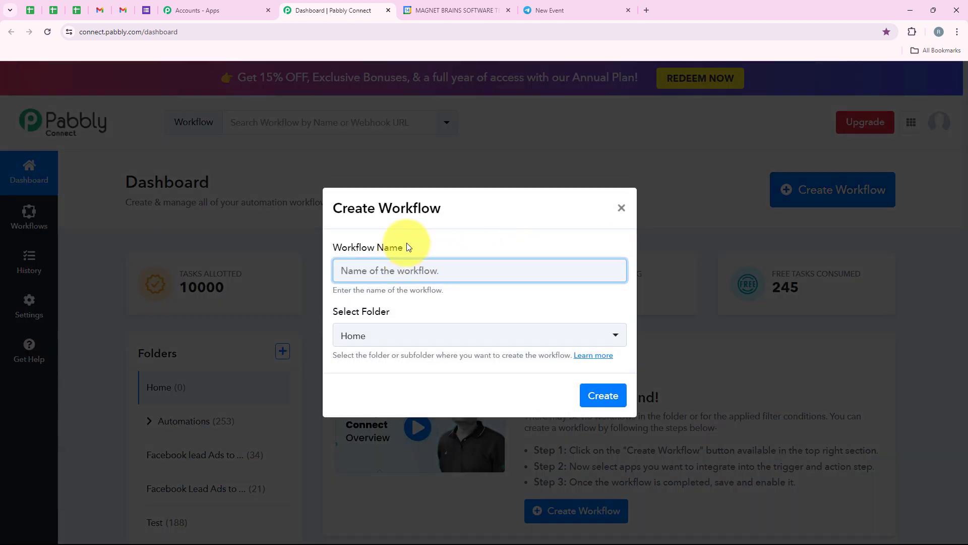
drag(403, 247, 339, 247)
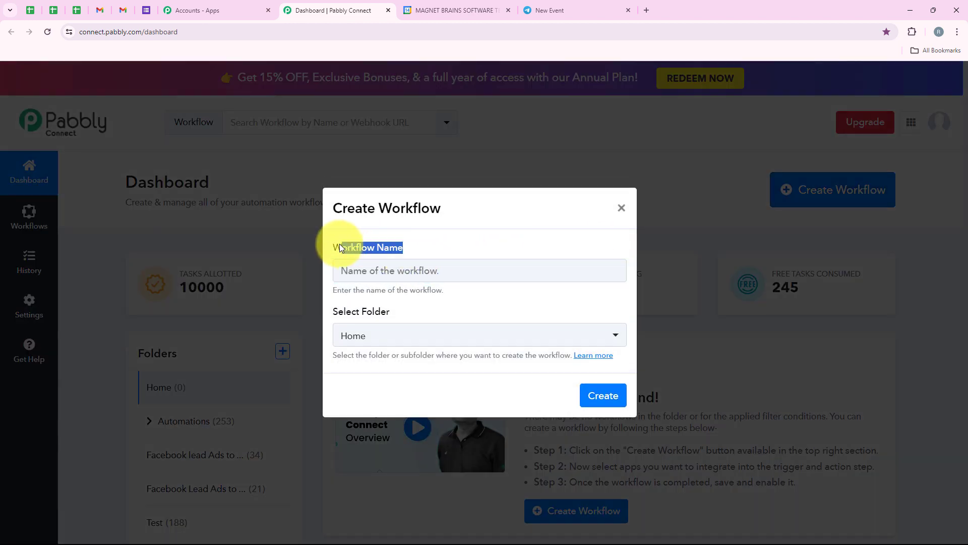
double_click(364, 311)
drag(367, 308, 467, 313)
click(462, 331)
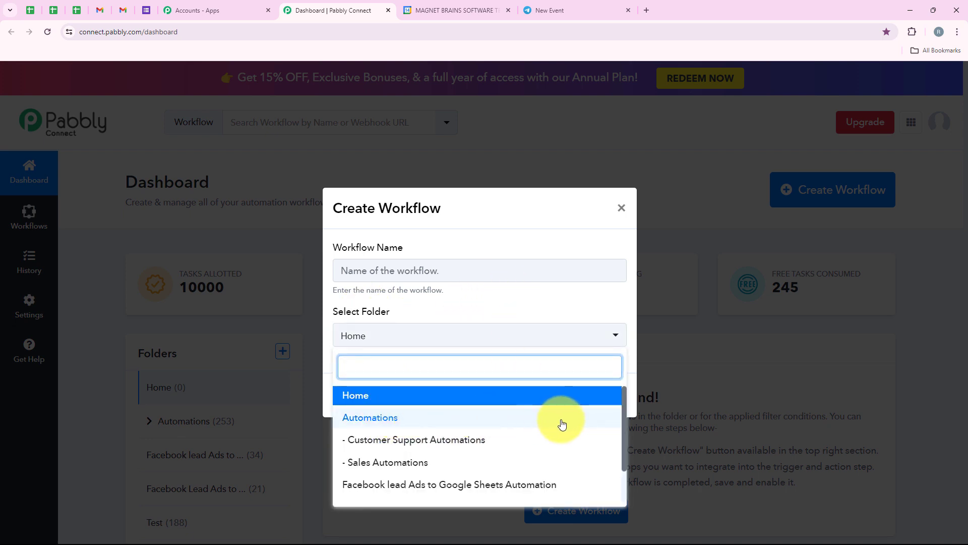
click(563, 425)
Name the workflow "How to Send Google Calendar Event Notification on Telegram" and create it
click(352, 262)
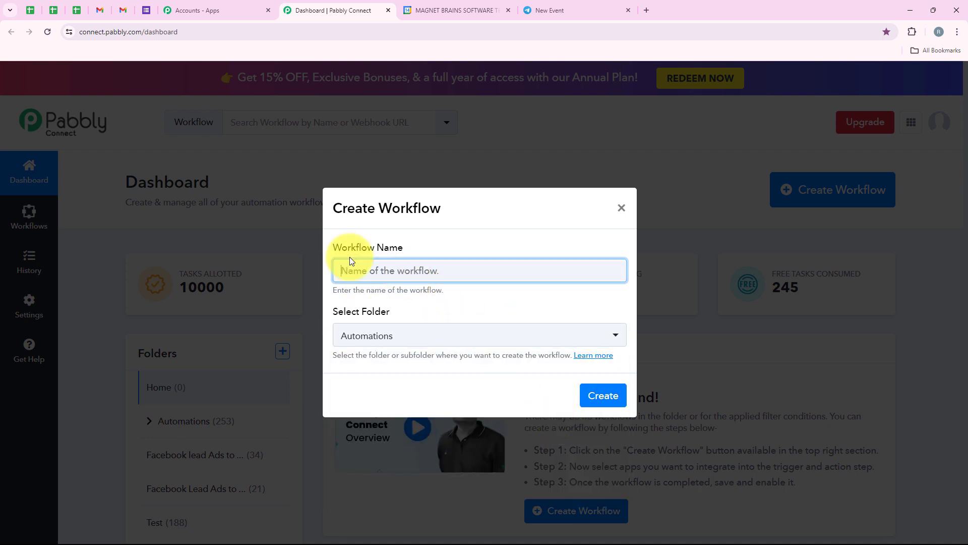
text(How to Send Google Calendar Event Notification on Telegram)
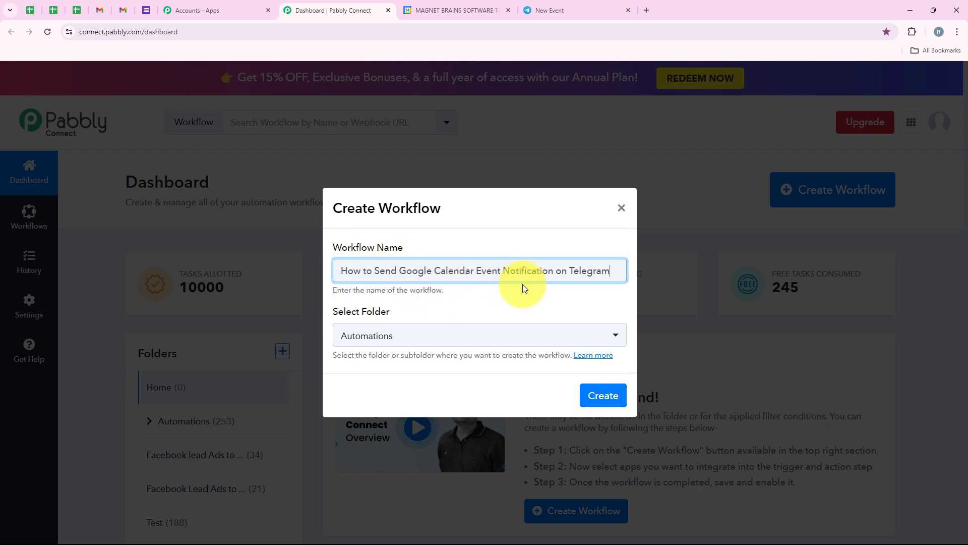
click(594, 398)
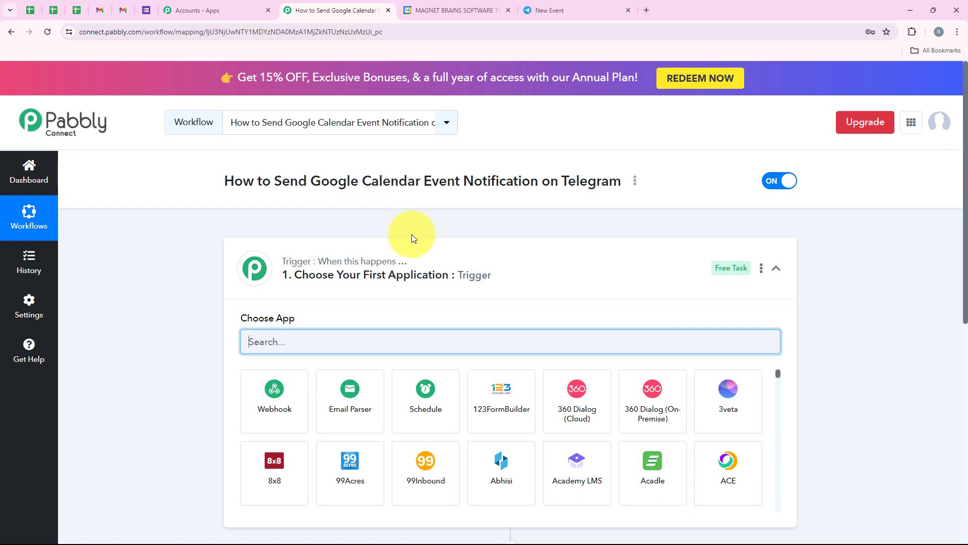
Set Google Calendar as the workflow's trigger application with New Event as the trigger event
click(599, 287)
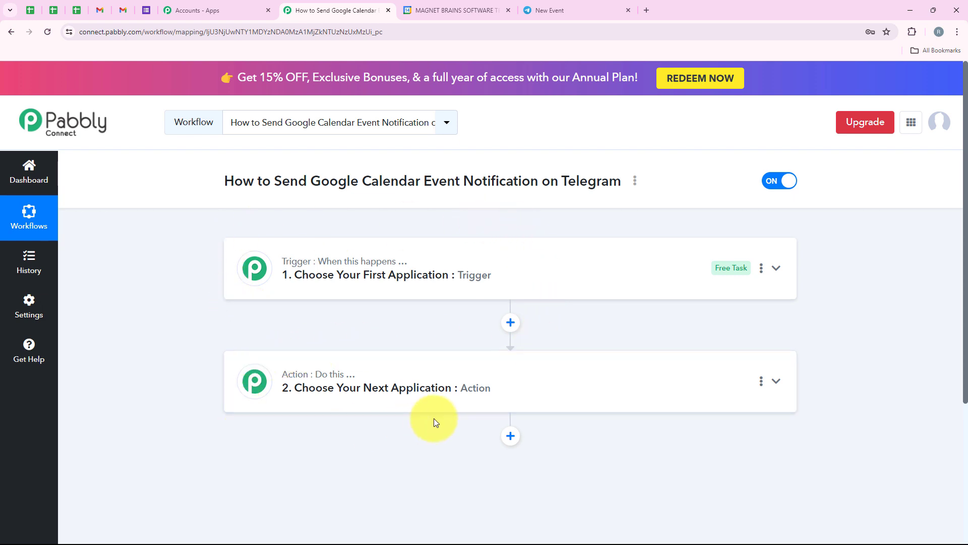
click(333, 260)
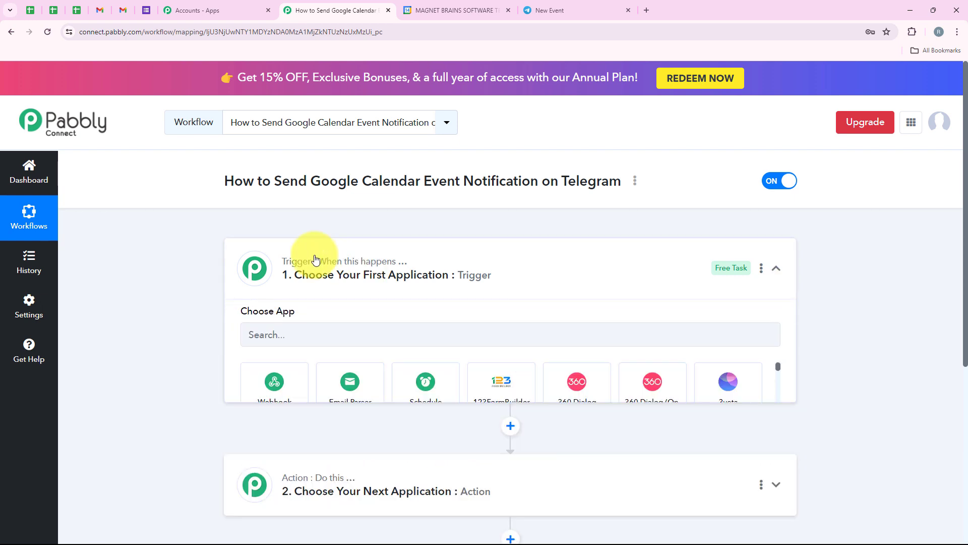
click(412, 331)
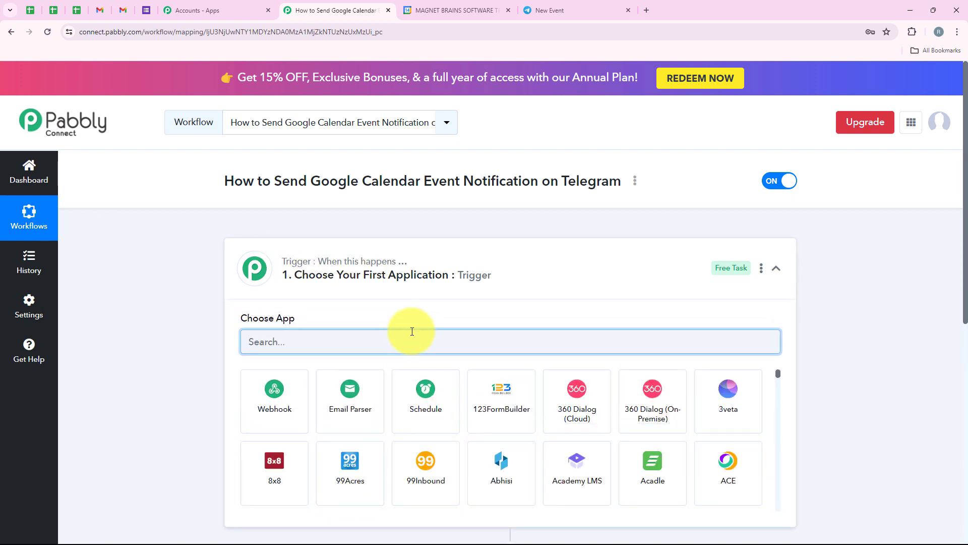
text(Google)
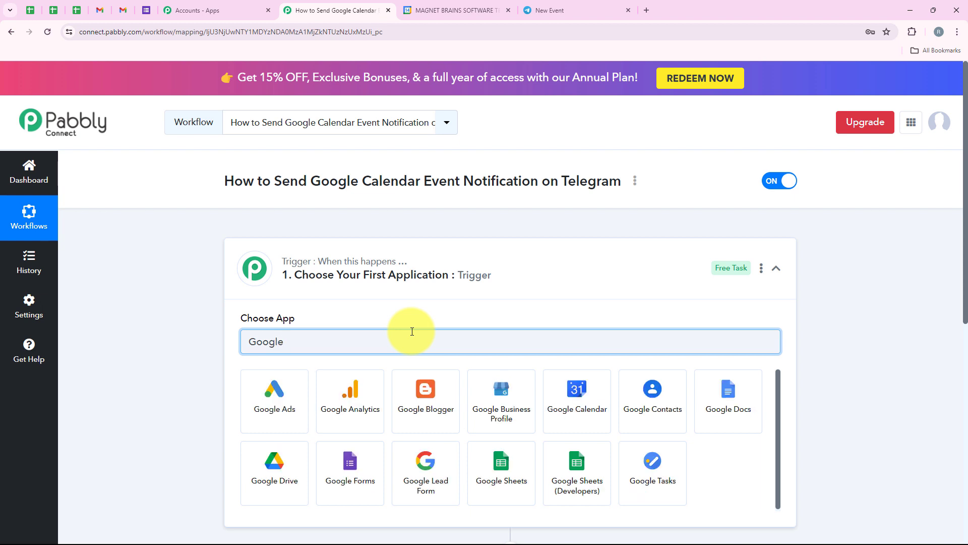
text(Calendar)
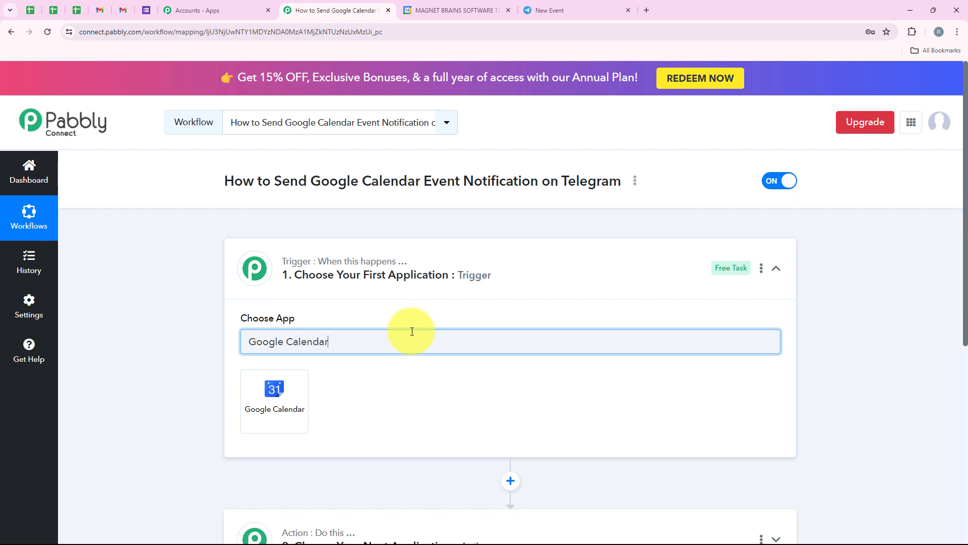
click(297, 389)
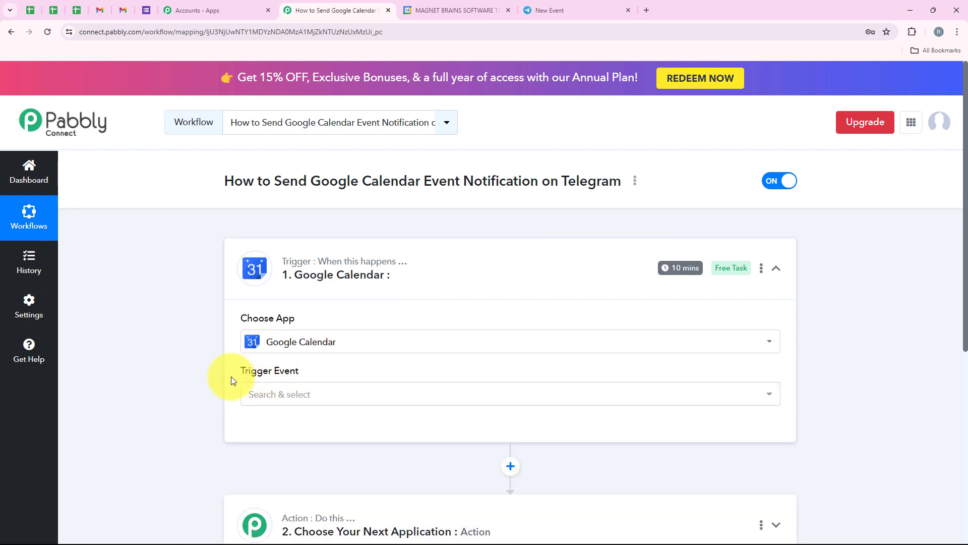
click(294, 394)
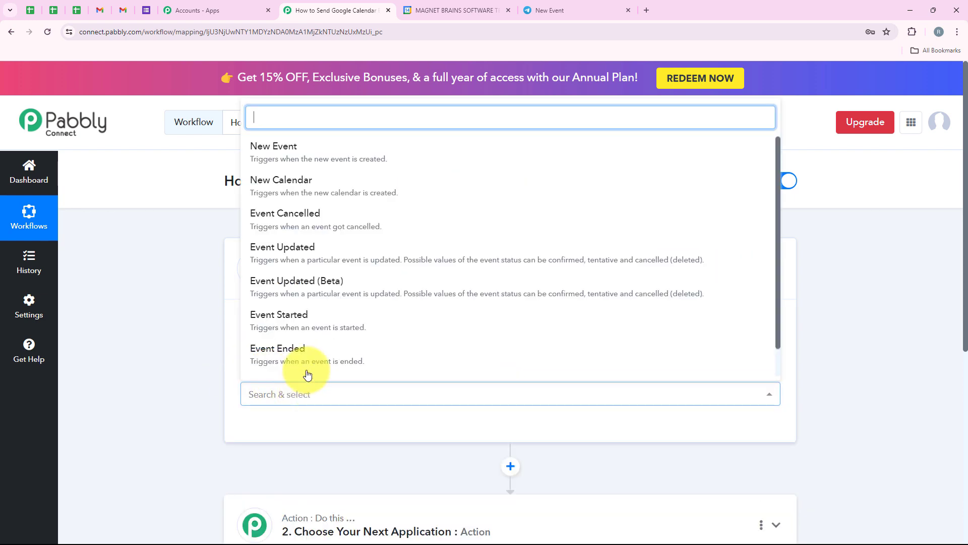
click(302, 154)
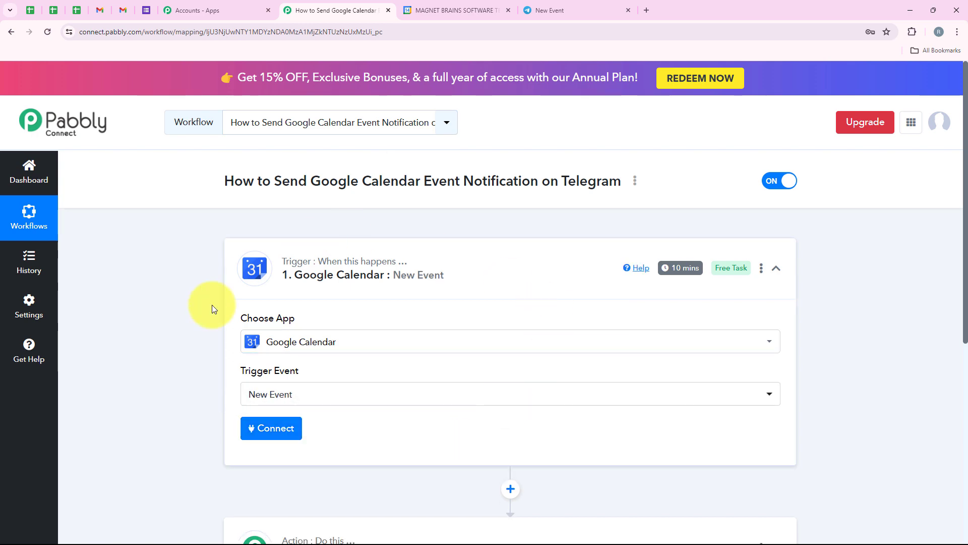
Add a new Google Calendar connection to the trigger by signing in with Google and allowing Pabbly Connect Calendar access
click(252, 428)
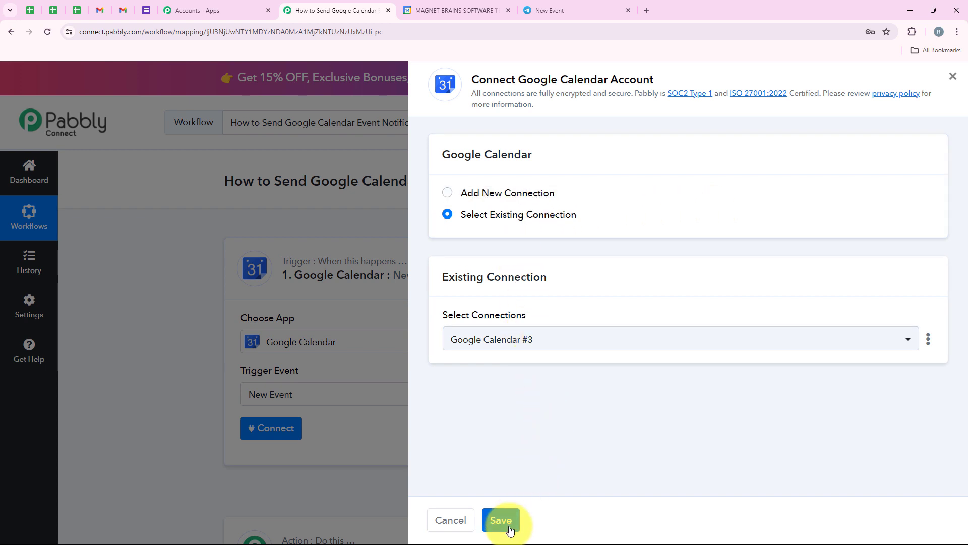
click(489, 195)
click(543, 365)
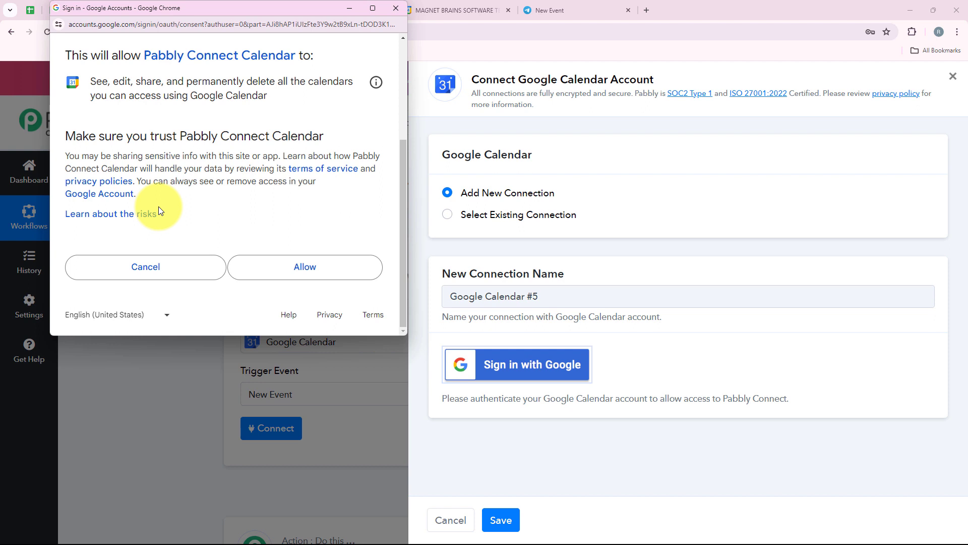
click(298, 260)
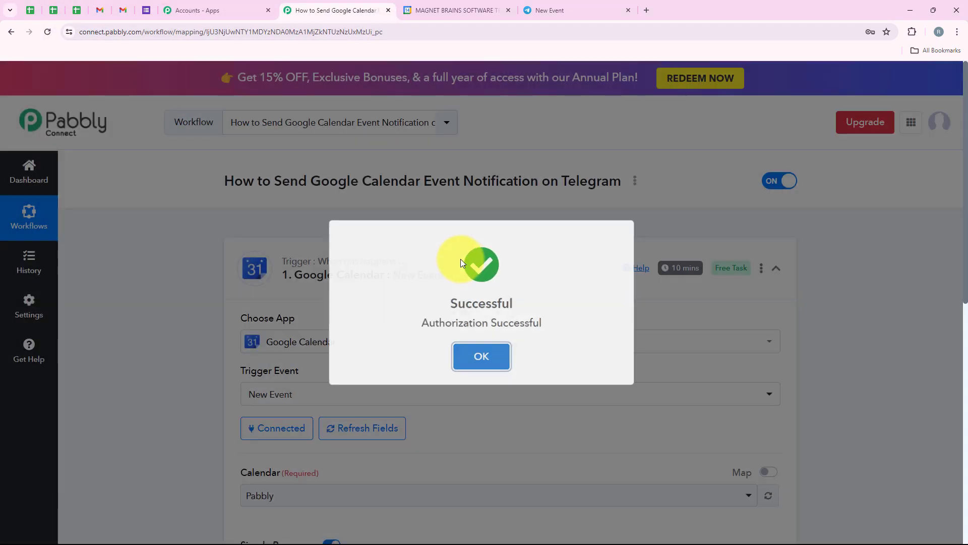
Check the Pabbly calendar in Google Calendar, and select Pabbly as the trigger's calendar in Pabbly Connect
scroll(461, 258, down, 4)
scroll(461, 263, down, 1)
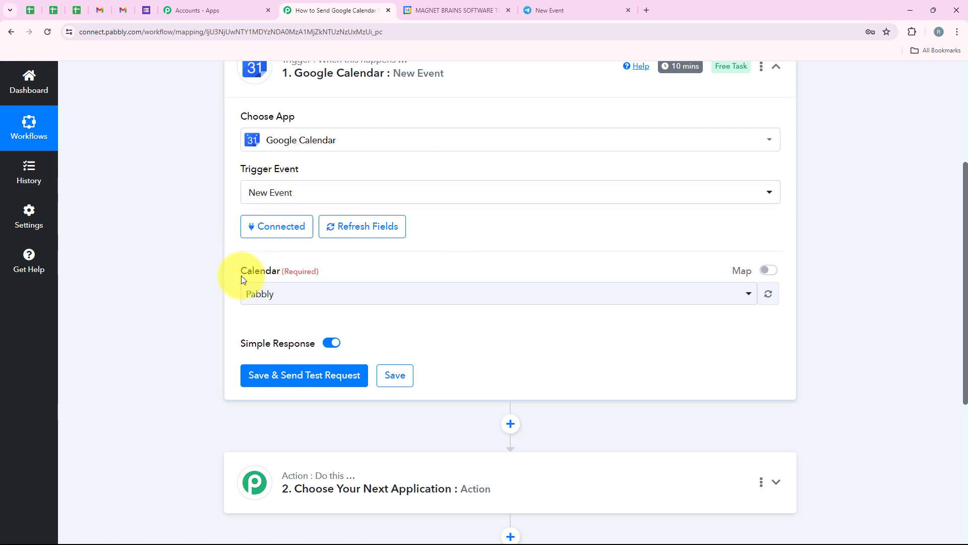
drag(264, 271, 280, 270)
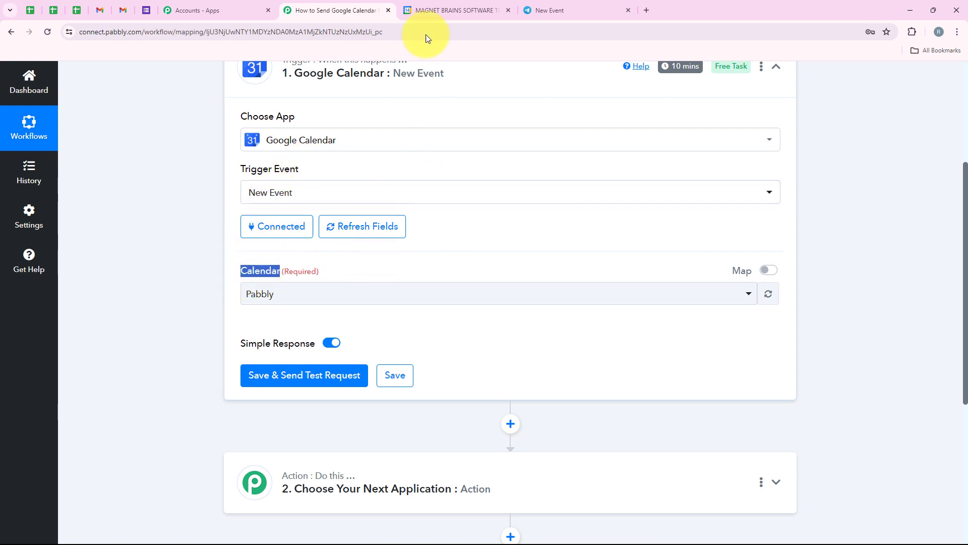
click(456, 10)
click(123, 380)
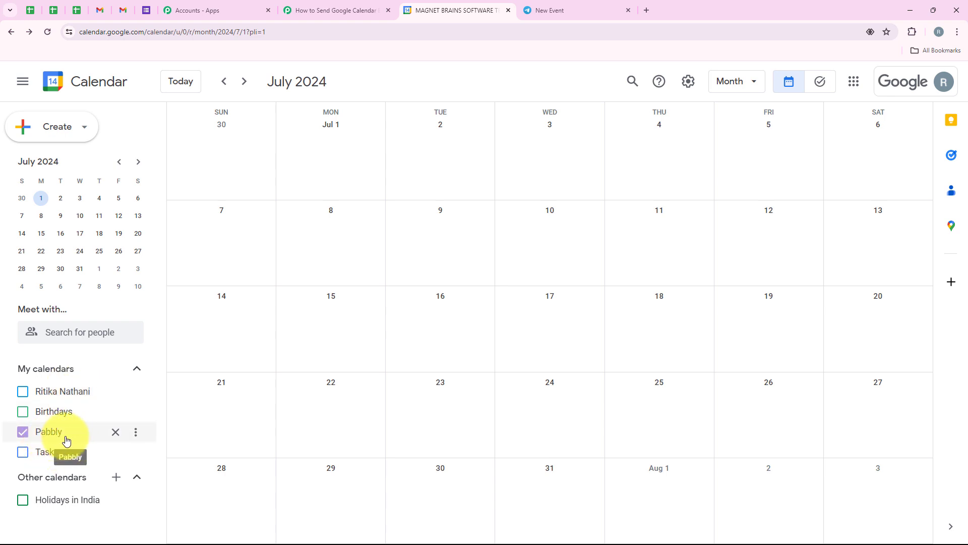
click(368, 9)
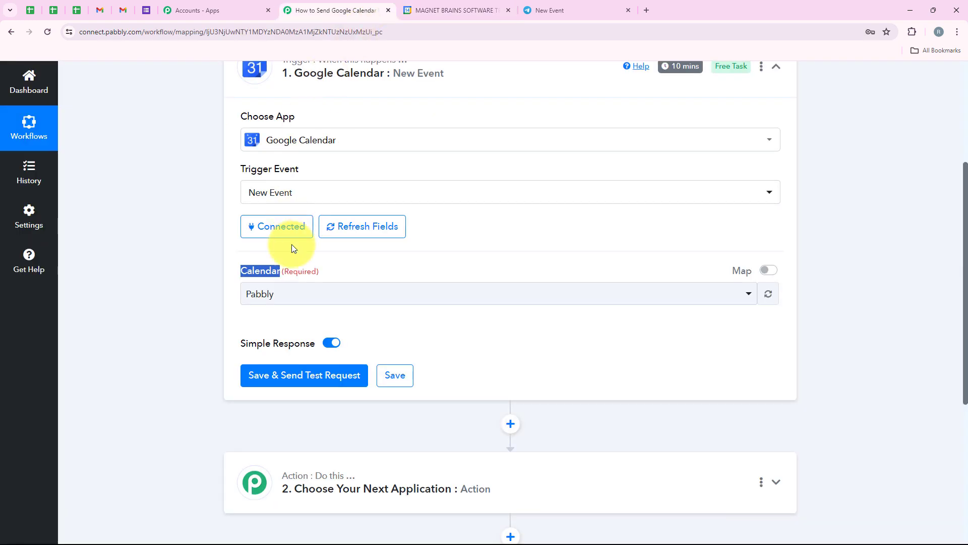
click(285, 293)
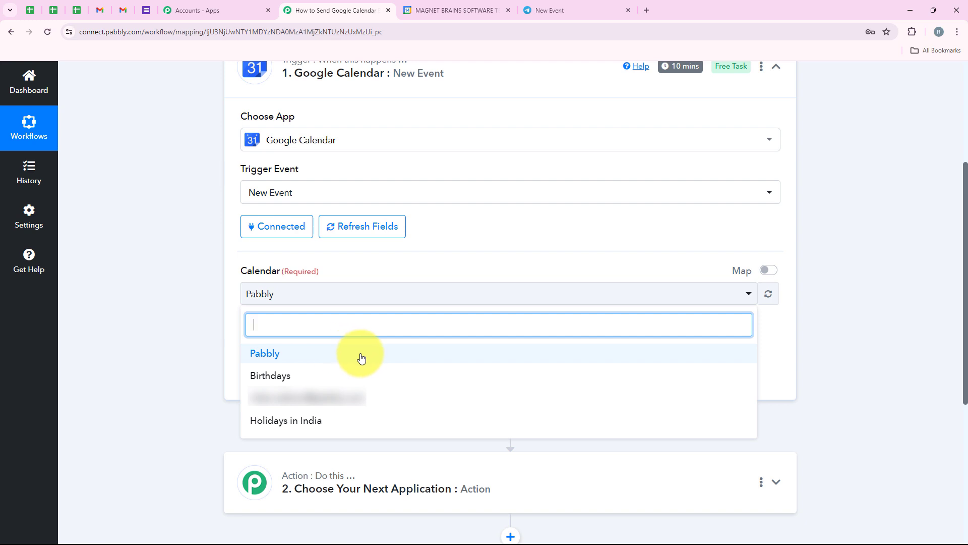
click(363, 358)
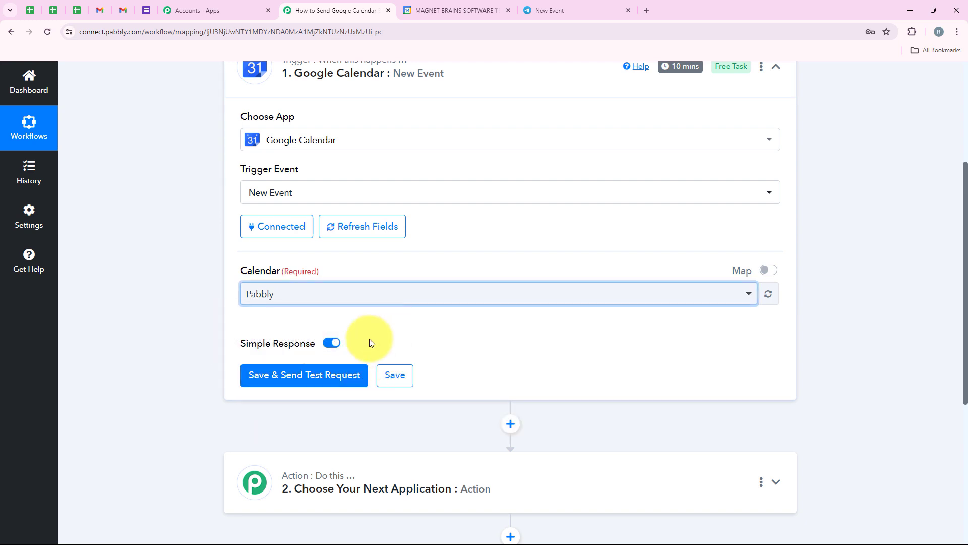
Examine how often the Google Calendar trigger checks for new data and review its settings
scroll(433, 316, up, 5)
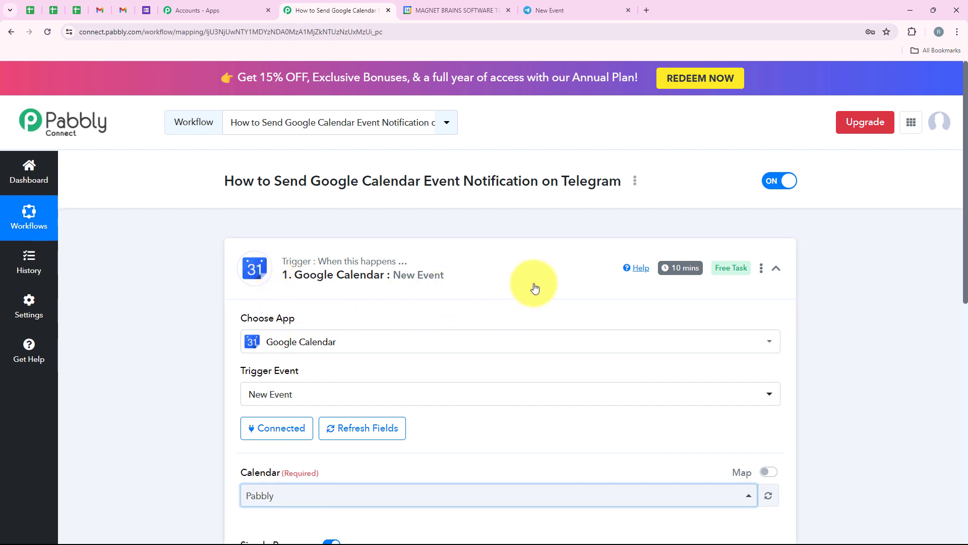
click(678, 250)
click(681, 275)
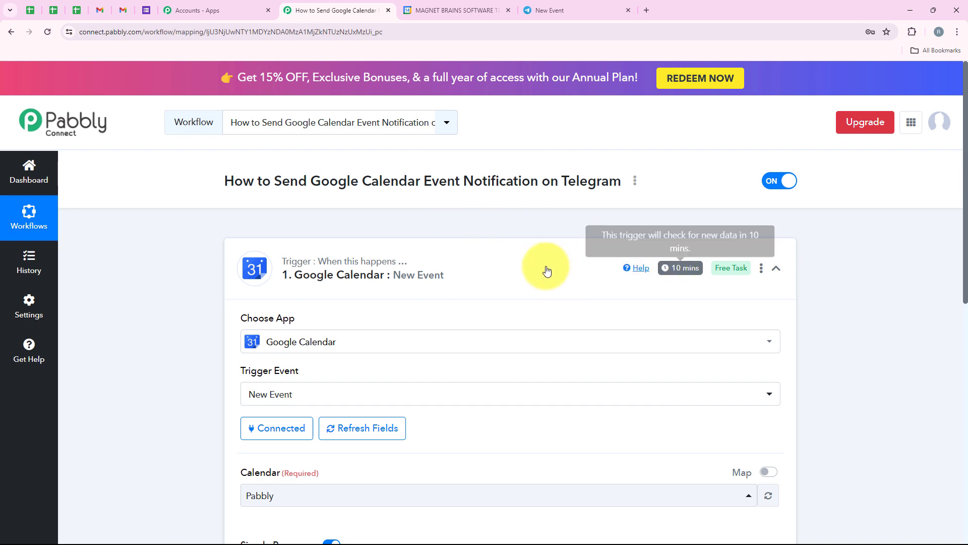
scroll(457, 247, down, 1)
scroll(458, 248, down, 3)
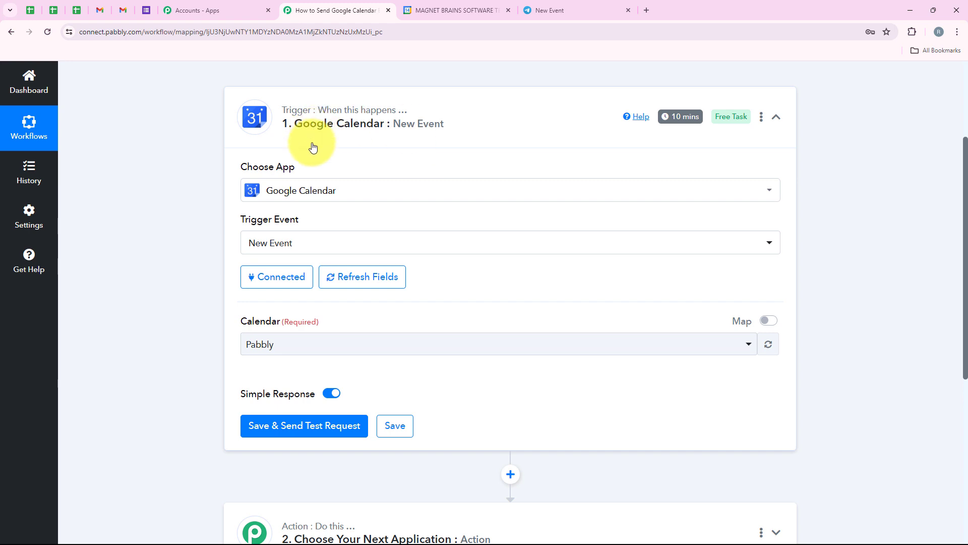
In Google Calendar, start a new event on Thursday, July 11 in the Pabbly calendar, titled "Know About Automation"
click(435, 5)
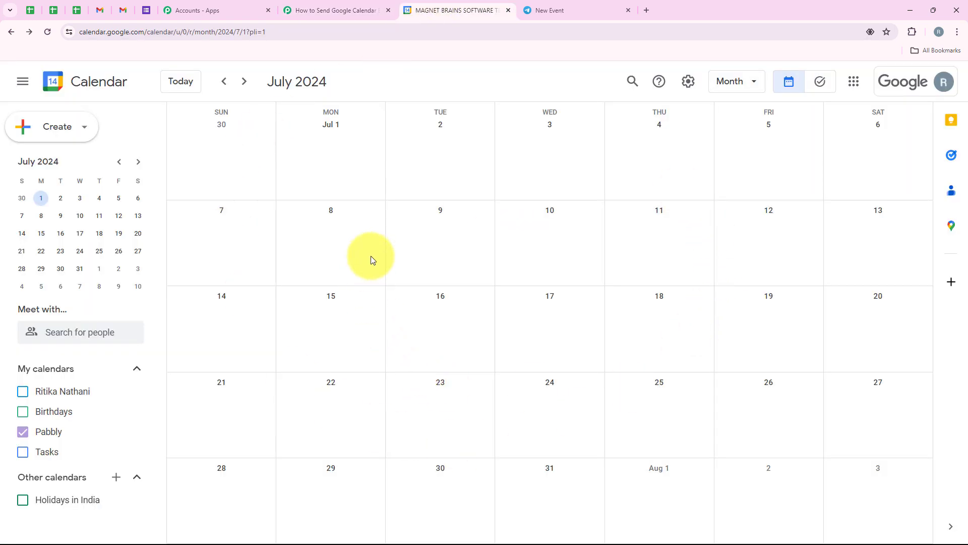
click(664, 222)
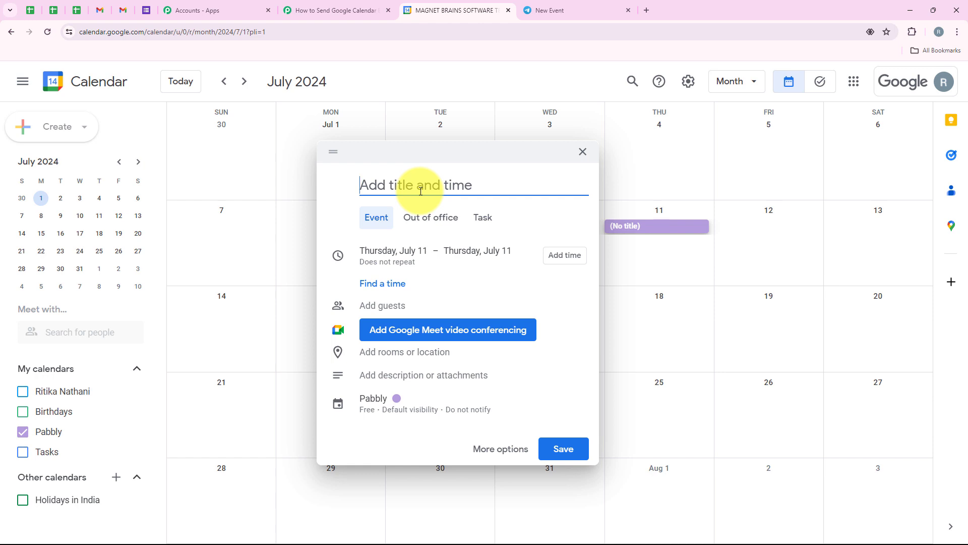
text(Know About Automation)
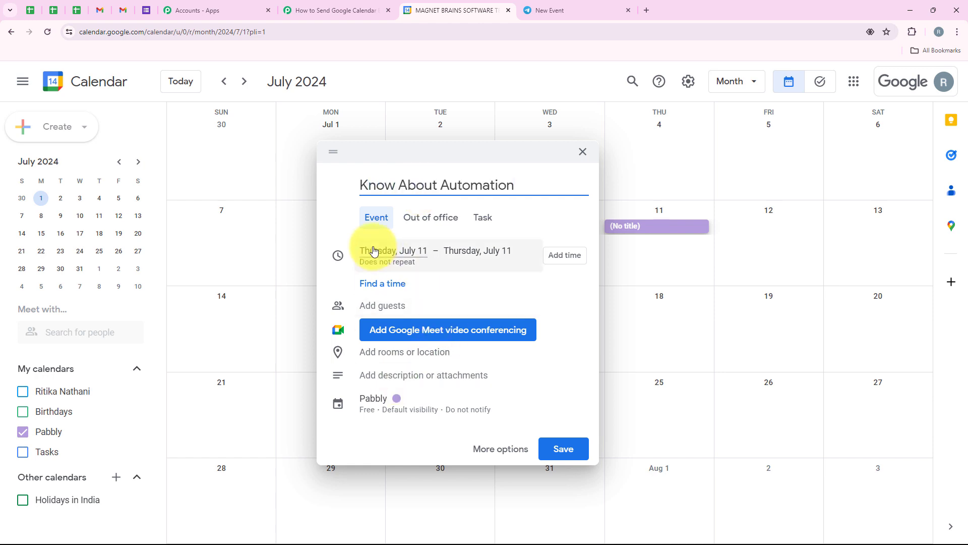
Set the event's time from 12:30pm to 2:30pm and save the event
click(389, 252)
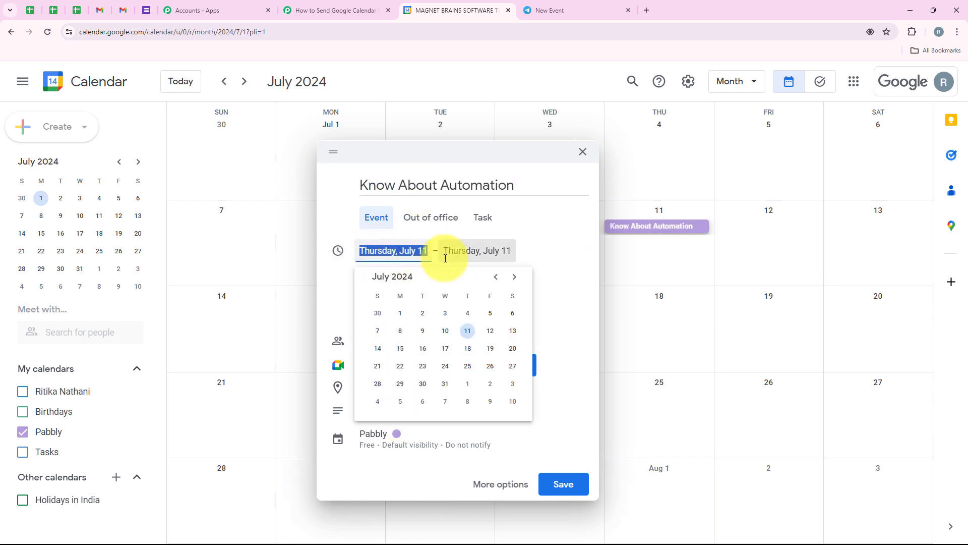
click(532, 247)
click(365, 274)
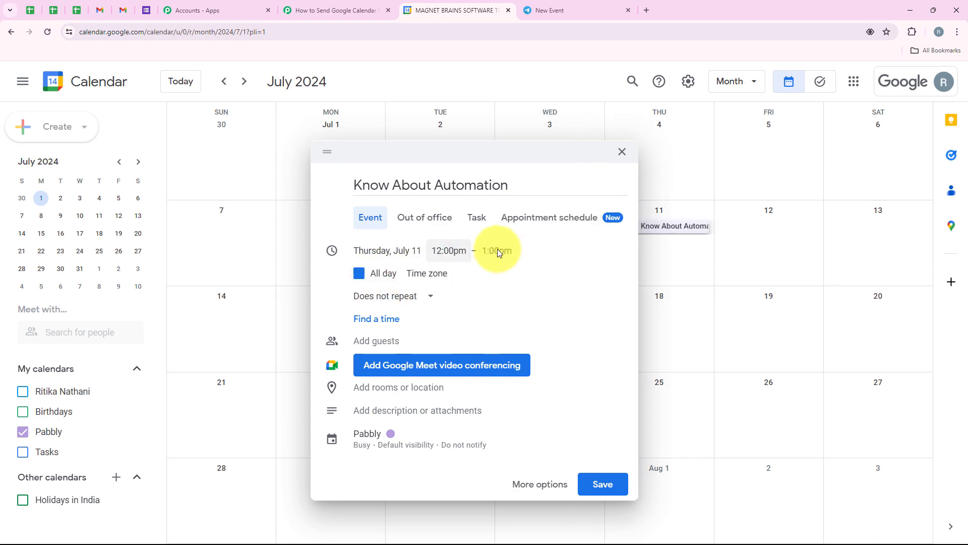
click(419, 249)
click(453, 386)
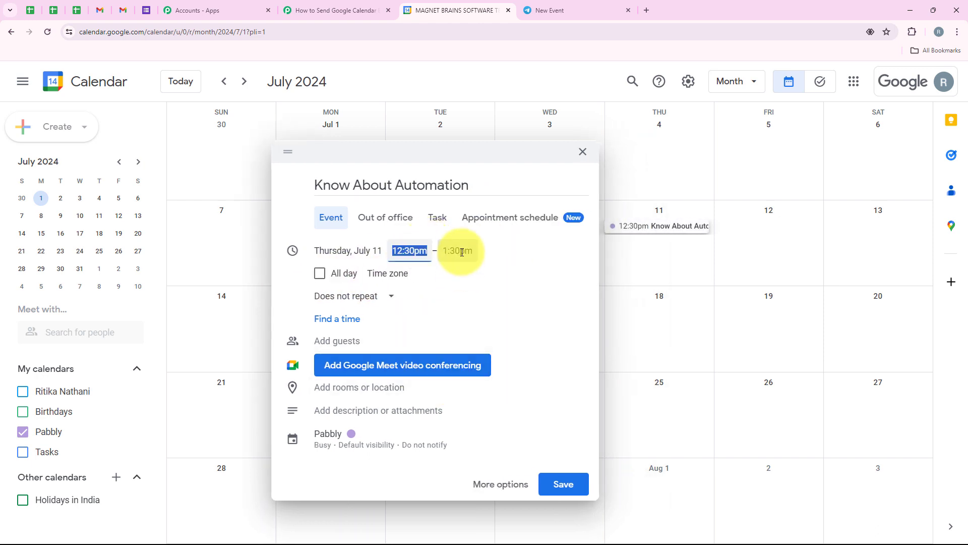
click(461, 252)
scroll(482, 338, down, 1)
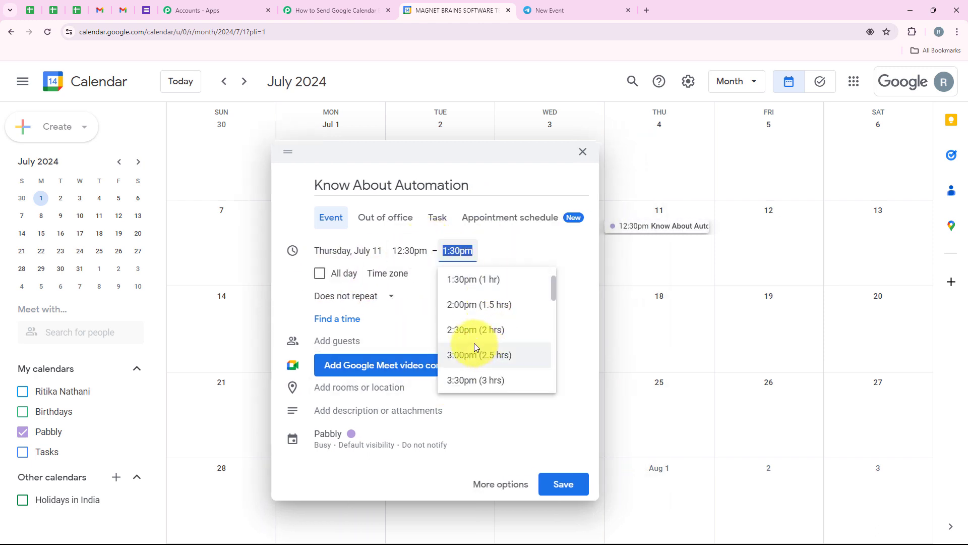
click(474, 338)
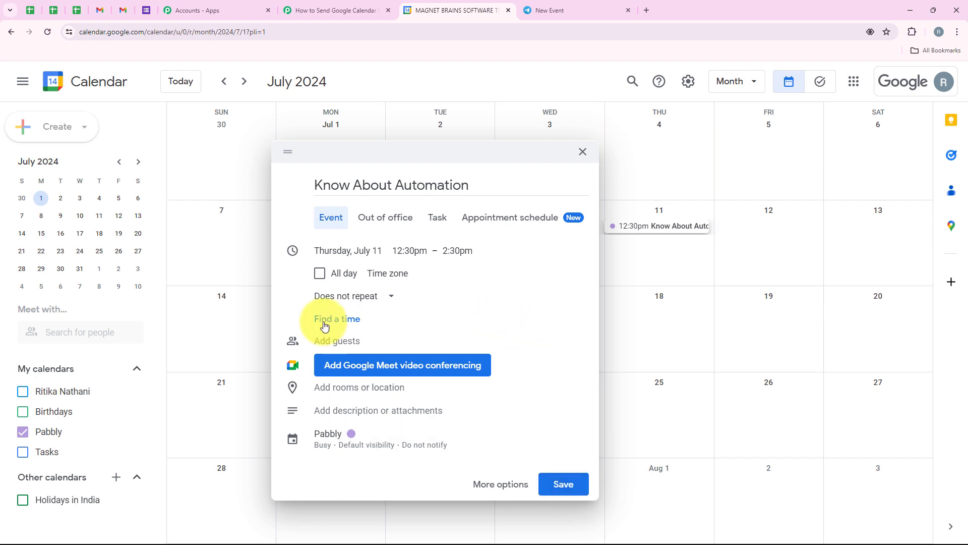
click(564, 485)
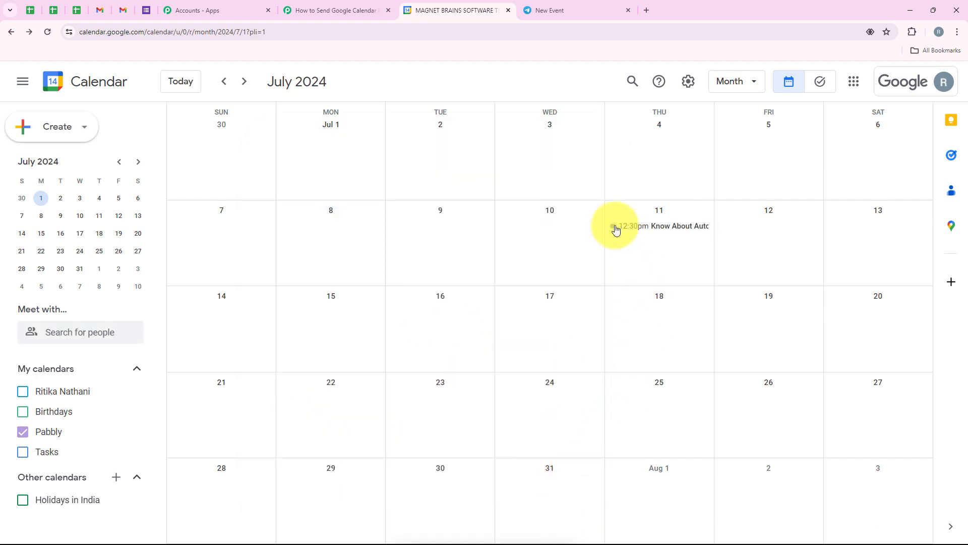
Review the title, date and time of the saved "Know About Automation" event
click(672, 231)
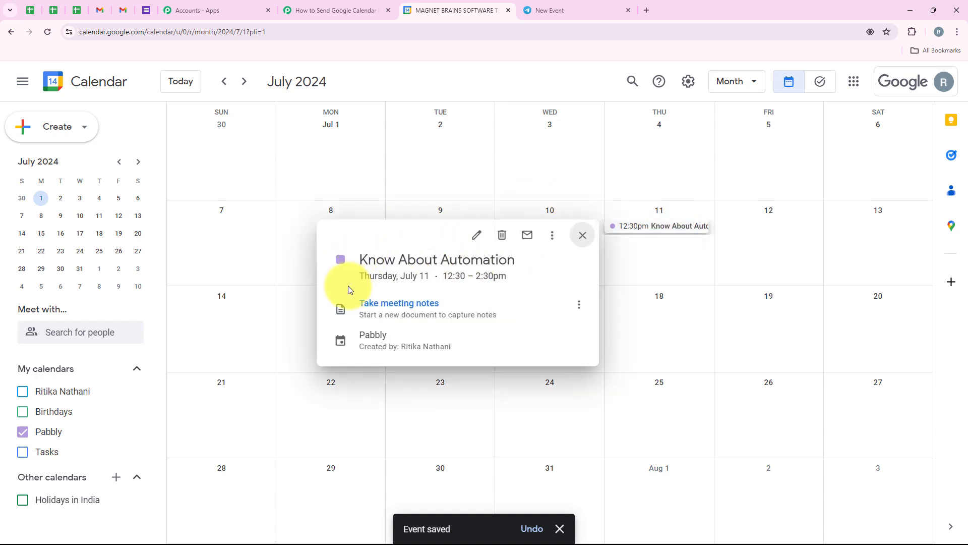
drag(383, 287, 521, 292)
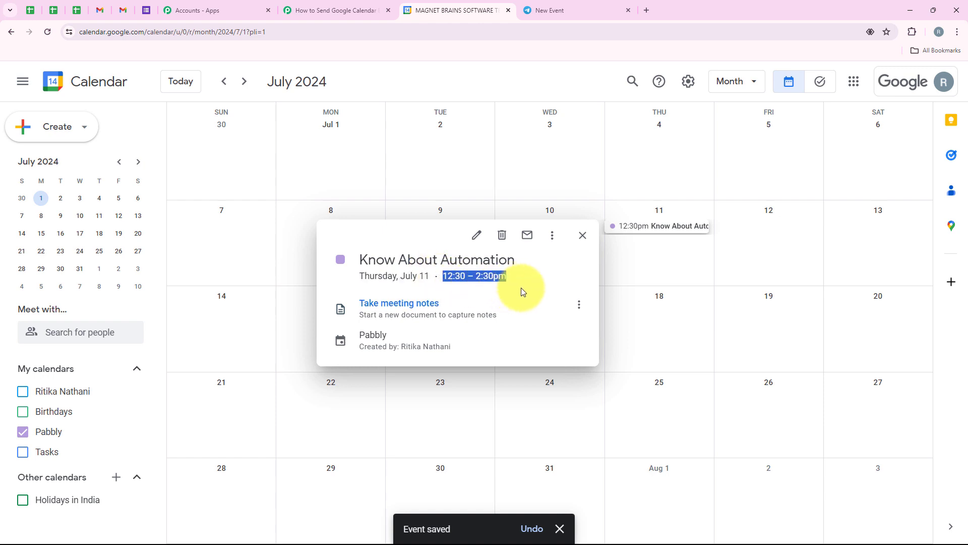
click(588, 244)
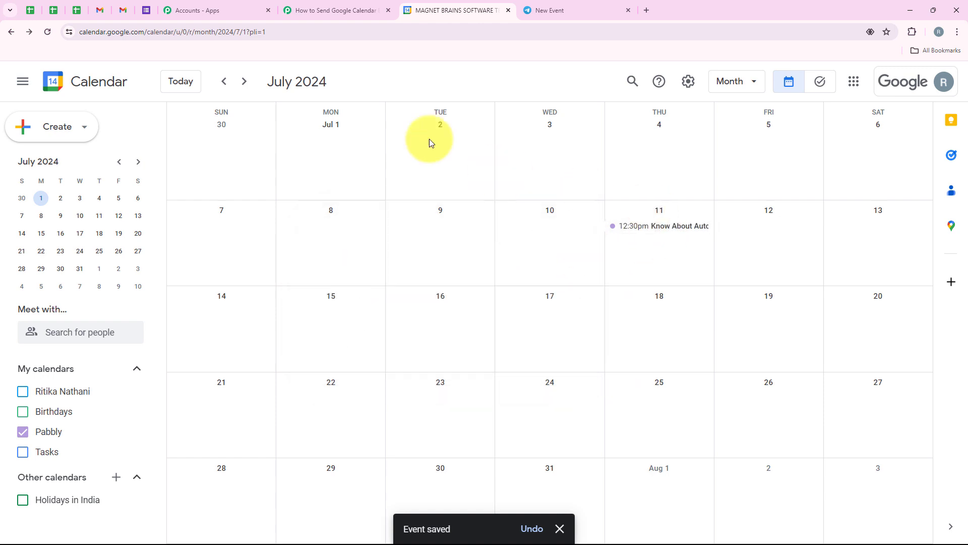
In Pabbly Connect, save the Google Calendar trigger with a test request, and check the event again in Google Calendar
click(296, 6)
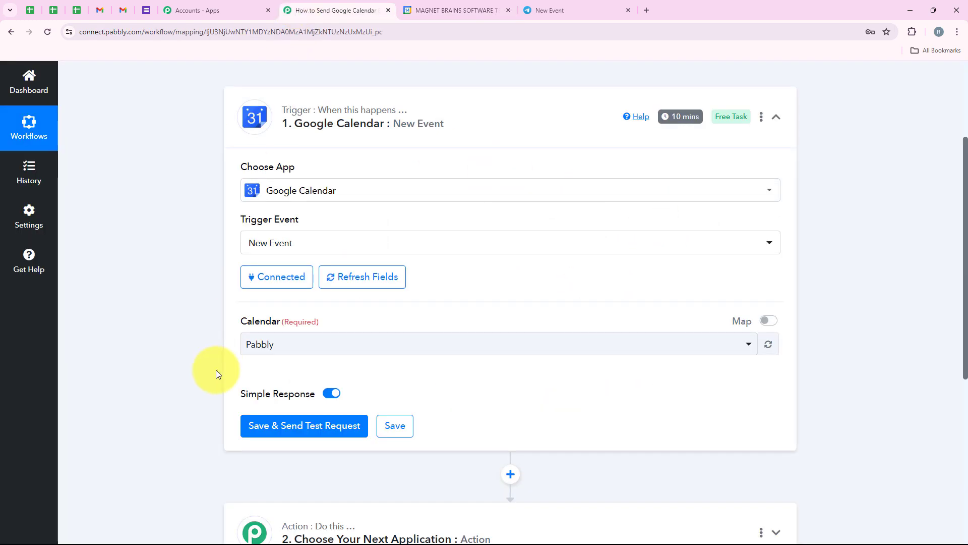
click(273, 432)
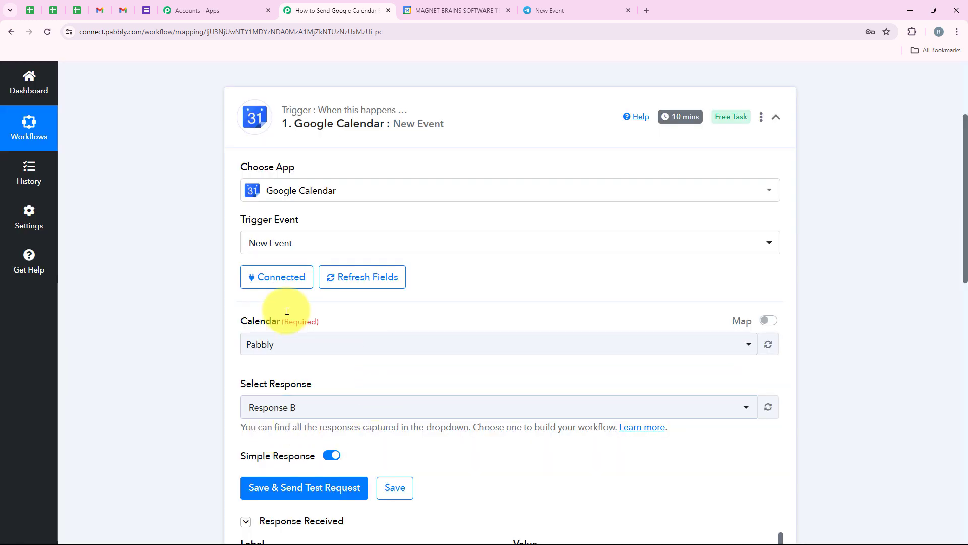
click(413, 9)
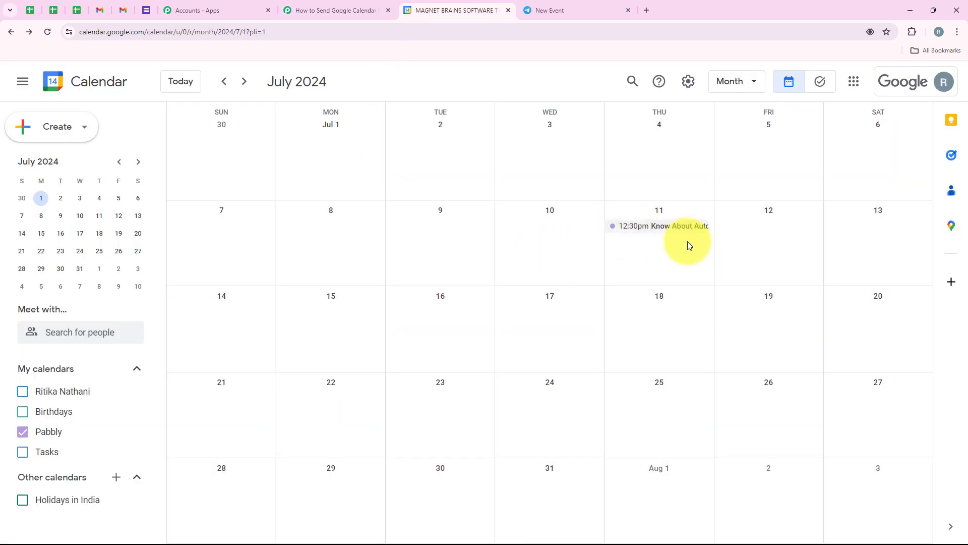
click(336, 10)
Review the event's summary, time zone, and start and end date-times in the trigger's received response
scroll(477, 311, down, 4)
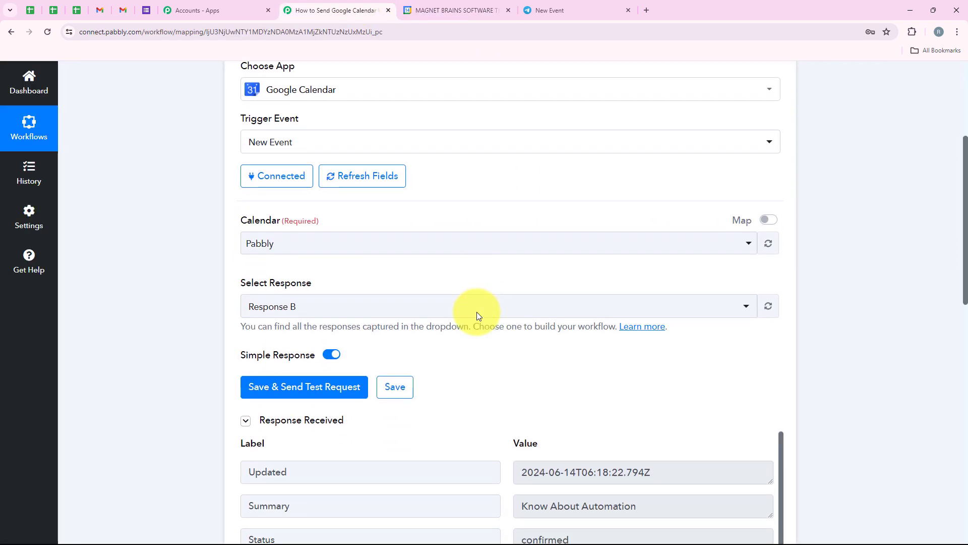
scroll(746, 286, down, 3)
scroll(745, 286, up, 1)
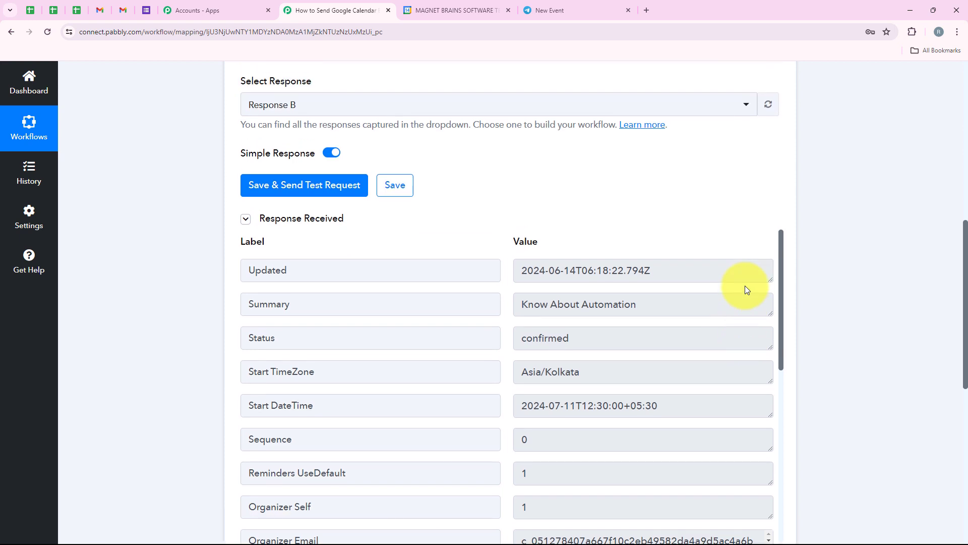
scroll(736, 323, down, 1)
scroll(852, 313, up, 1)
scroll(893, 262, down, 2)
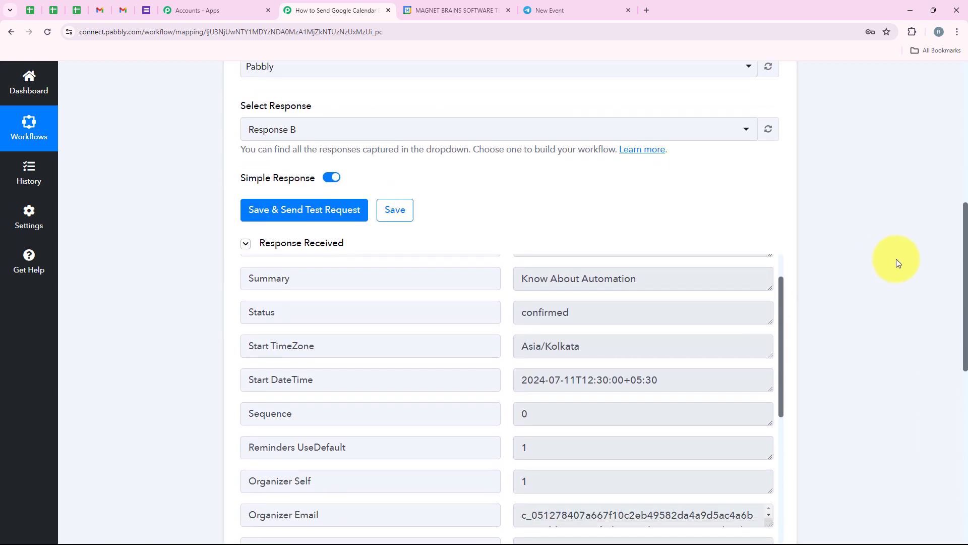
drag(655, 201, 477, 216)
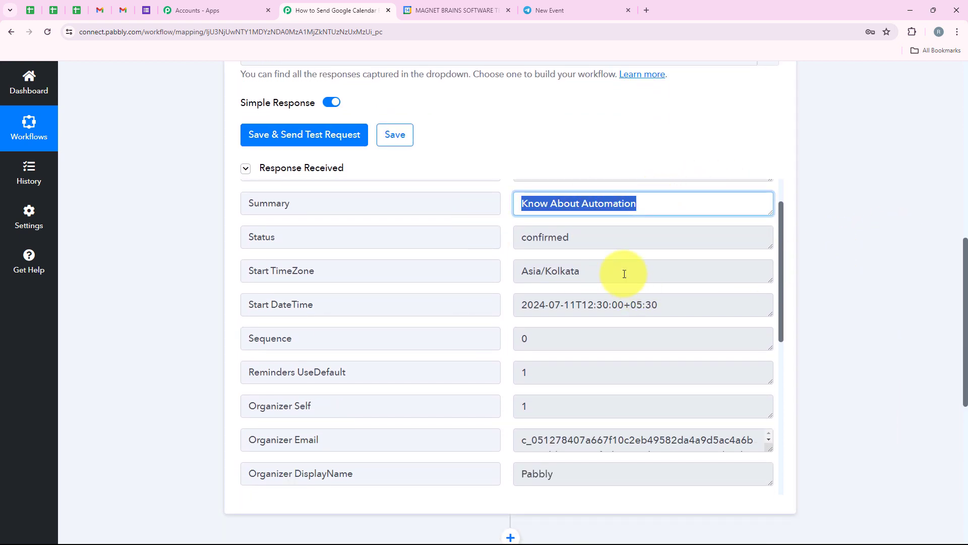
drag(623, 273, 495, 265)
drag(683, 303, 504, 307)
scroll(552, 334, up, 1)
scroll(676, 390, down, 3)
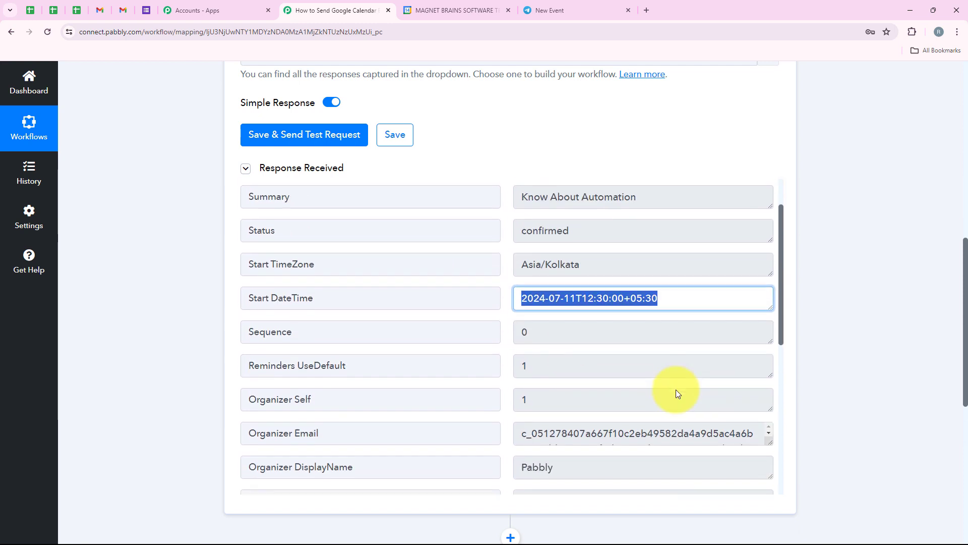
scroll(676, 389, down, 2)
scroll(676, 402, down, 5)
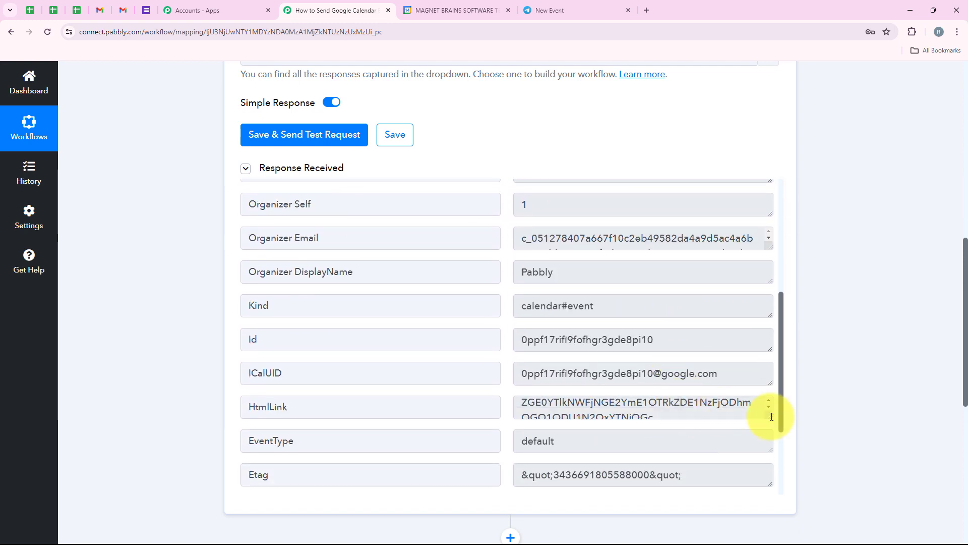
click(713, 475)
drag(713, 475, 515, 477)
click(513, 415)
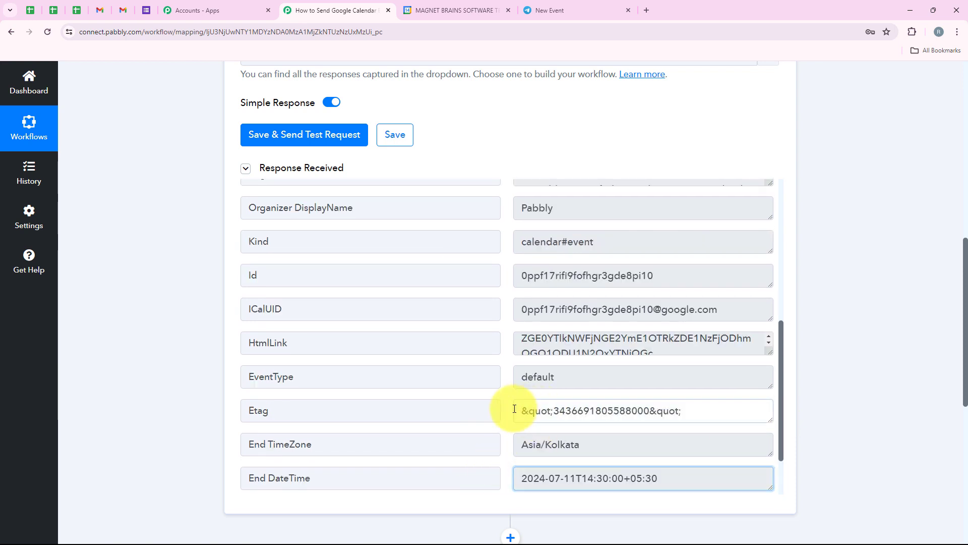
Examine the date and time portions of the Start DateTime value in the received response
scroll(511, 416, up, 4)
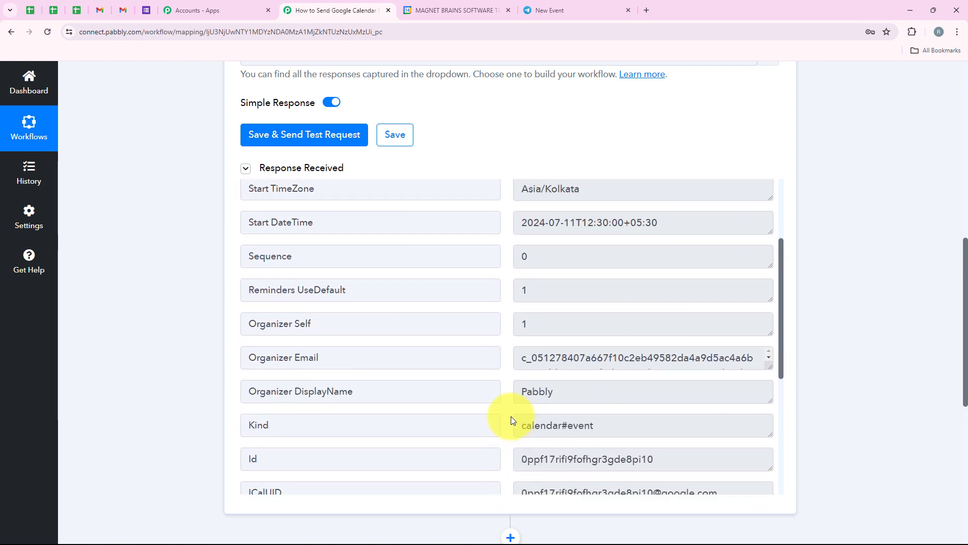
scroll(510, 416, down, 1)
scroll(510, 416, down, 2)
scroll(509, 418, up, 3)
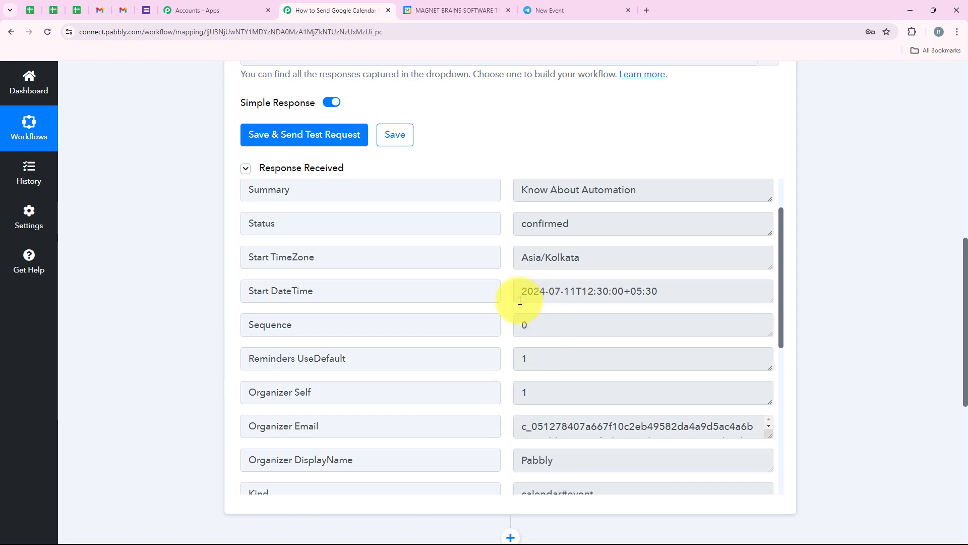
drag(520, 295, 659, 296)
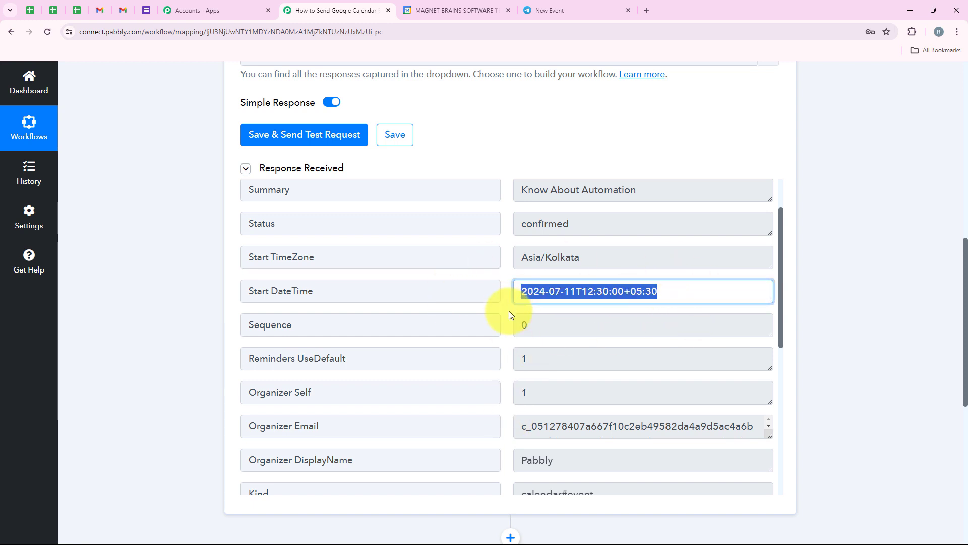
click(699, 295)
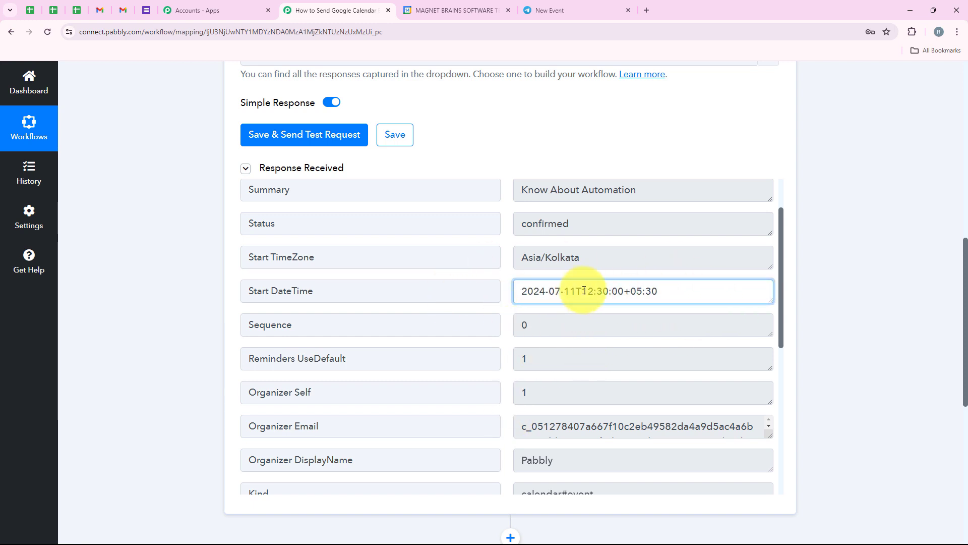
drag(591, 294, 672, 296)
click(551, 296)
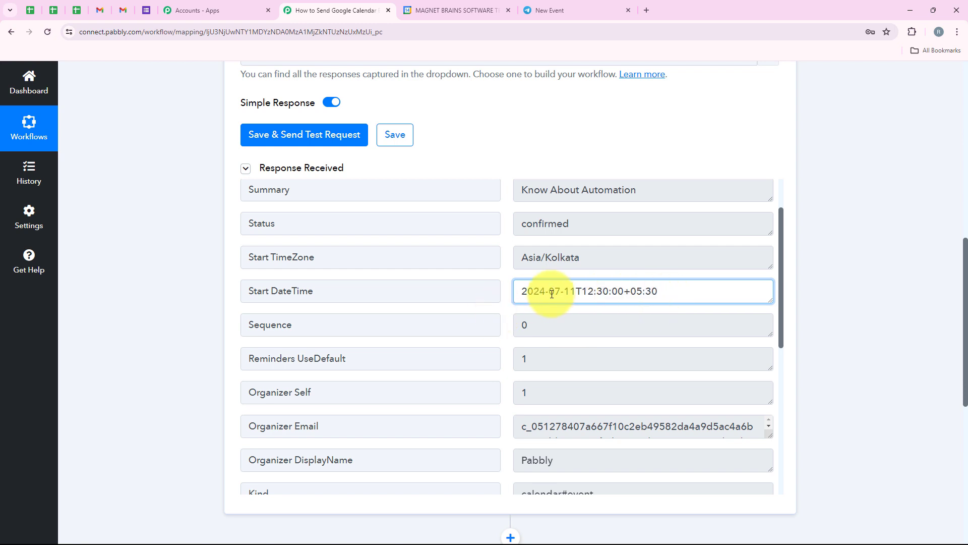
drag(522, 295, 575, 295)
click(824, 288)
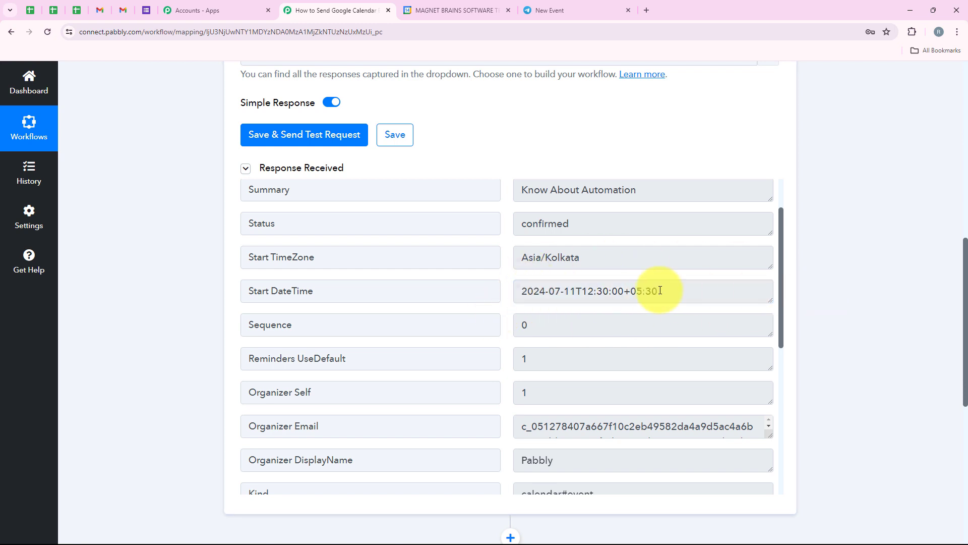
Review the available check intervals in the Google Calendar trigger's trigger time setting, and close it without saving
middle_click(774, 242)
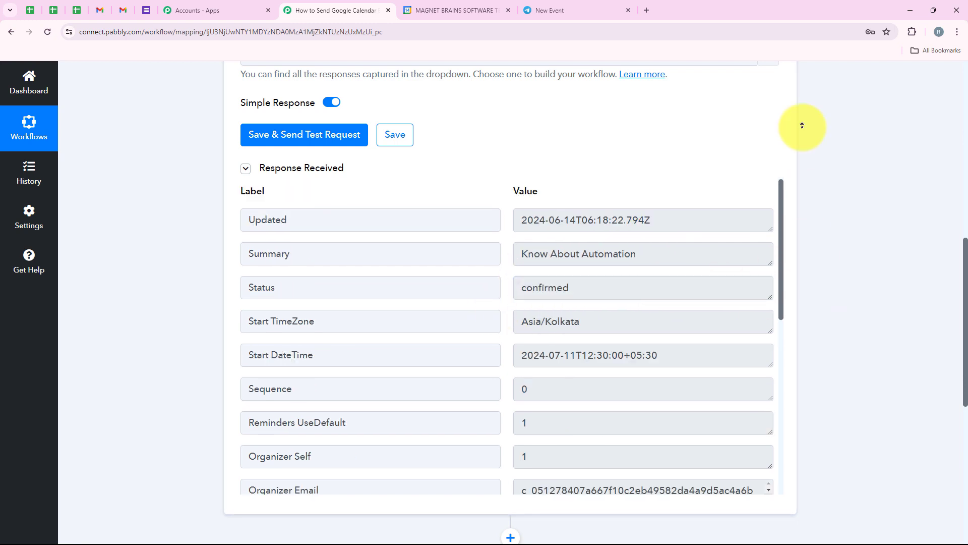
middle_click(853, 221)
middle_click(853, 221)
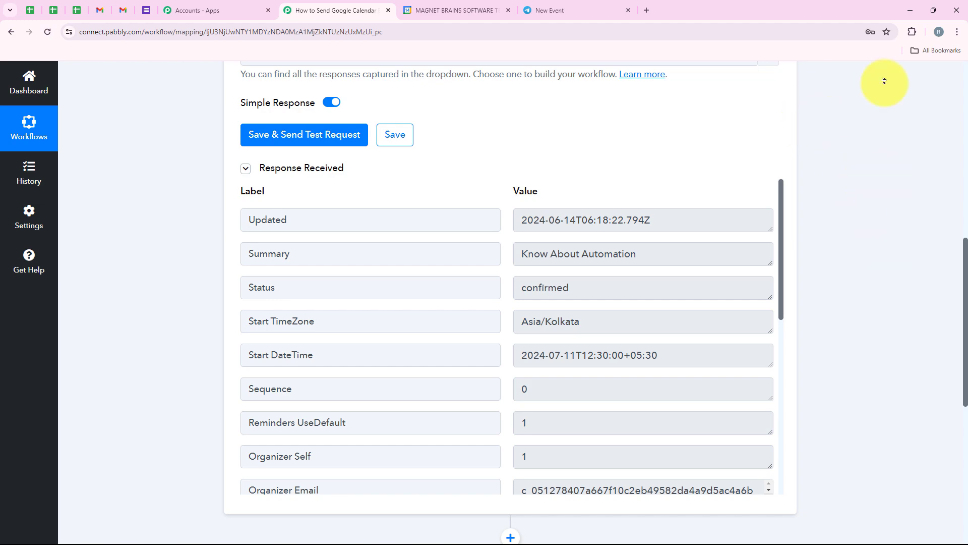
middle_click(489, 204)
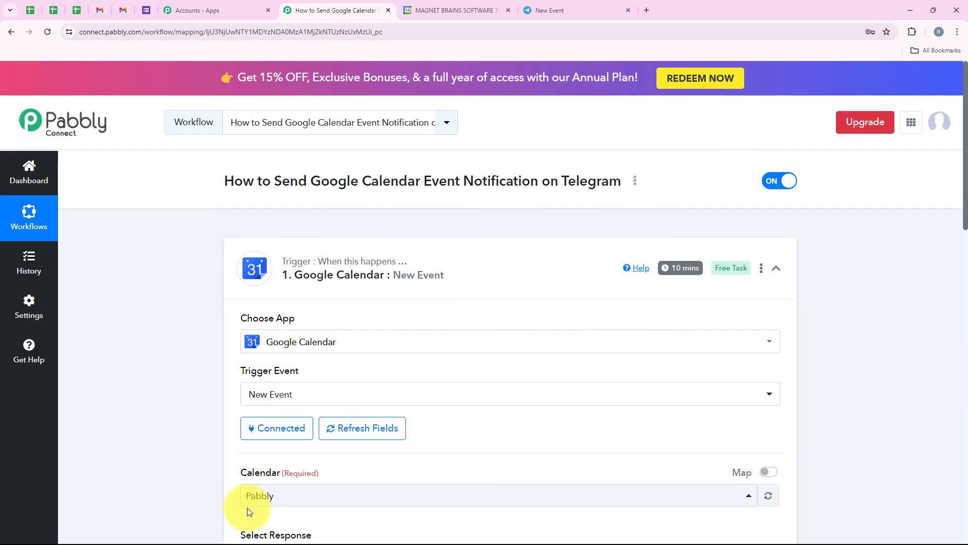
mouse_move(333, 269)
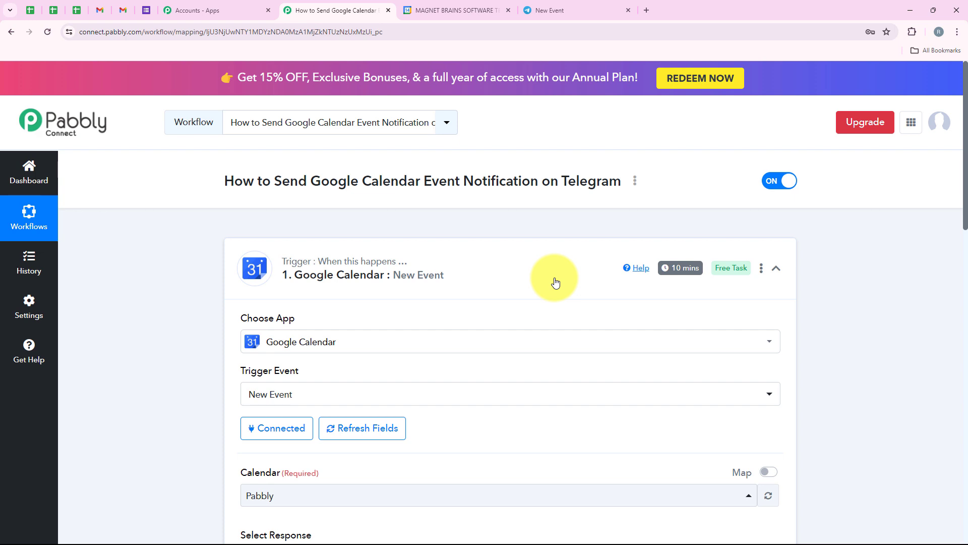
mouse_move(677, 269)
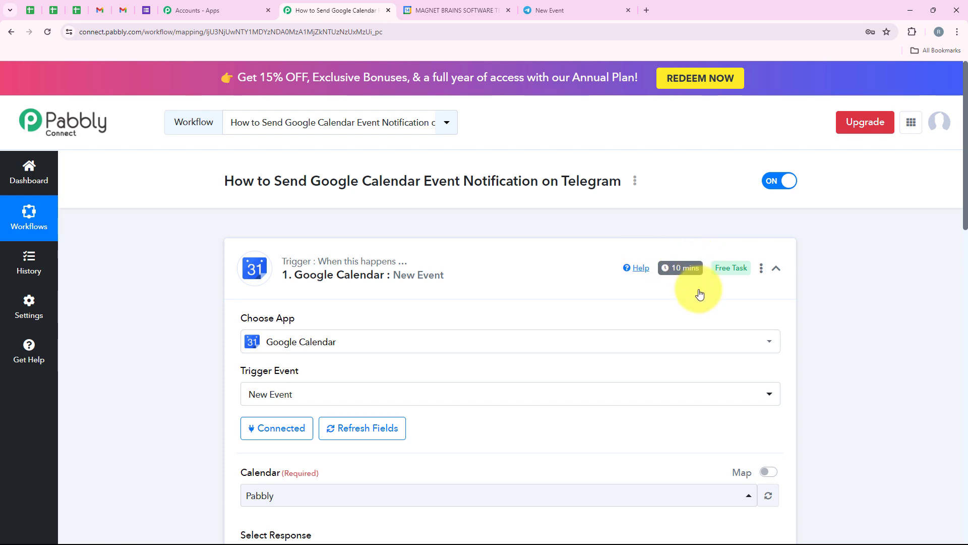
click(766, 269)
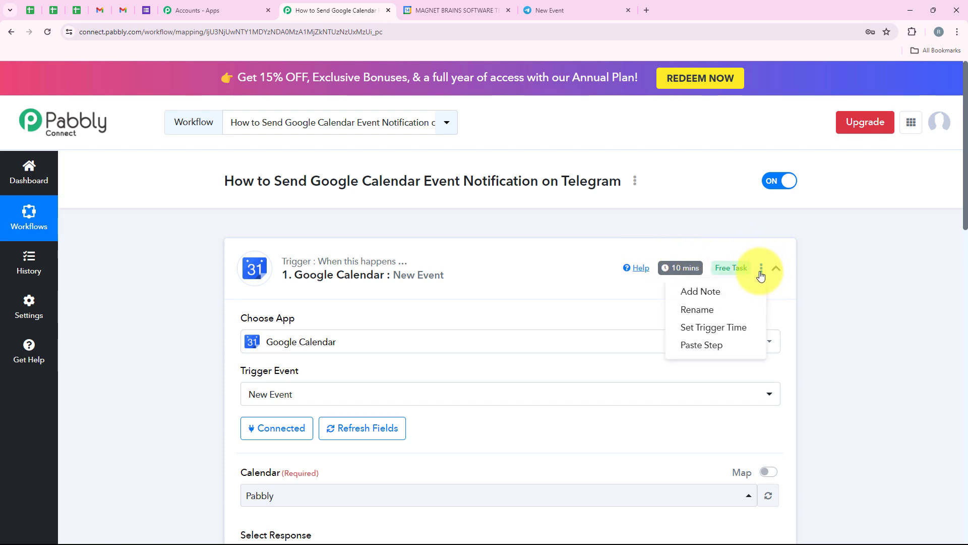
click(734, 328)
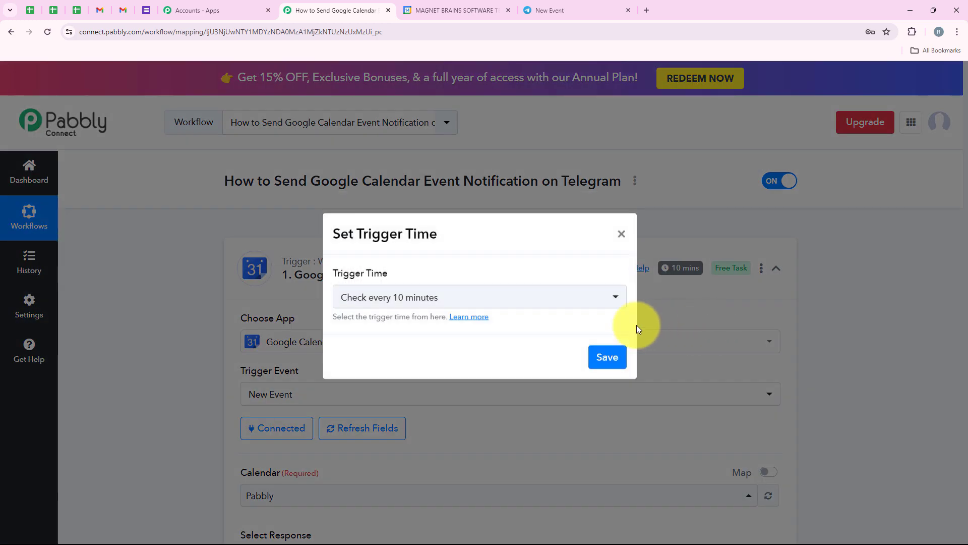
click(467, 308)
scroll(458, 401, up, 5)
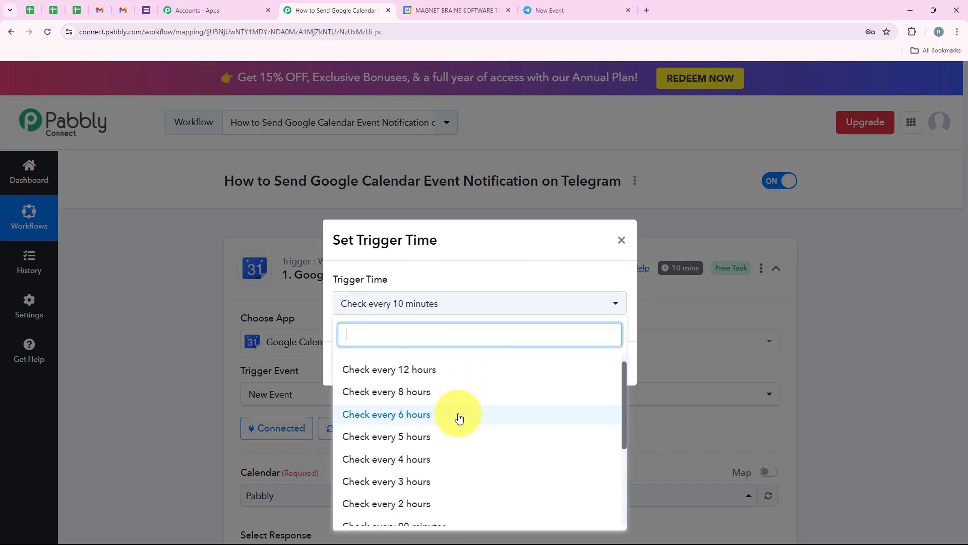
scroll(459, 418, up, 1)
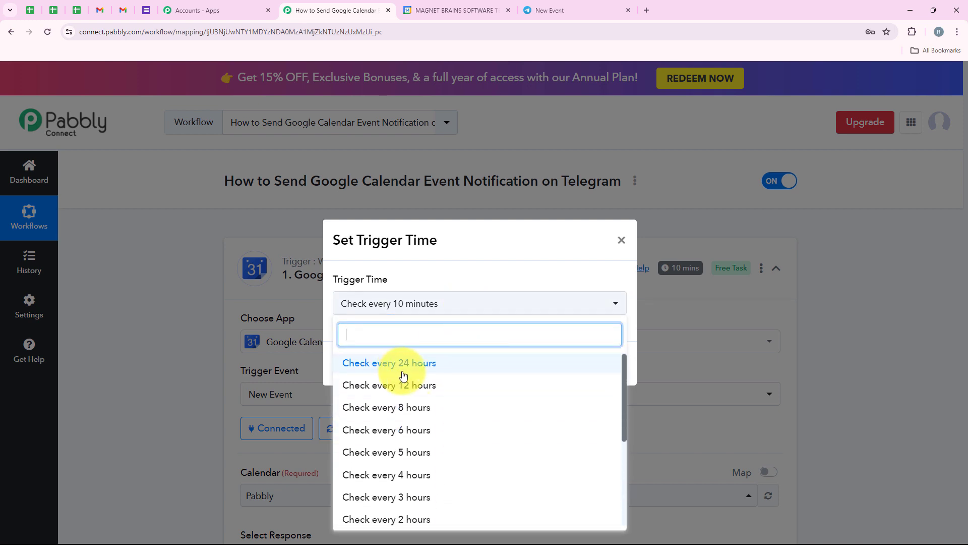
scroll(403, 375, down, 5)
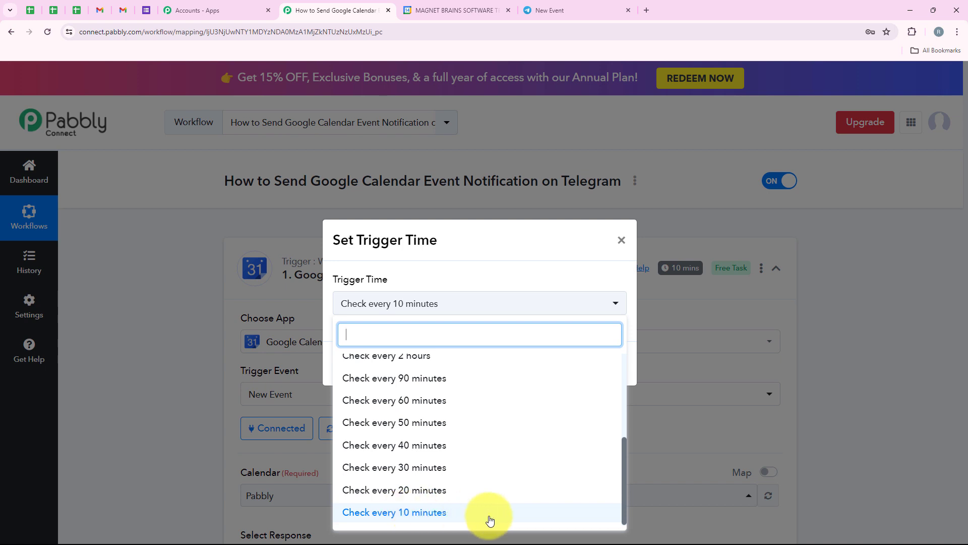
click(622, 241)
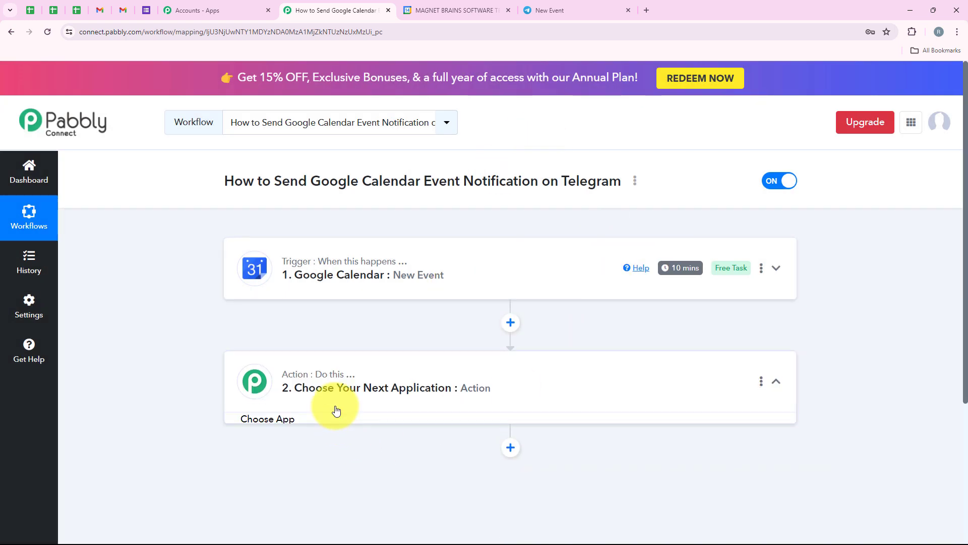
Set Date/Time Formatter (Pabbly) as the app for the workflow's second step
scroll(273, 378, down, 3)
click(294, 271)
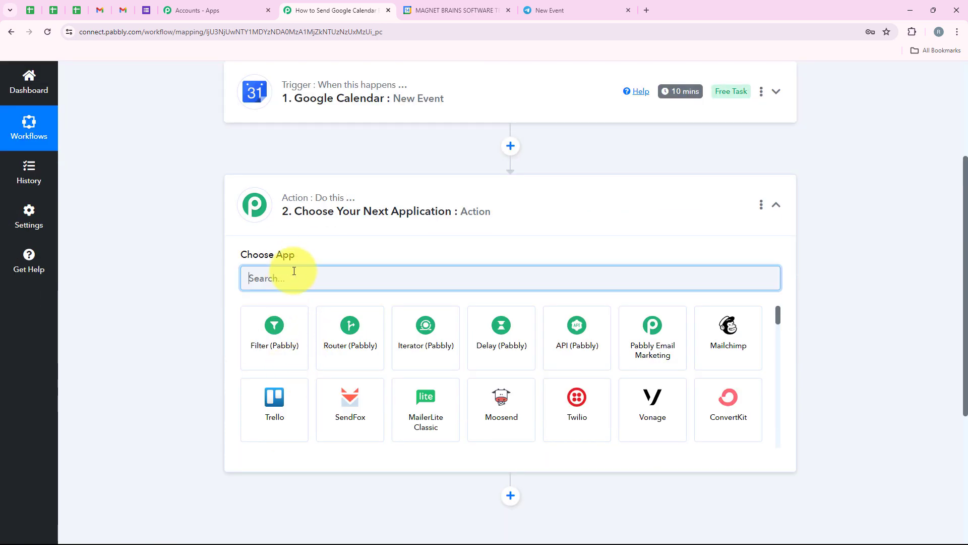
text(Date)
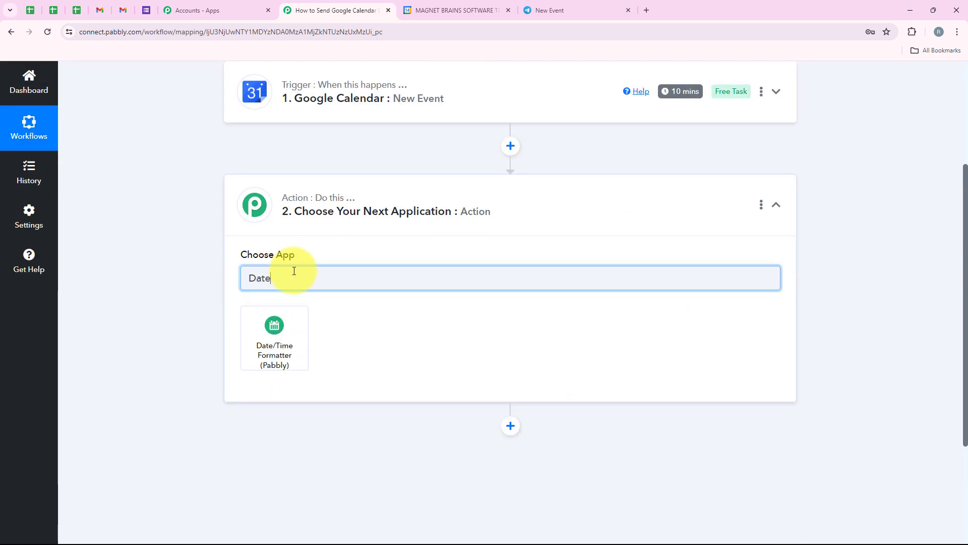
click(291, 325)
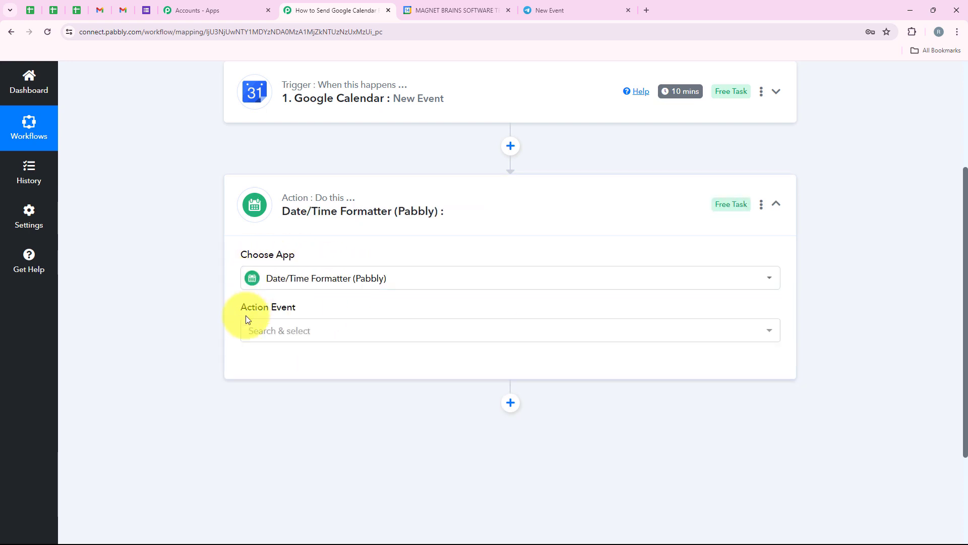
Set the formatter's action event to Format Date with Time Zone and connect it
drag(259, 311, 299, 313)
click(295, 332)
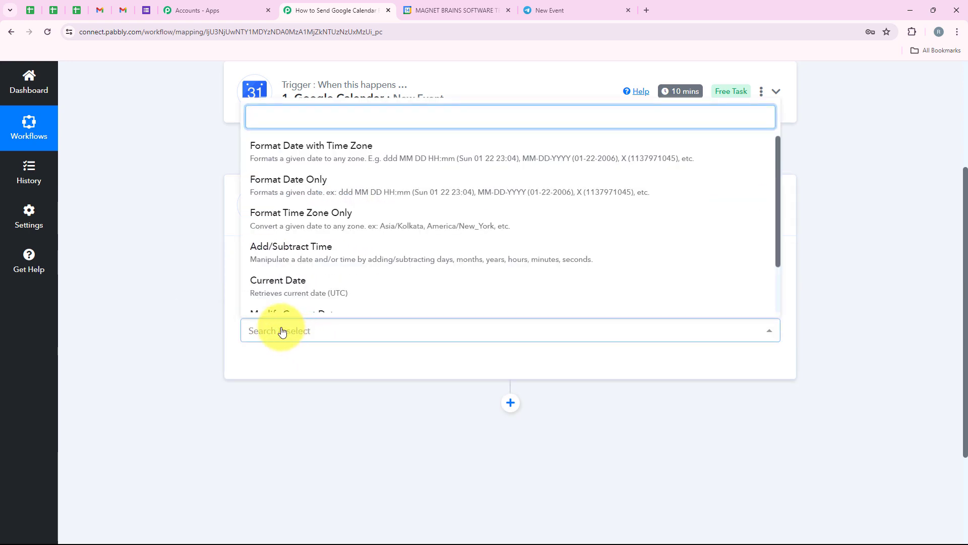
click(325, 157)
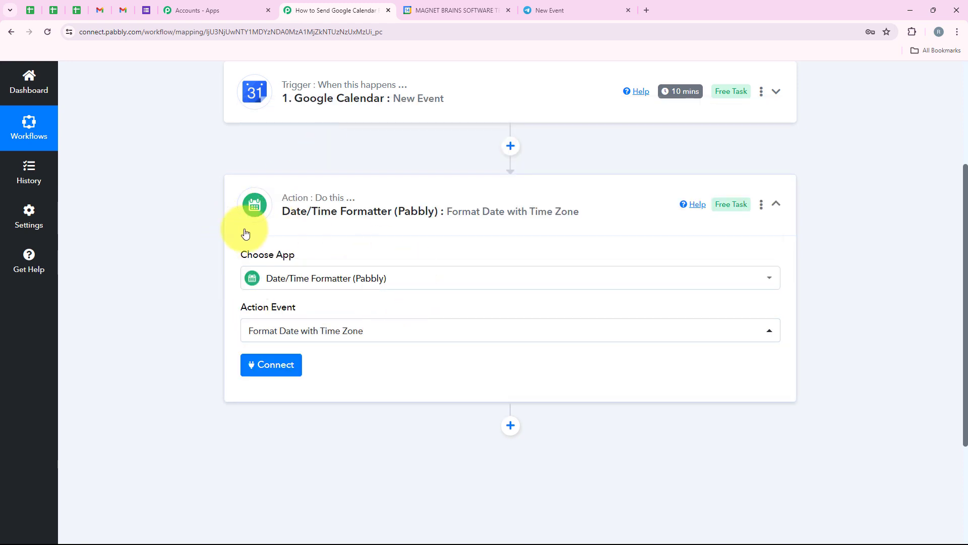
click(267, 371)
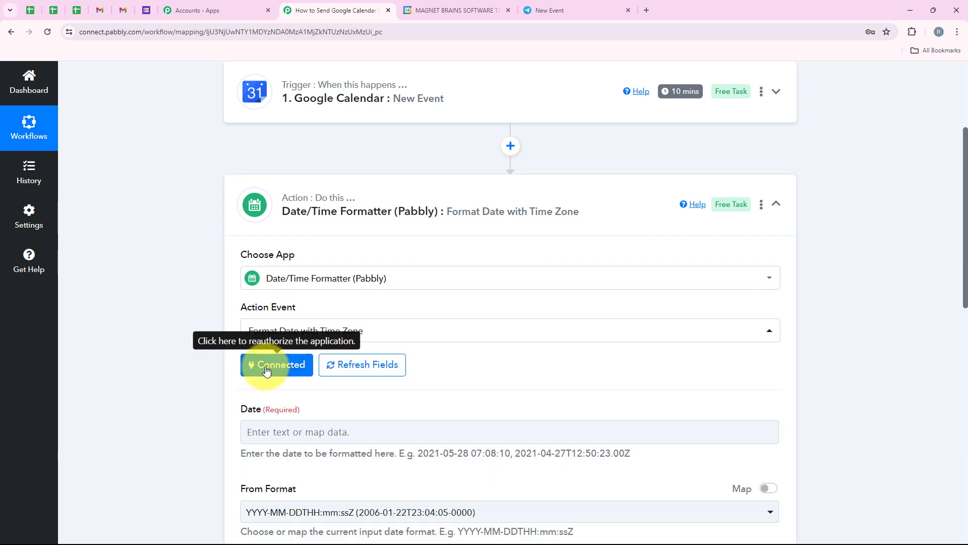
Try entering 11/07/2024 as a fixed value in the formatter's Date field, and clear it again
scroll(620, 281, down, 2)
scroll(620, 281, down, 2)
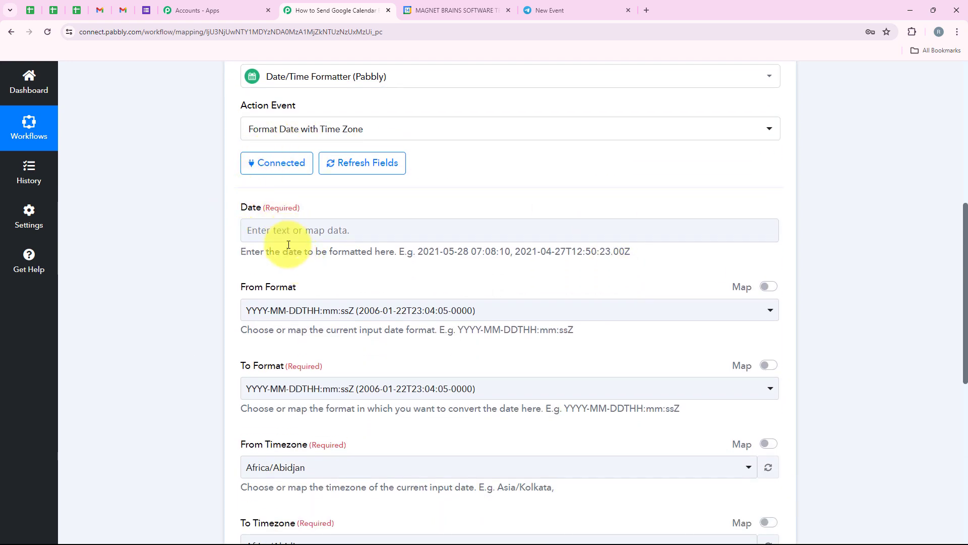
click(298, 227)
scroll(297, 227, down, 1)
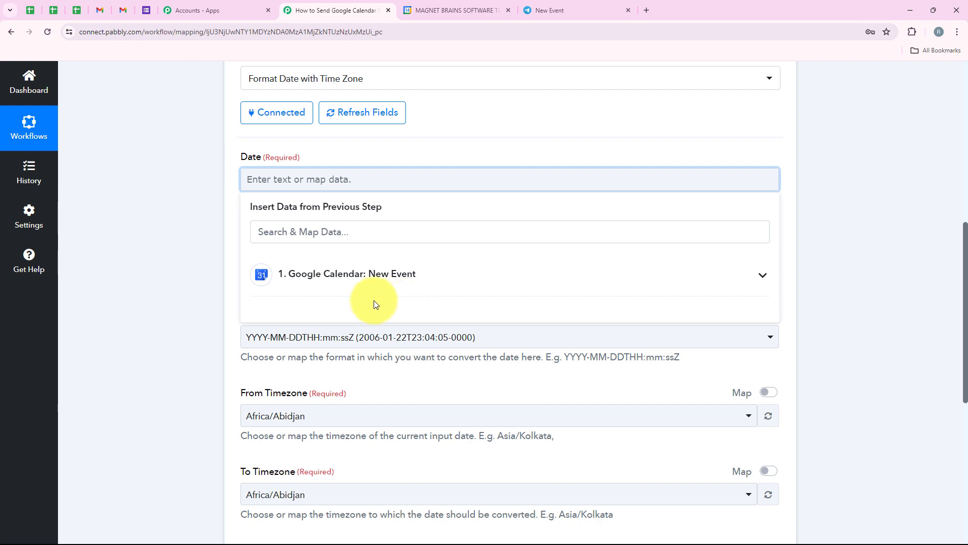
click(196, 228)
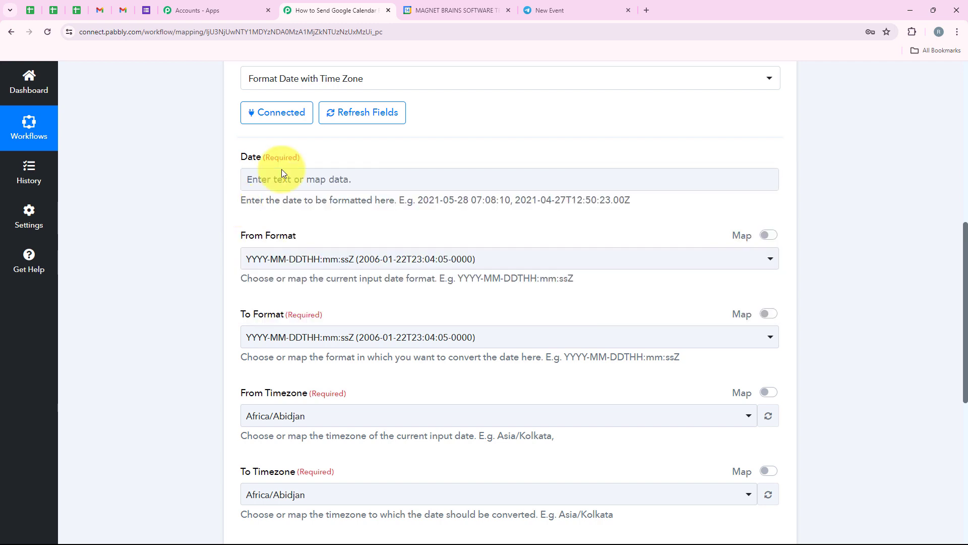
click(282, 169)
text(11/07/2024)
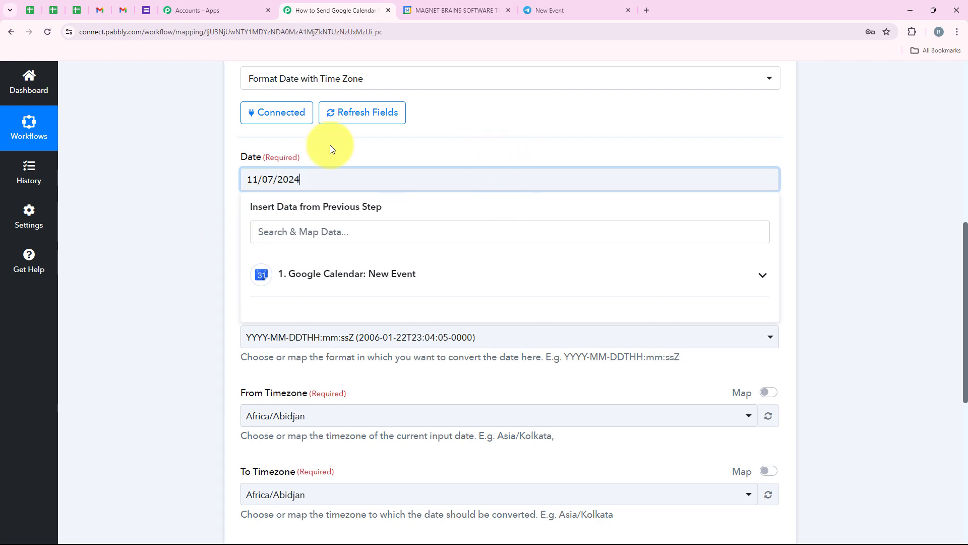
click(196, 277)
drag(313, 179, 246, 199)
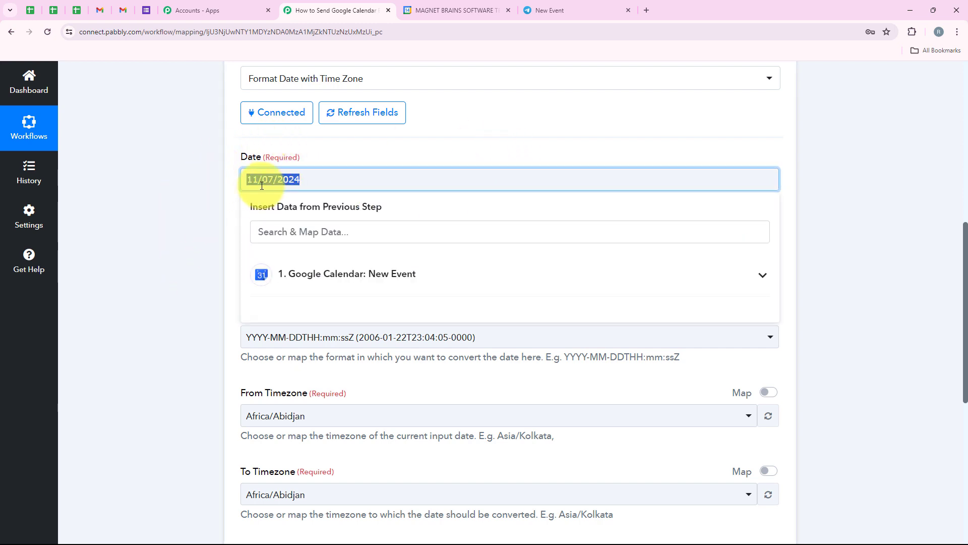
key(BackSpace)
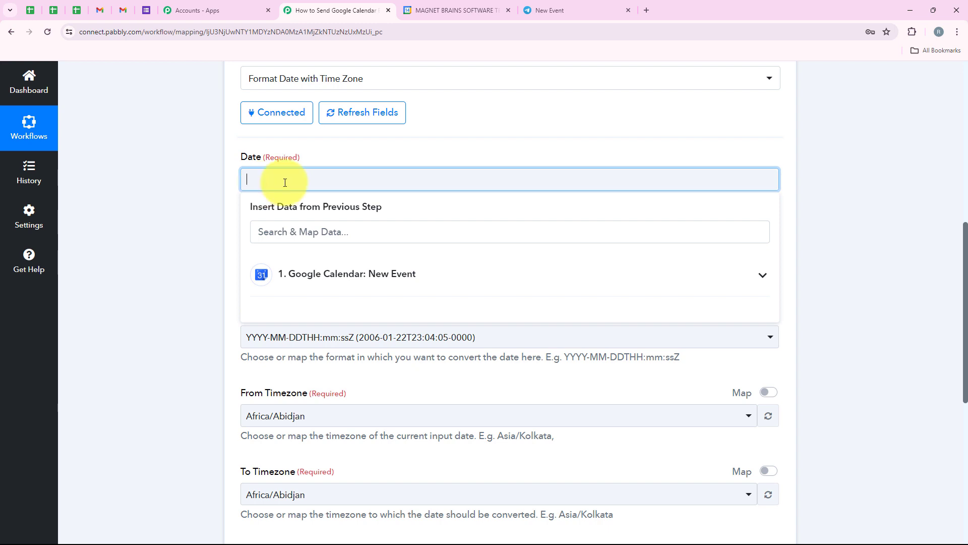
Map the Start DateTime value from the Google Calendar New Event response into the Date field
click(352, 275)
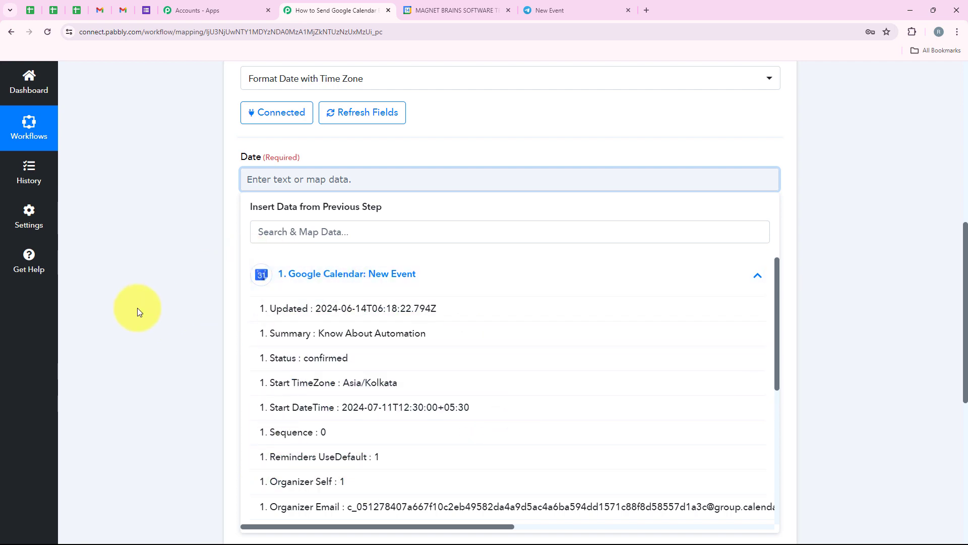
click(306, 223)
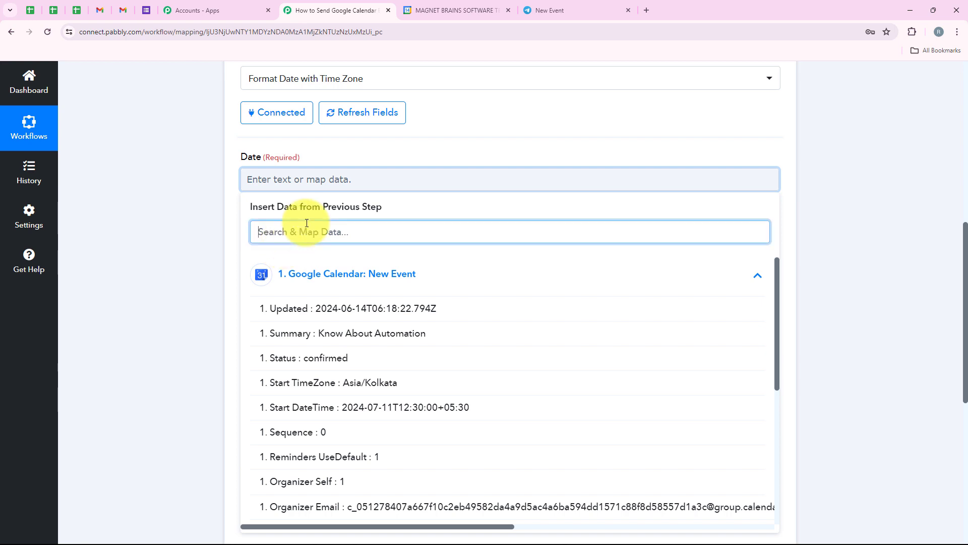
text(Start)
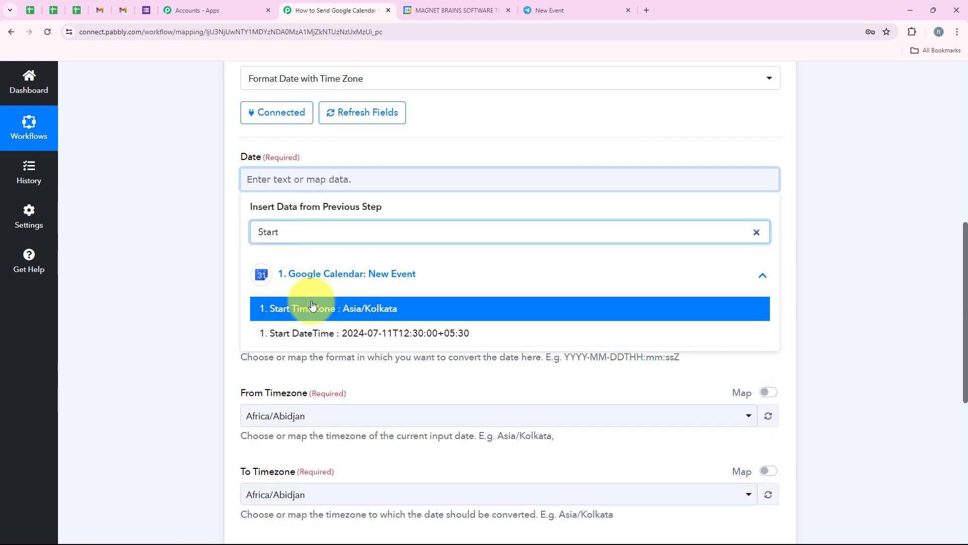
click(314, 333)
click(188, 250)
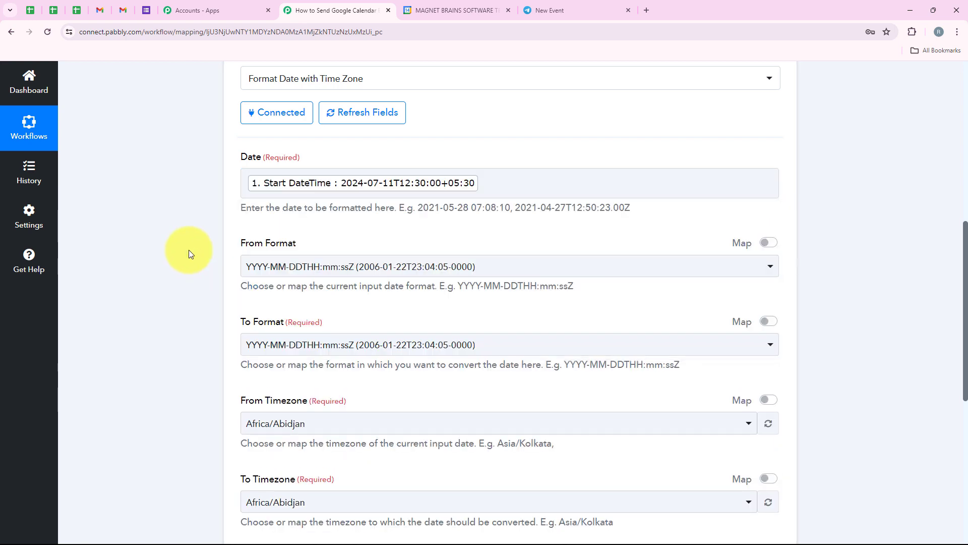
Set the formatter's To Format to DD/MM/YYYY hh:mm:ss A
scroll(471, 299, up, 1)
scroll(507, 253, down, 7)
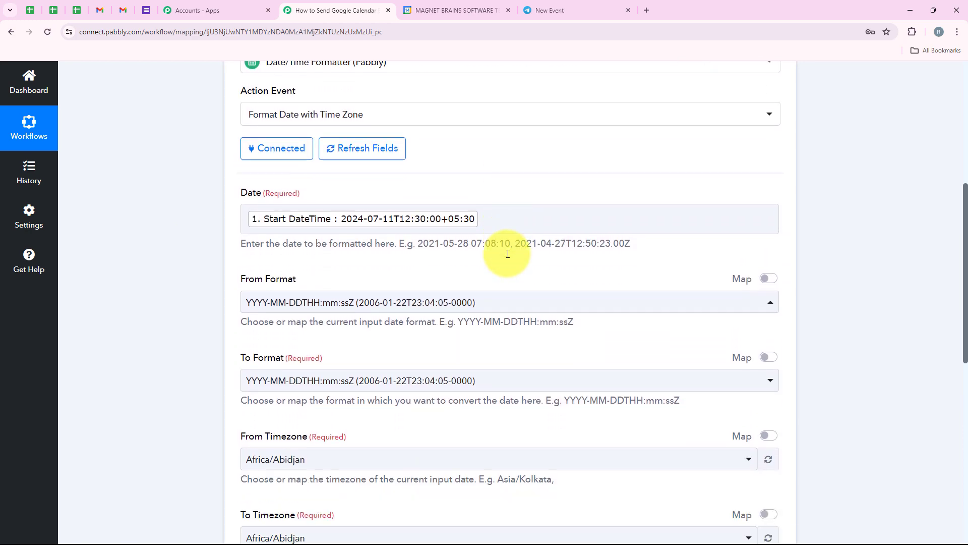
scroll(378, 158, up, 4)
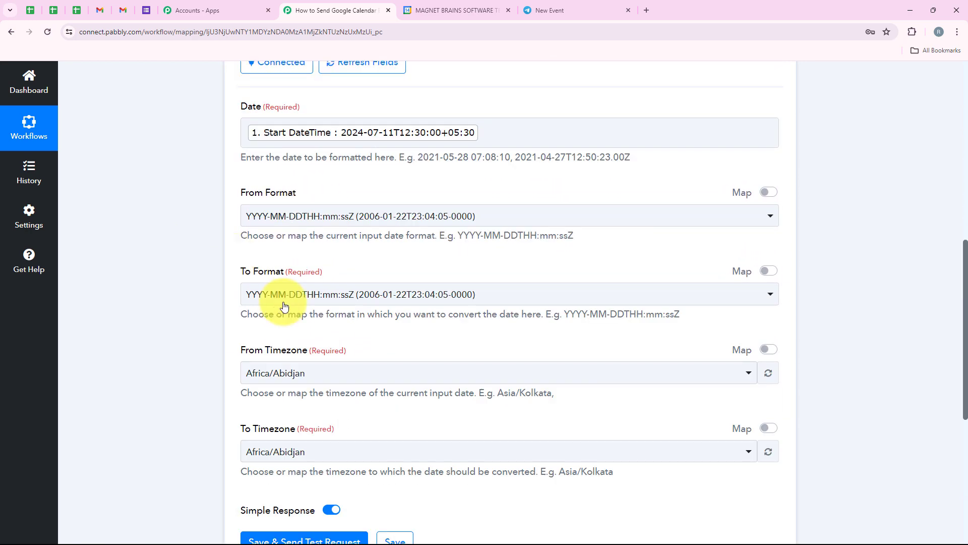
click(323, 295)
scroll(397, 421, down, 2)
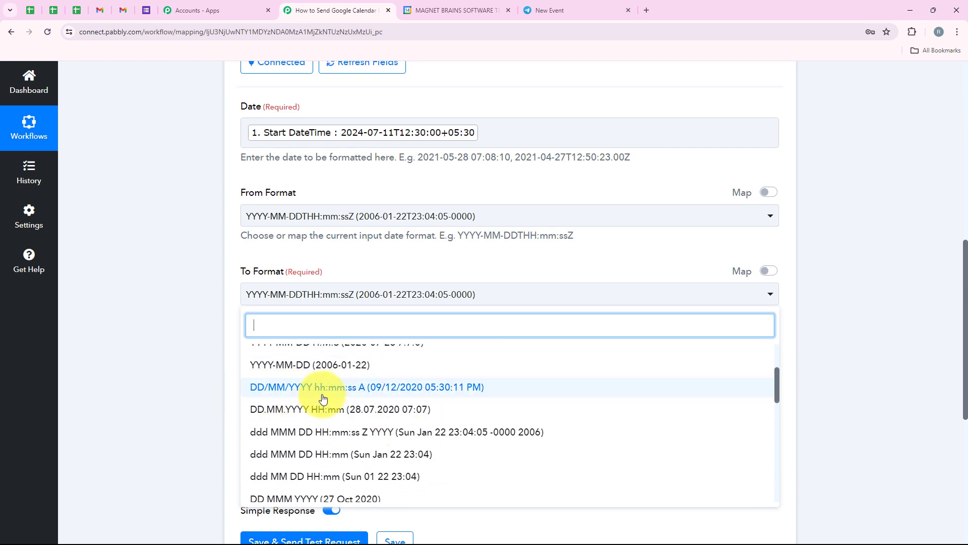
click(362, 397)
Set the formatter's From Timezone to Asia/Kolkata
scroll(228, 328, down, 1)
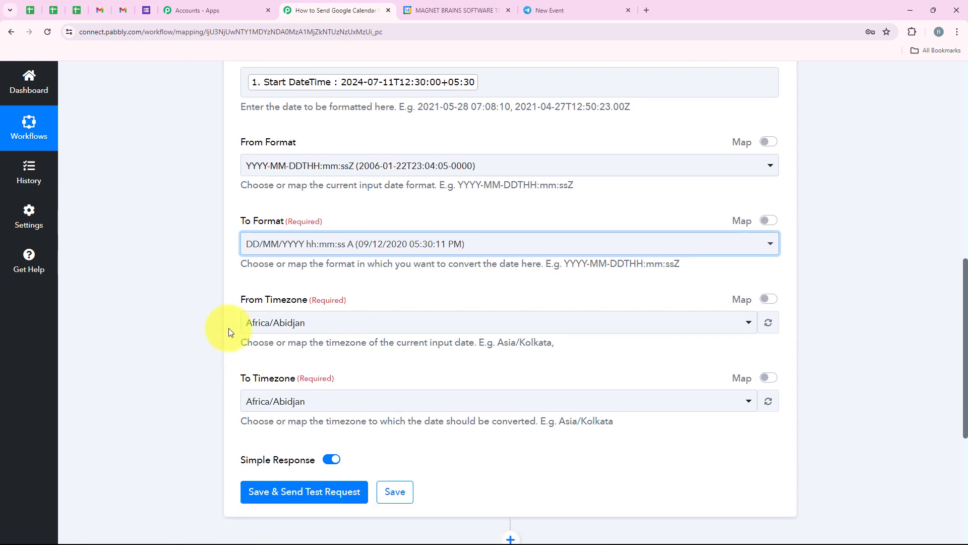
drag(240, 300, 308, 300)
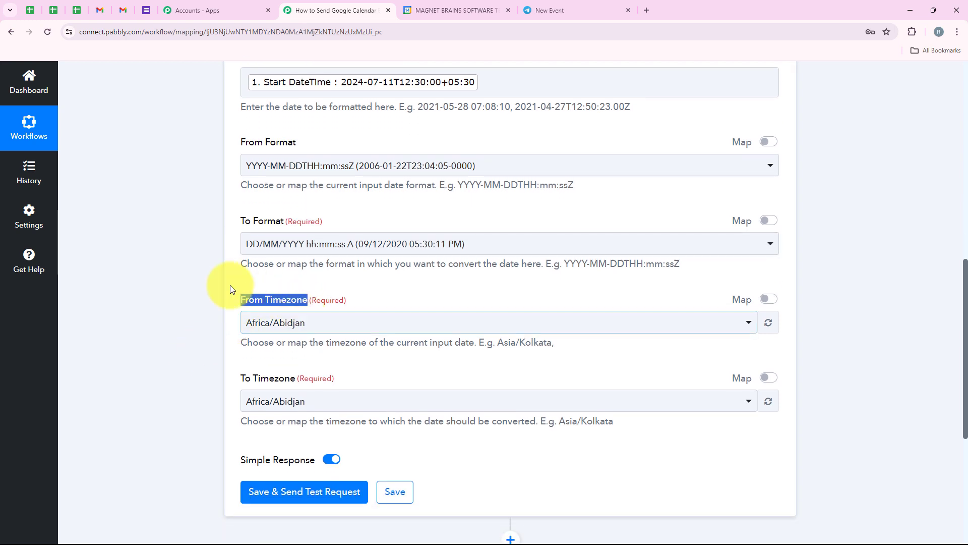
click(382, 322)
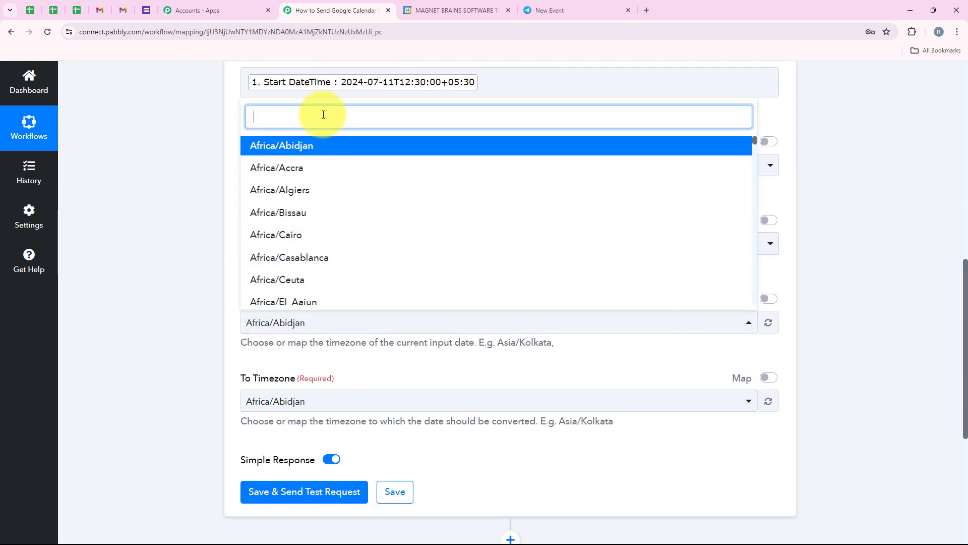
text(kol)
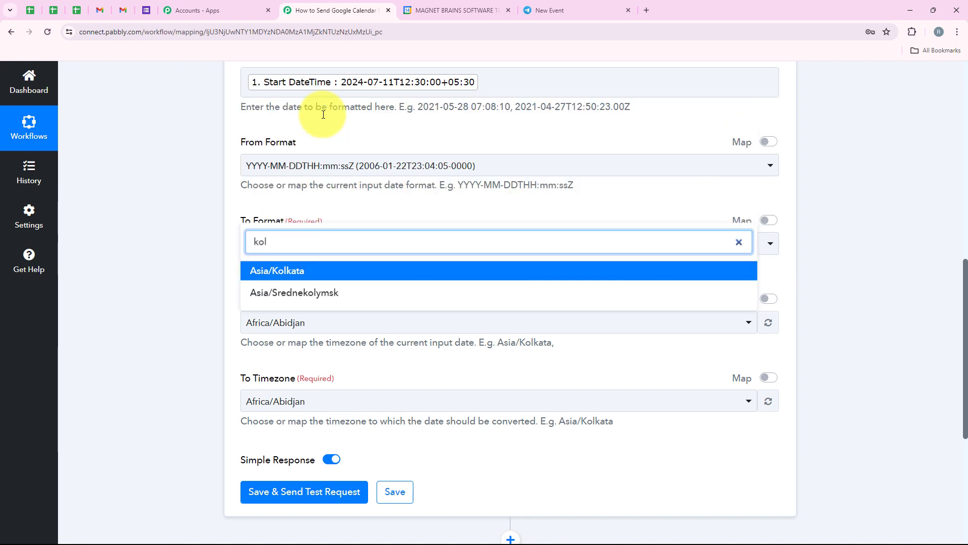
click(296, 274)
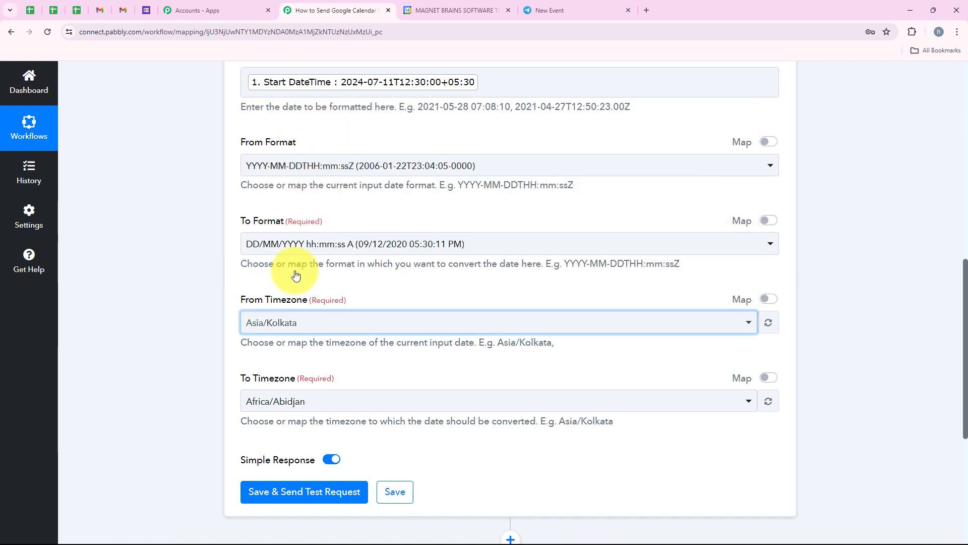
Set the formatter's To Timezone to Asia/Kolkata, then save the step and send a test request
drag(242, 378, 301, 379)
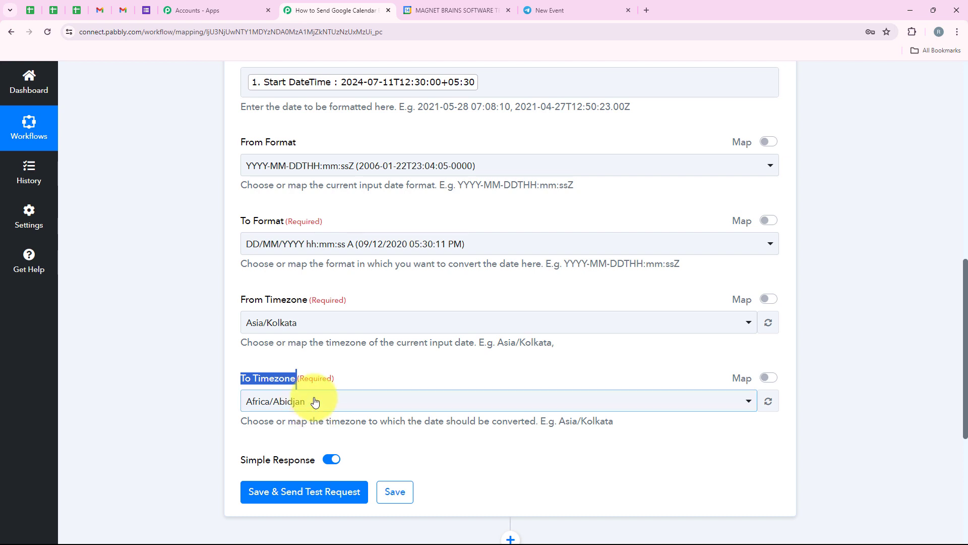
click(303, 401)
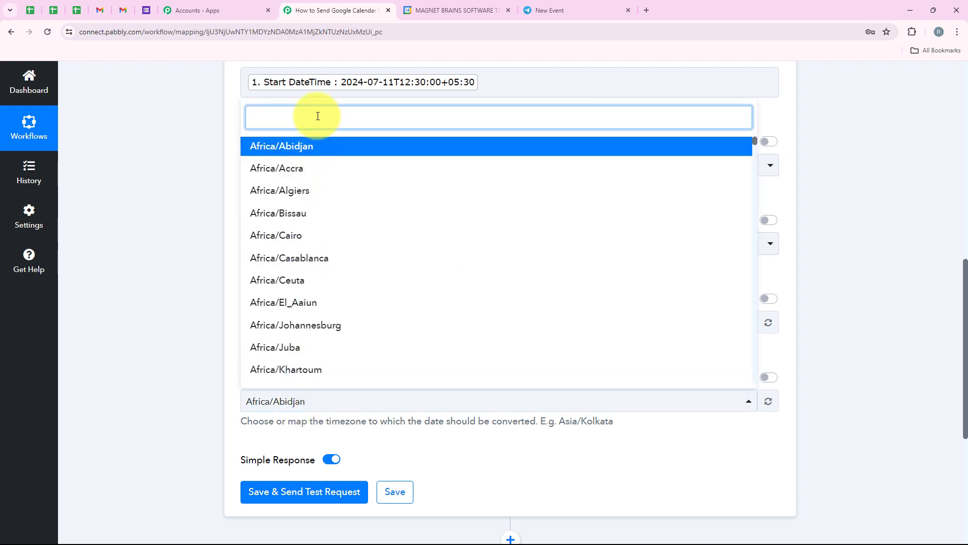
text(Kol)
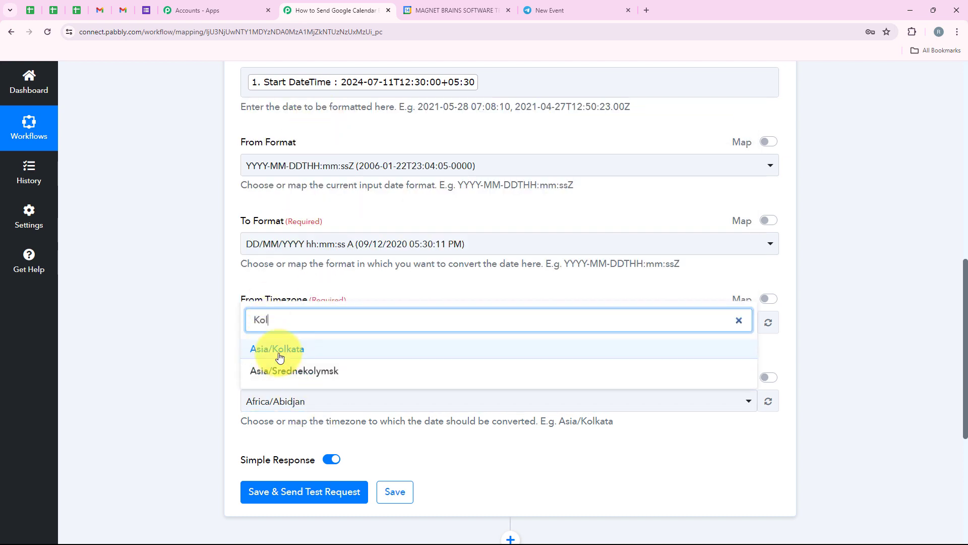
click(280, 350)
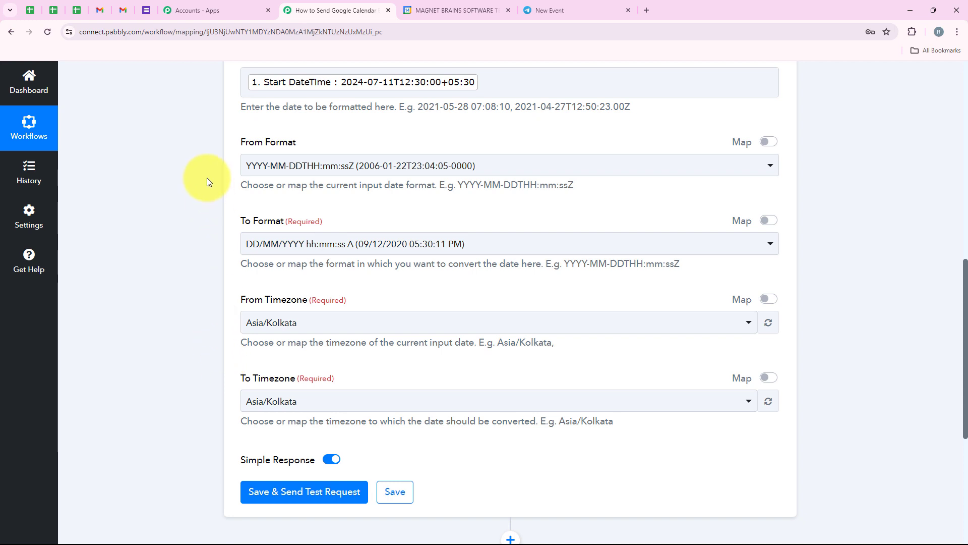
scroll(364, 373, down, 2)
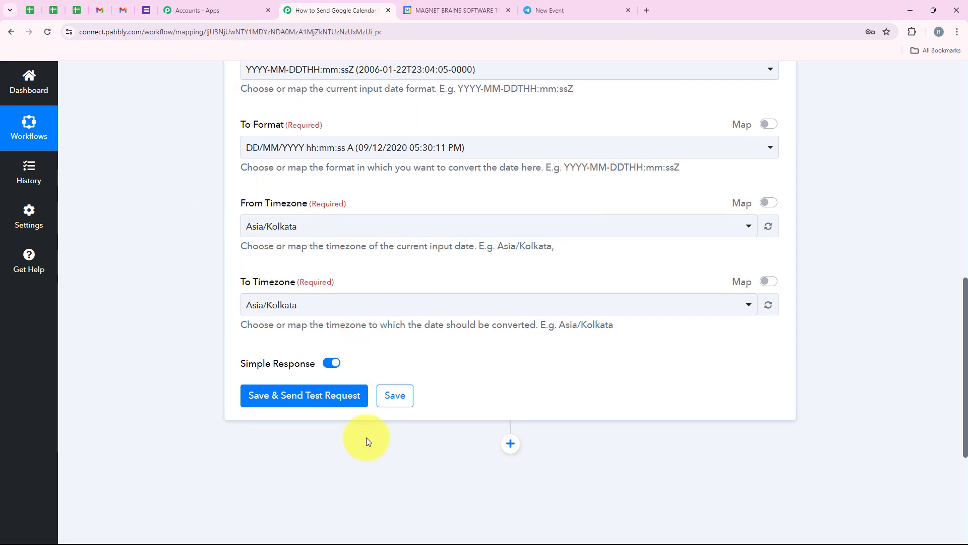
click(331, 388)
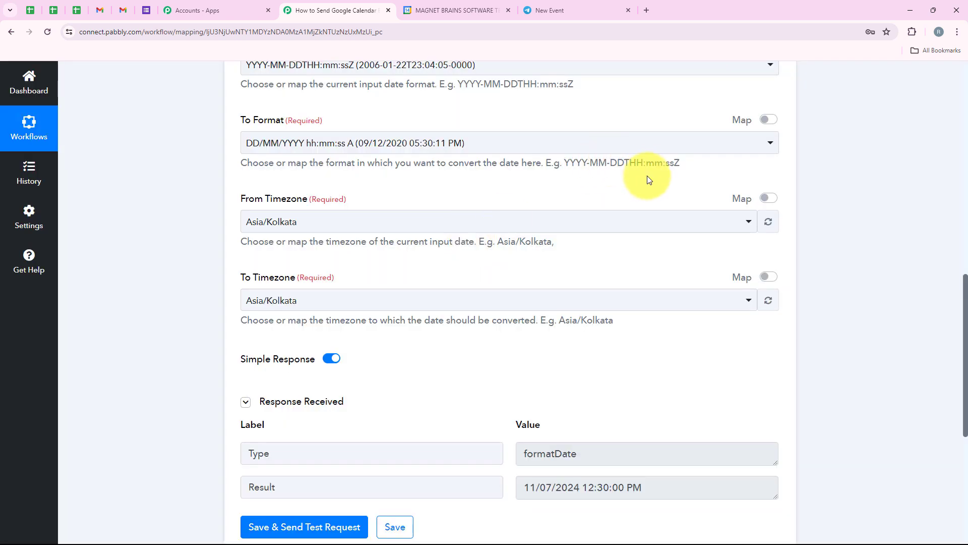
Compare the formatted start date and time in the response with the Know About Automation event in Google Calendar, then return to Pabbly Connect
scroll(648, 177, down, 4)
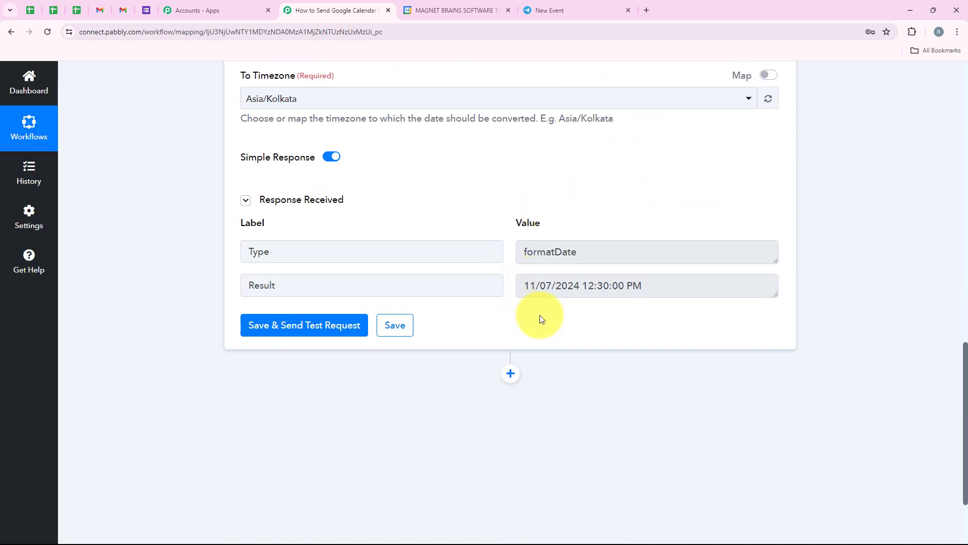
click(530, 287)
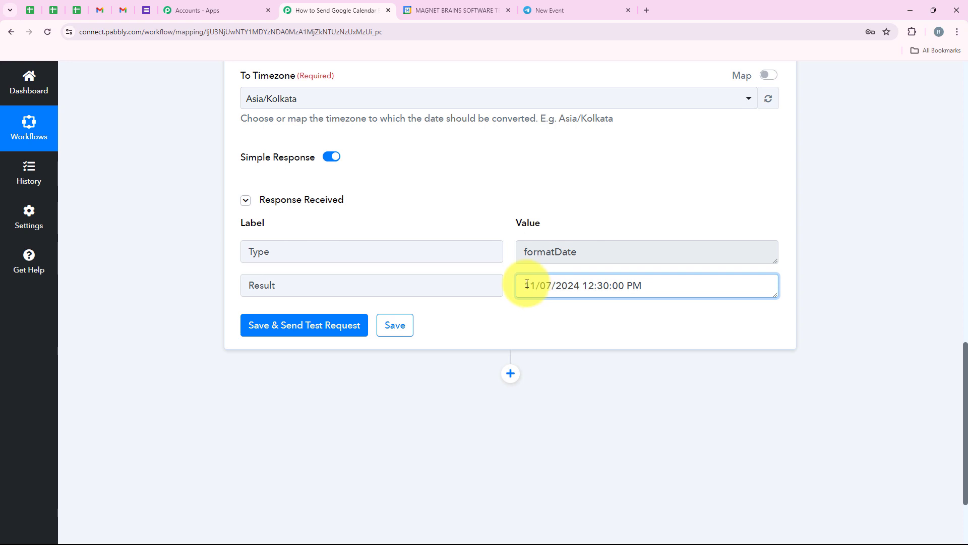
drag(527, 284, 649, 284)
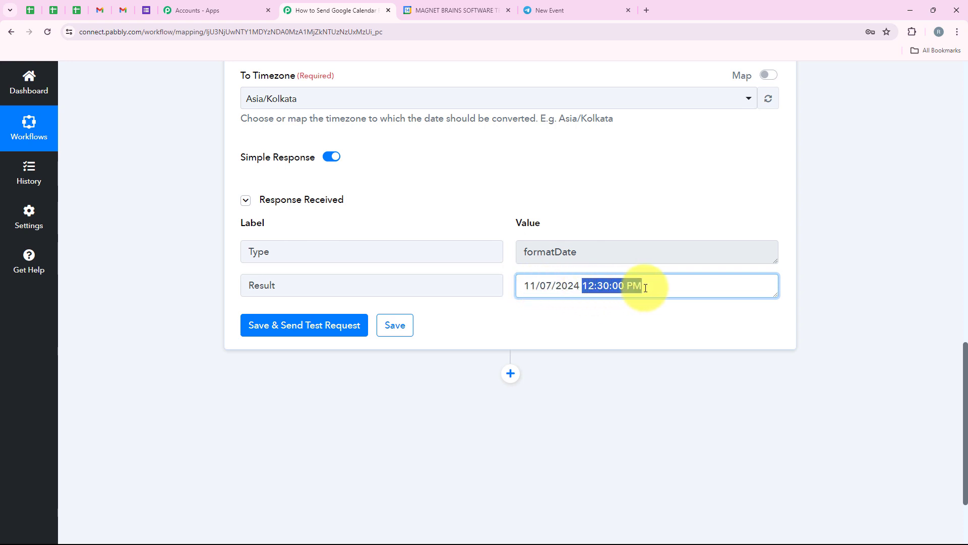
click(411, 10)
click(650, 226)
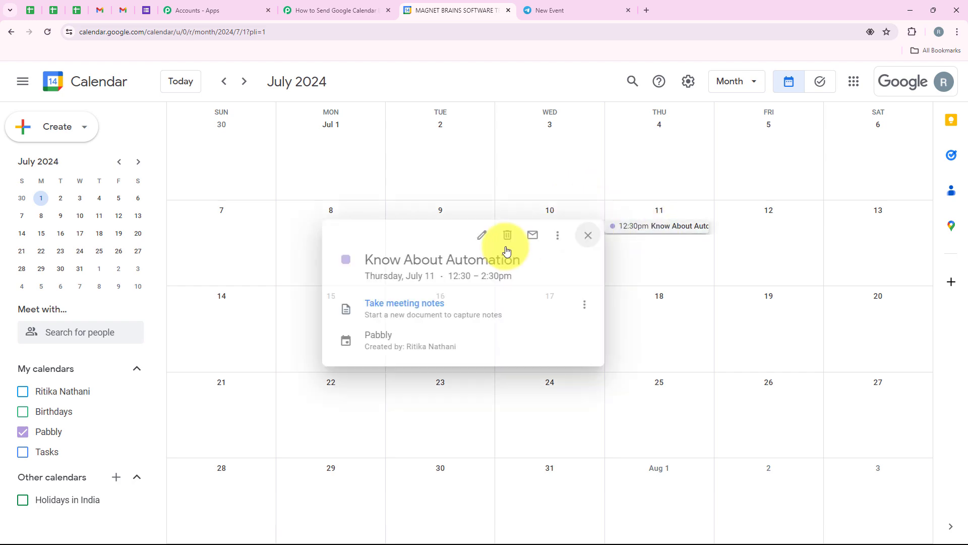
key(Escape)
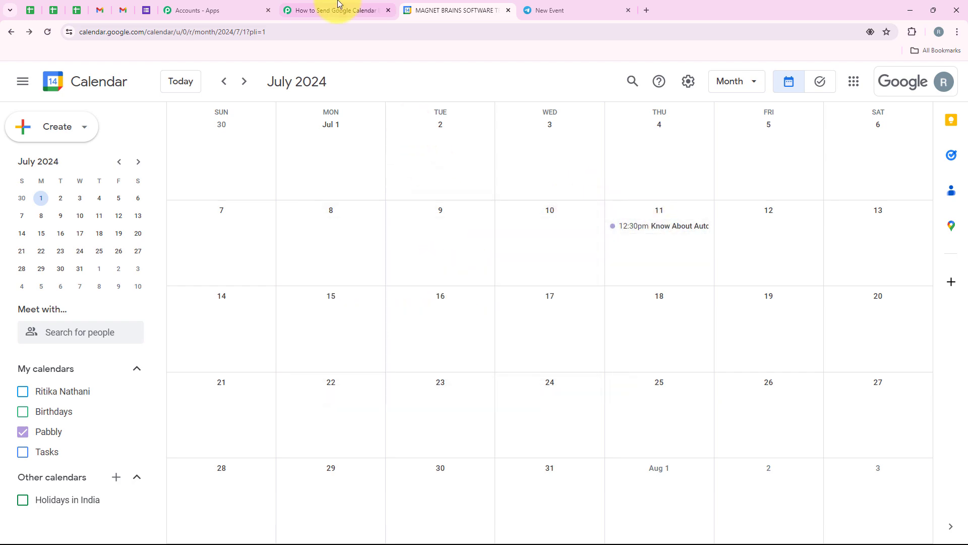
click(336, 10)
Duplicate the Date/Time Formatter action, collapse the original and expand the copy
scroll(864, 219, up, 8)
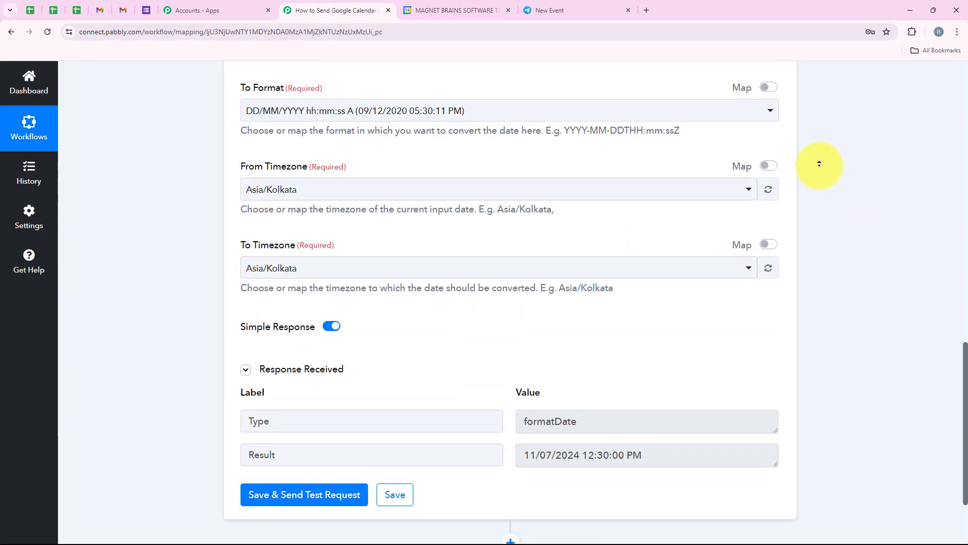
scroll(817, 120, up, 3)
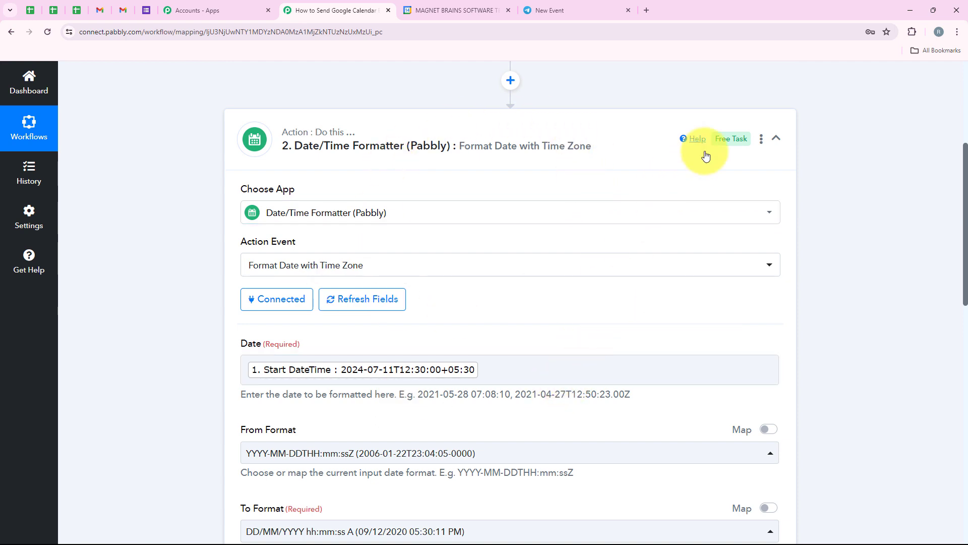
click(761, 144)
click(718, 216)
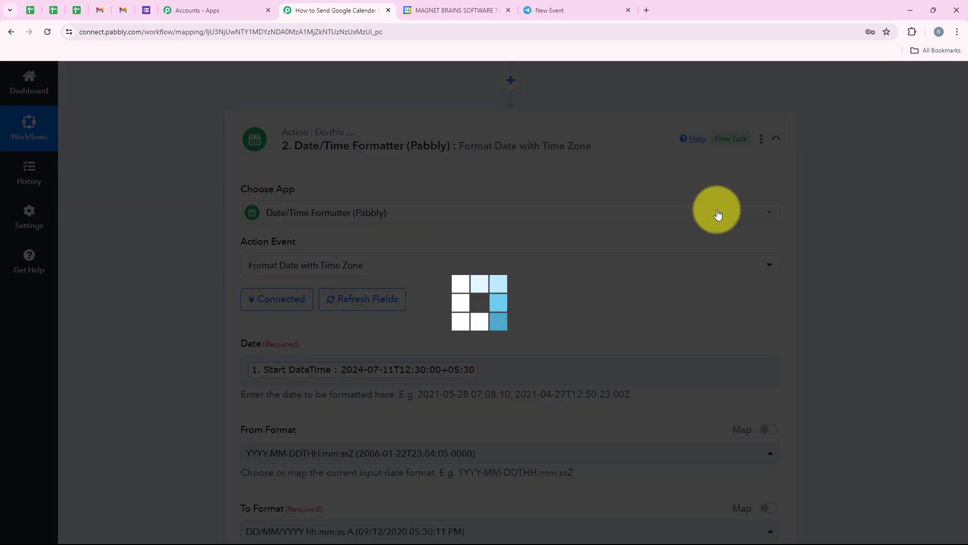
click(490, 361)
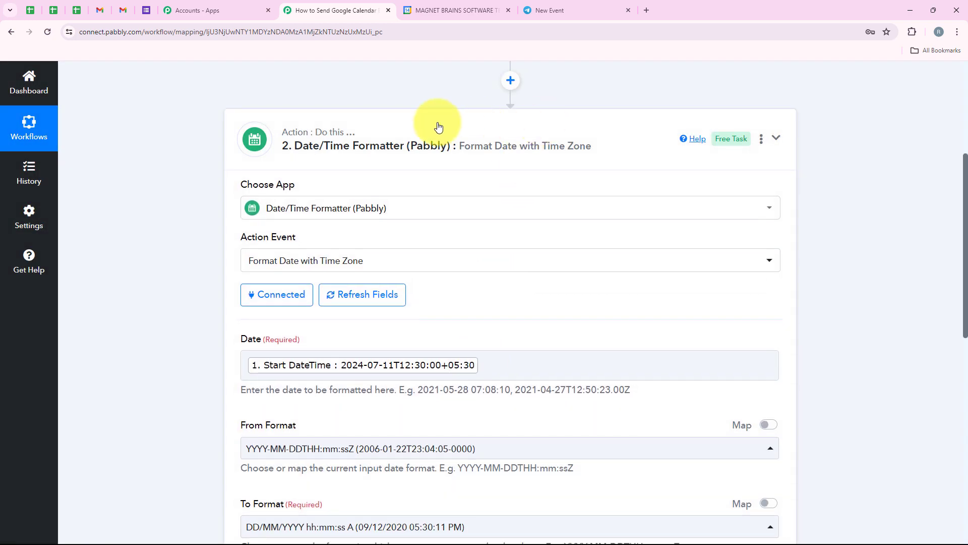
click(437, 126)
click(438, 255)
scroll(431, 247, down, 1)
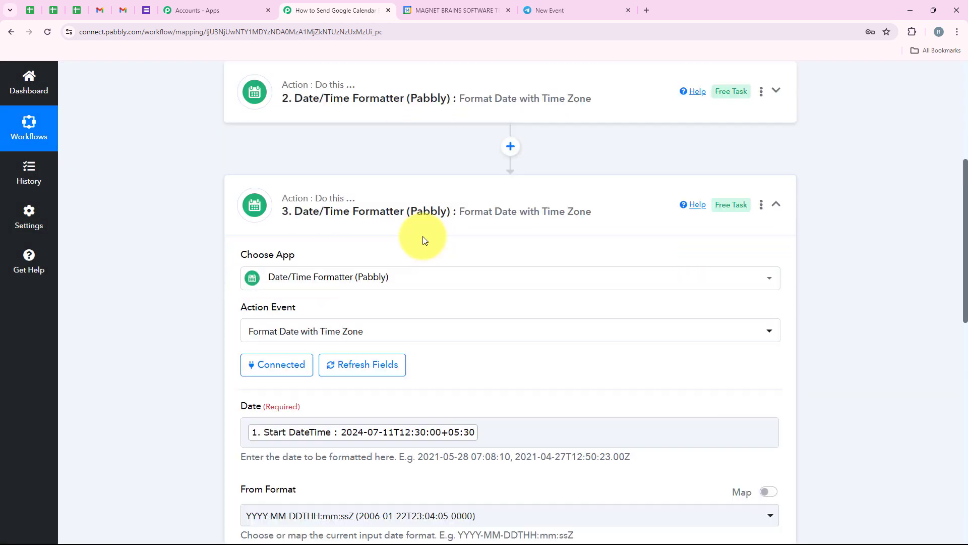
Replace the copied formatter's Date mapping with the End DateTime value from the Google Calendar New Event response
scroll(320, 261, down, 3)
click(279, 273)
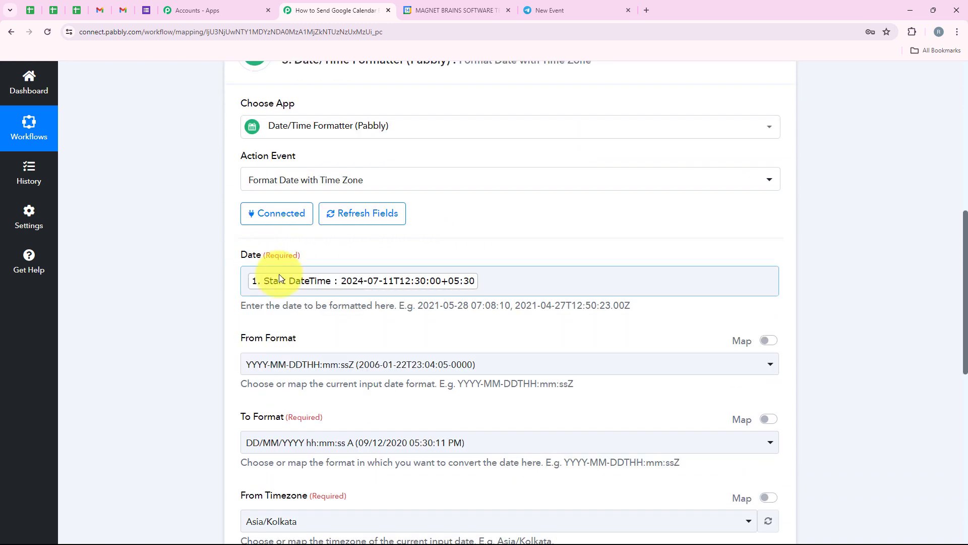
key(BackSpace)
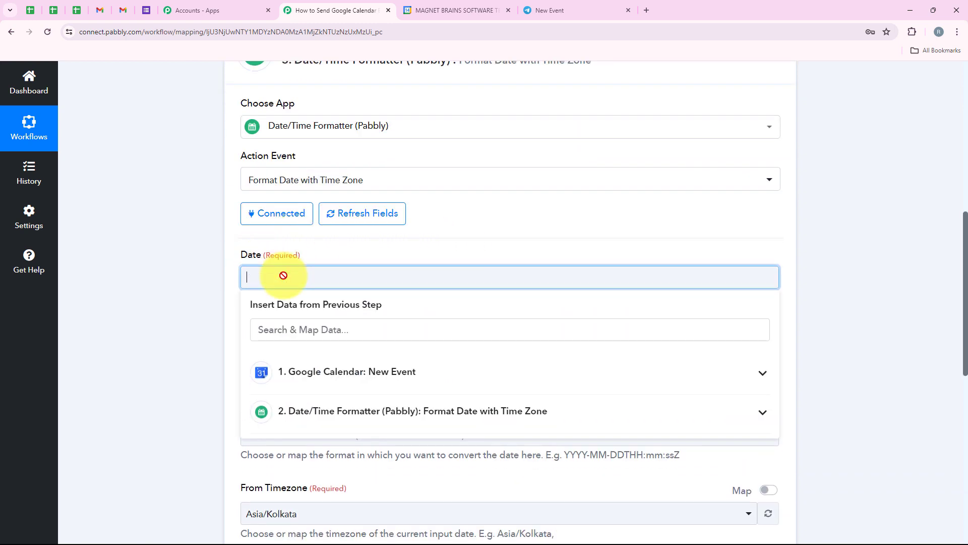
click(278, 320)
text(End)
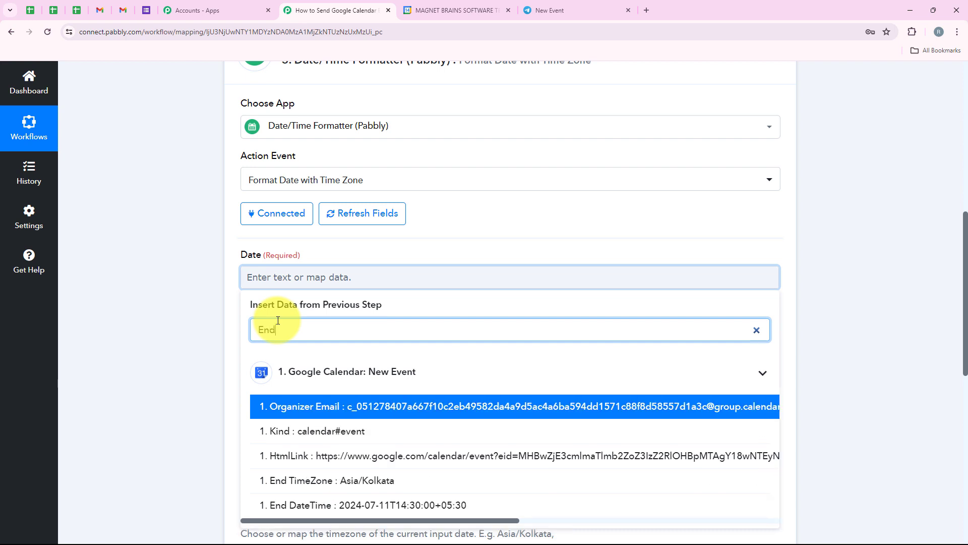
text( date)
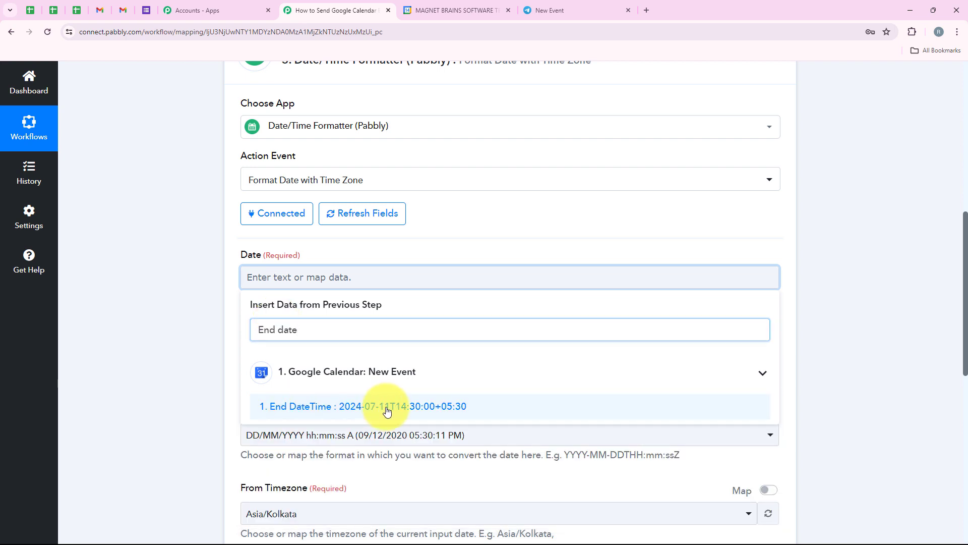
click(381, 404)
Save the copied formatter with its existing formats and timezones and send a test request
scroll(213, 282, up, 1)
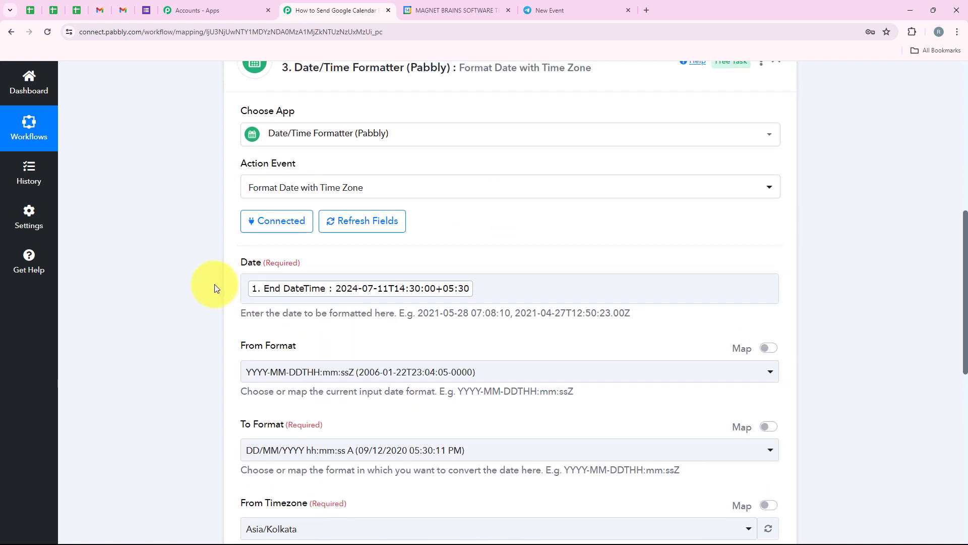
scroll(215, 285, down, 1)
scroll(214, 284, down, 3)
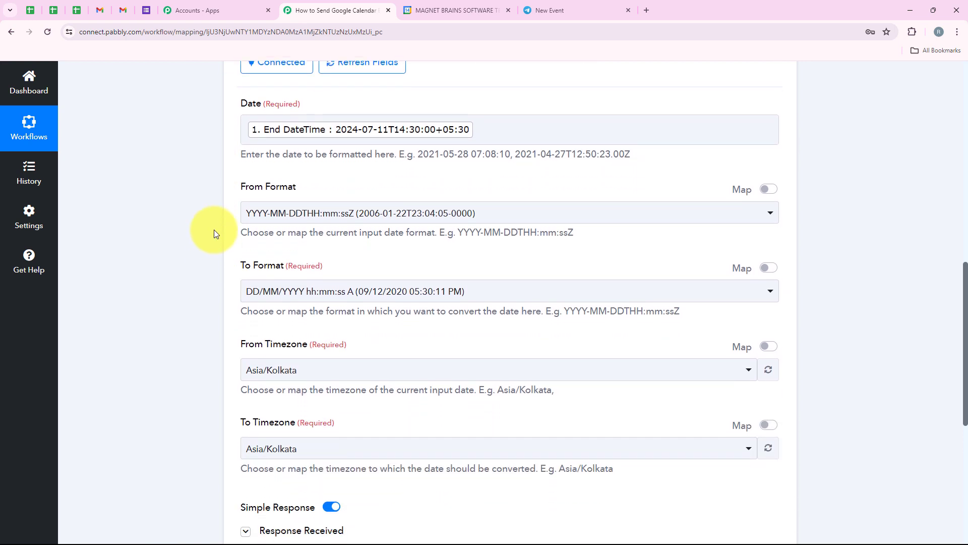
scroll(557, 330, down, 1)
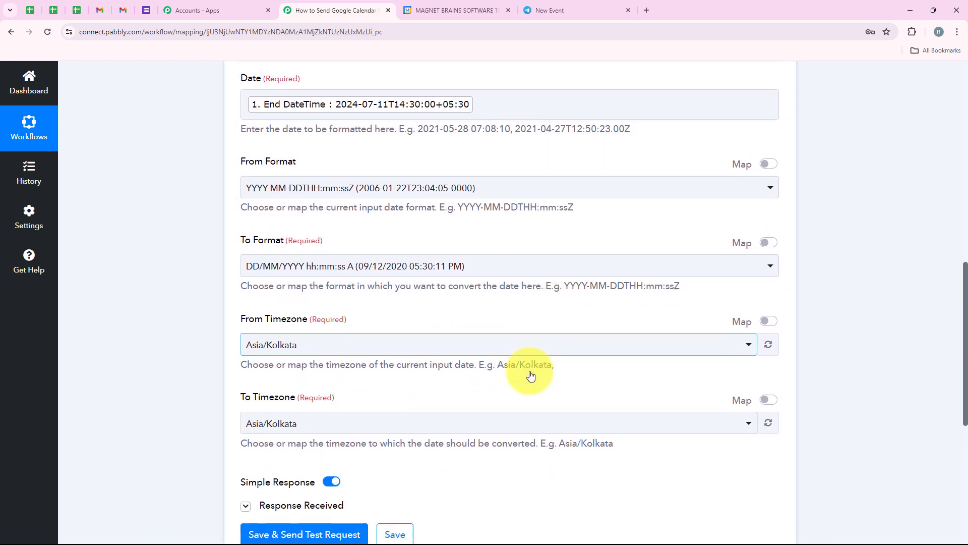
click(387, 503)
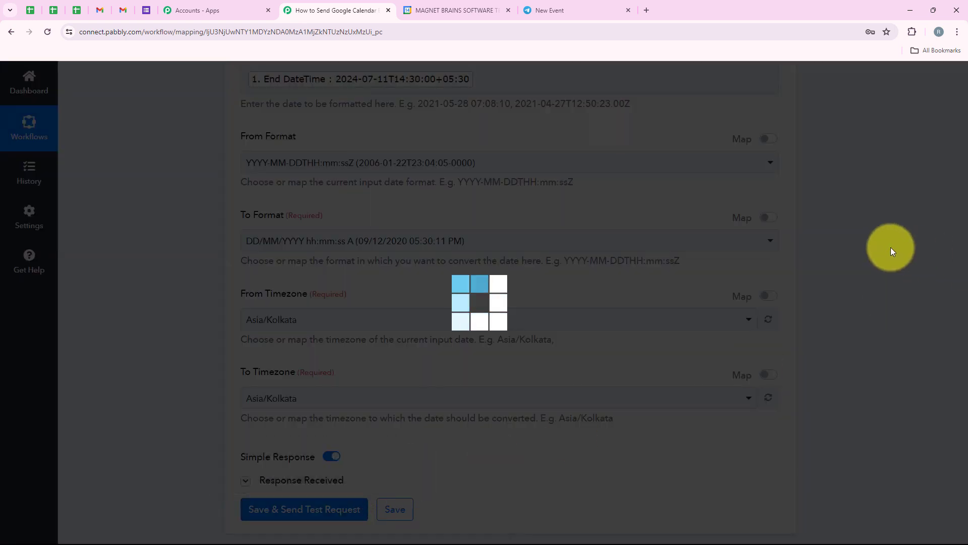
Check the formatted end date and time against the Know About Automation event in Google Calendar, then return to Pabbly Connect
scroll(825, 258, down, 4)
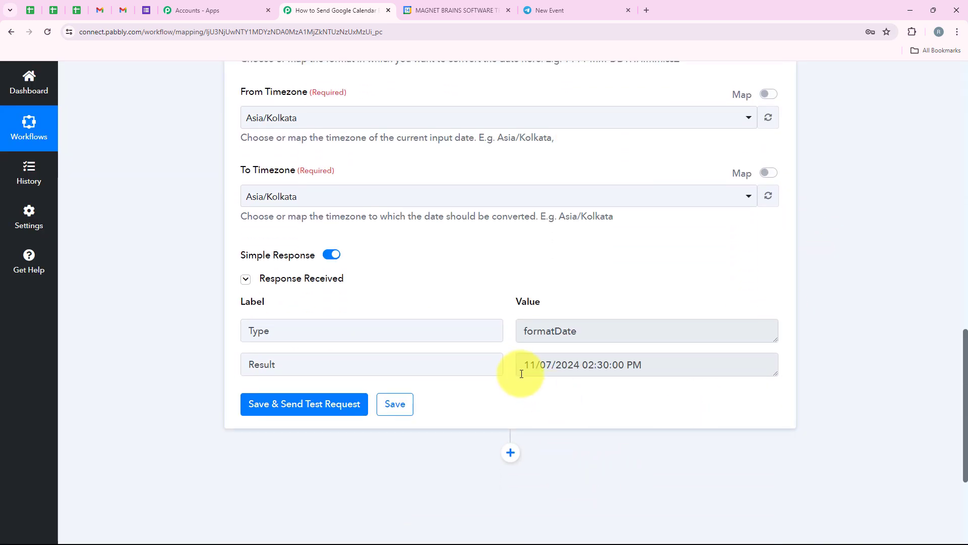
drag(525, 364, 648, 364)
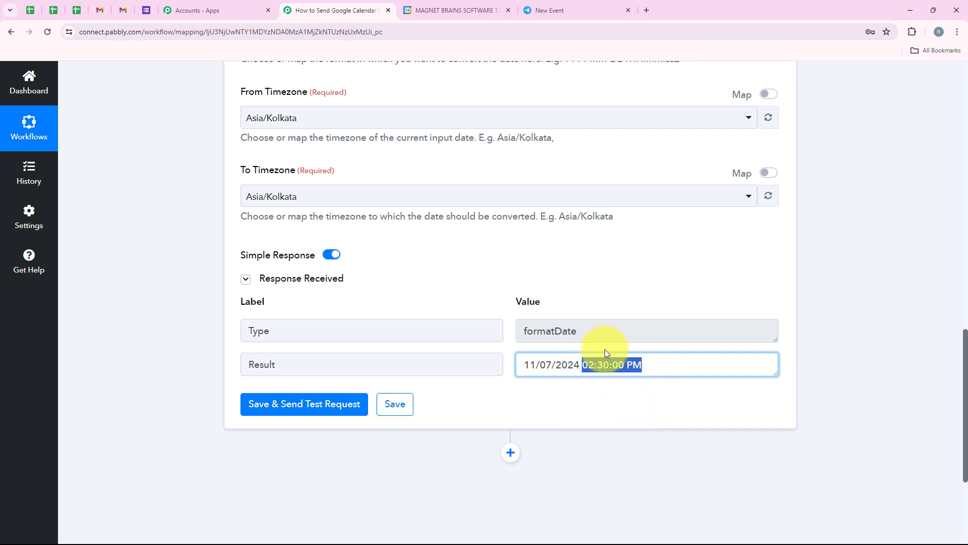
click(471, 10)
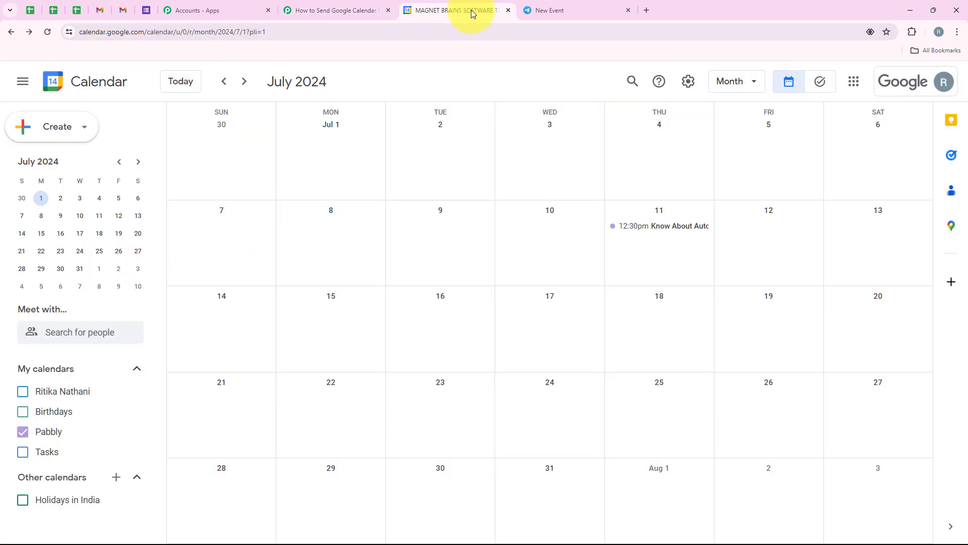
click(675, 223)
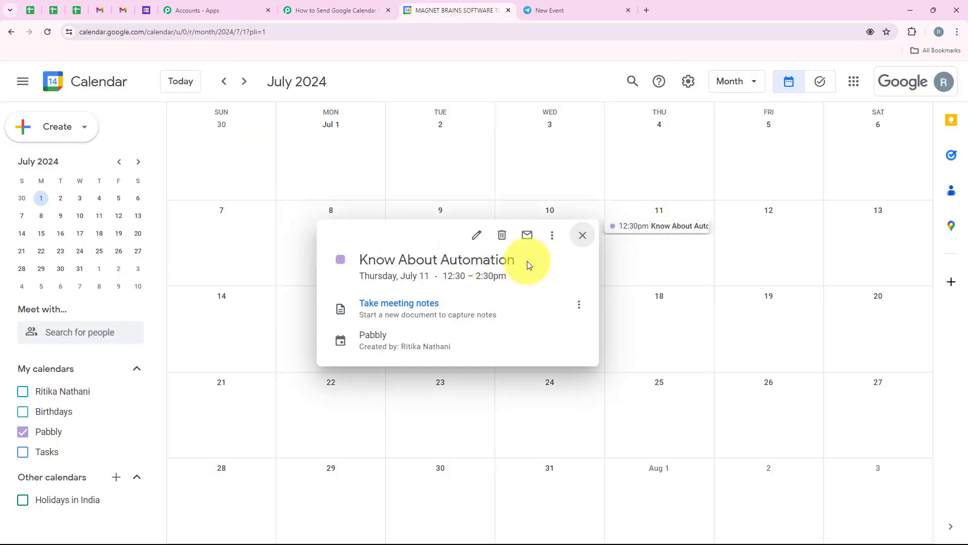
click(348, 11)
Collapse the second Date/Time Formatter action in the workflow
scroll(260, 298, up, 2)
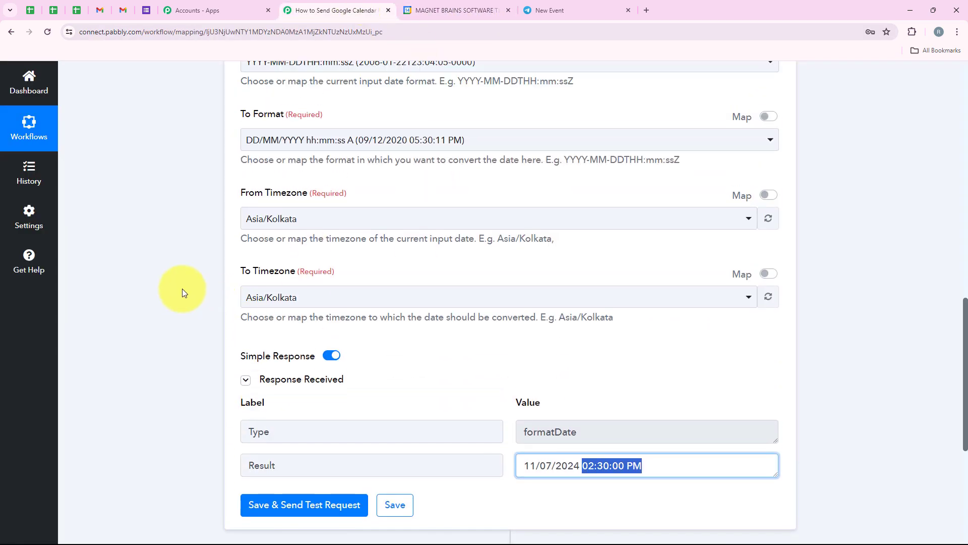
scroll(255, 177, up, 10)
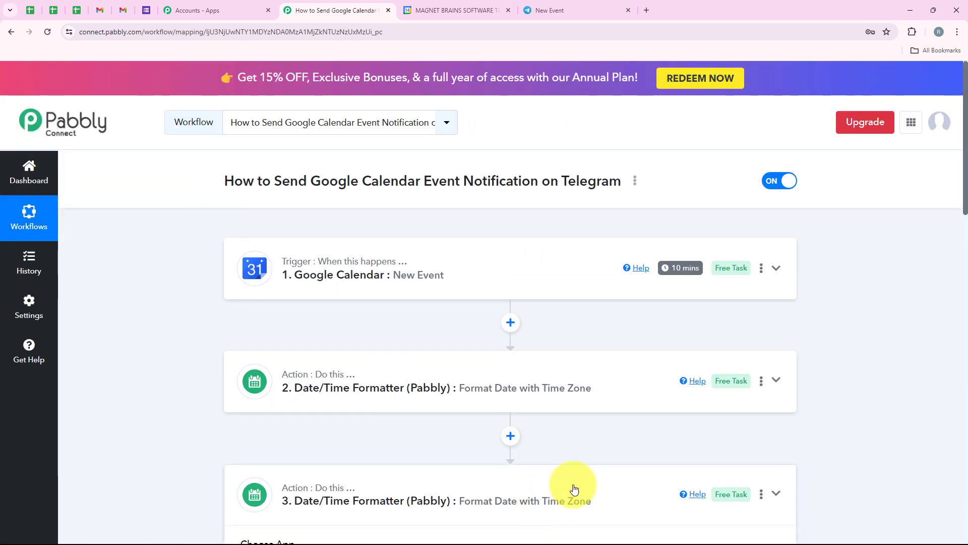
click(574, 489)
scroll(620, 363, down, 2)
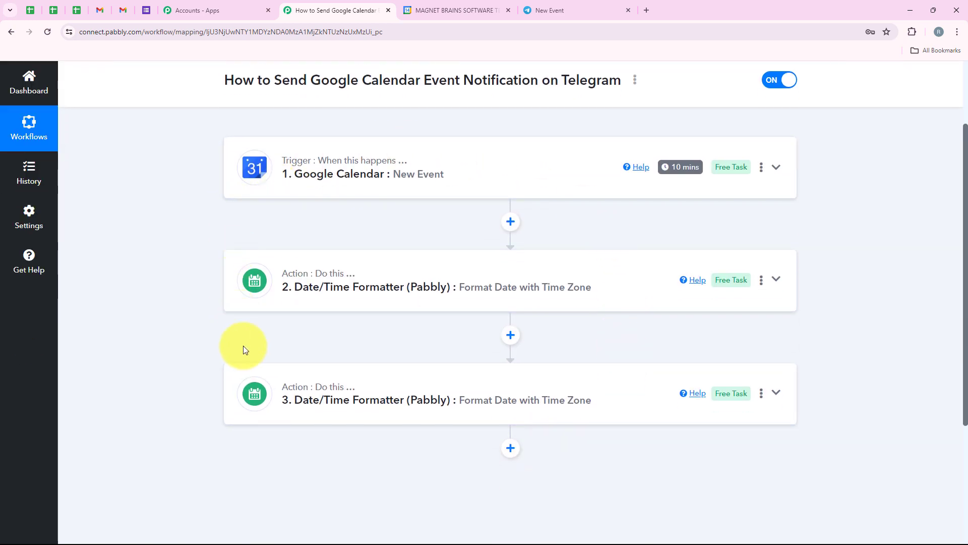
Add a new action after the second formatter and choose Telegram Bot as its app
click(511, 449)
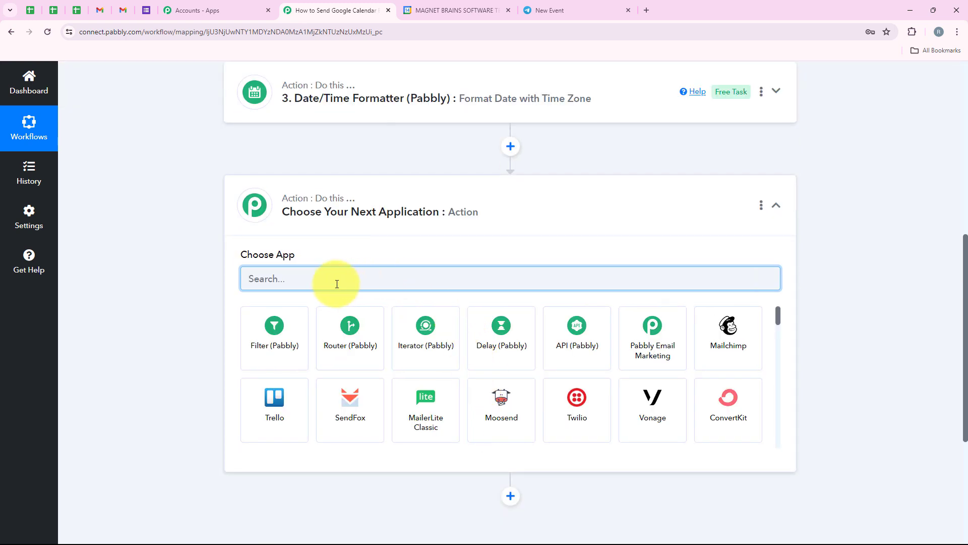
text(Tele)
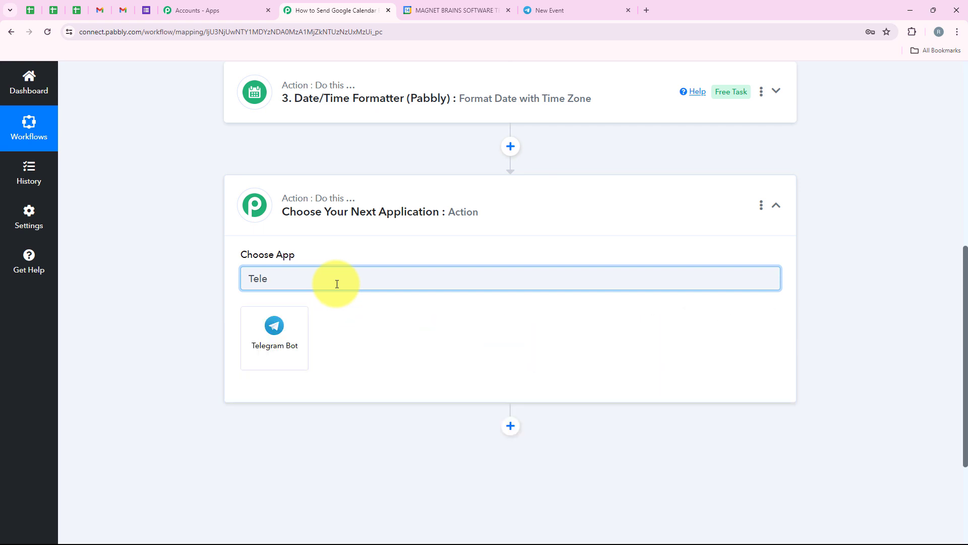
text(gr)
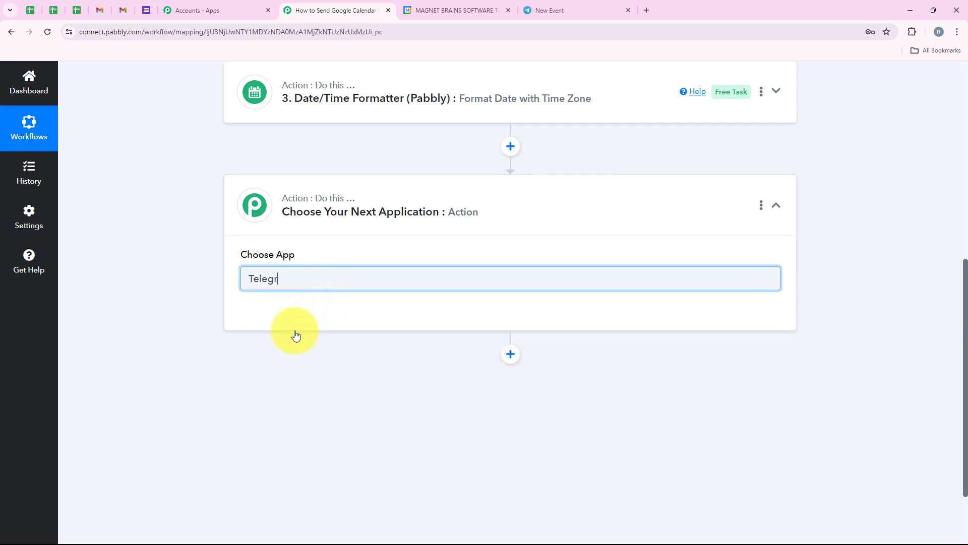
text(am)
click(283, 333)
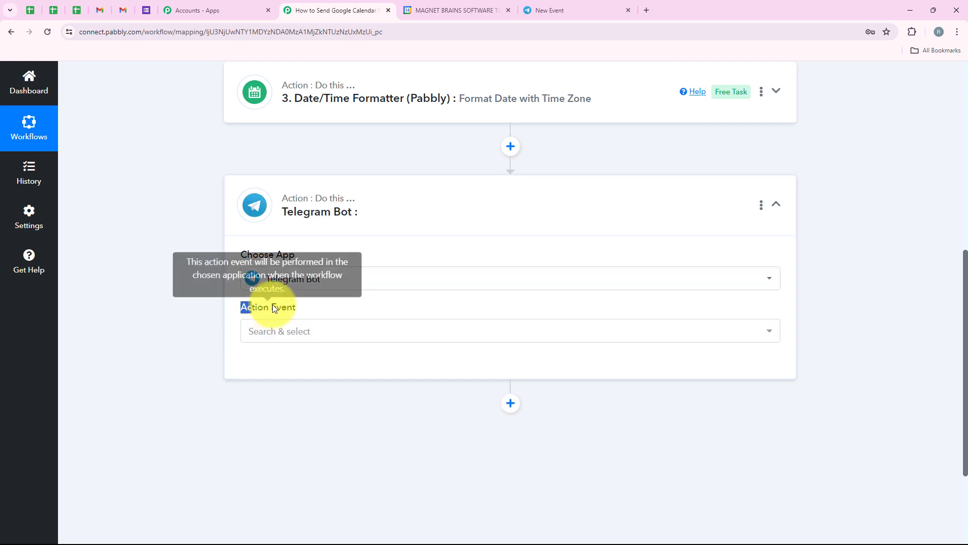
Set the Telegram Bot action event to Send a Text Message or Reply and begin adding a new connection
click(300, 332)
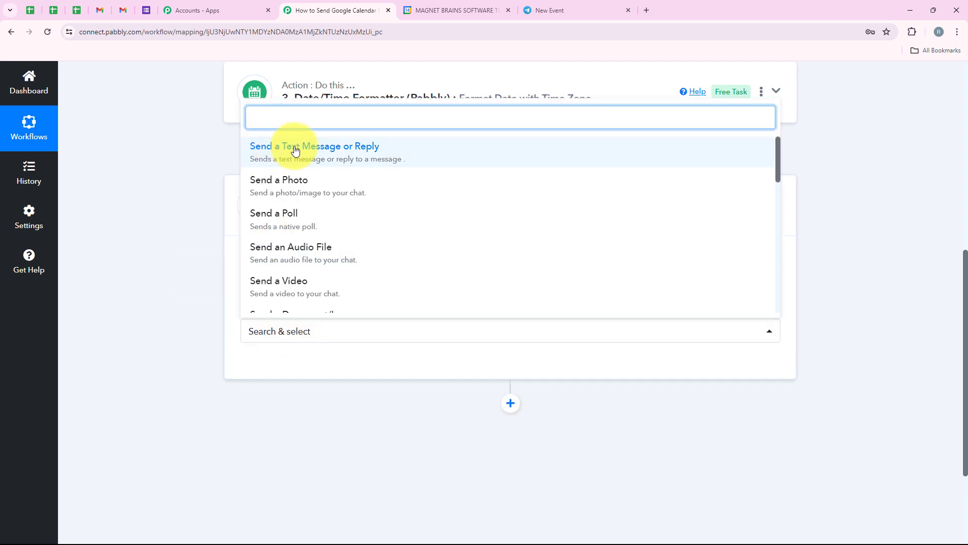
click(409, 143)
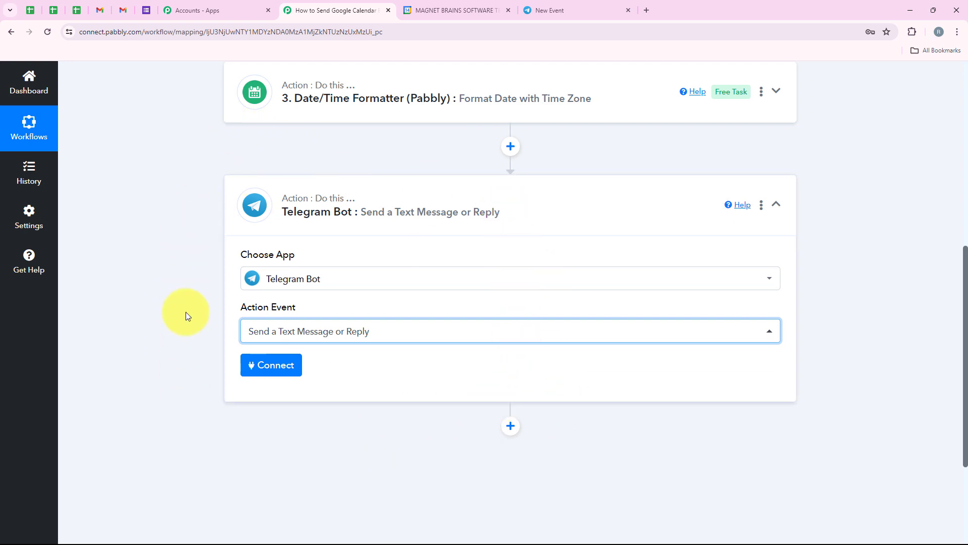
click(273, 370)
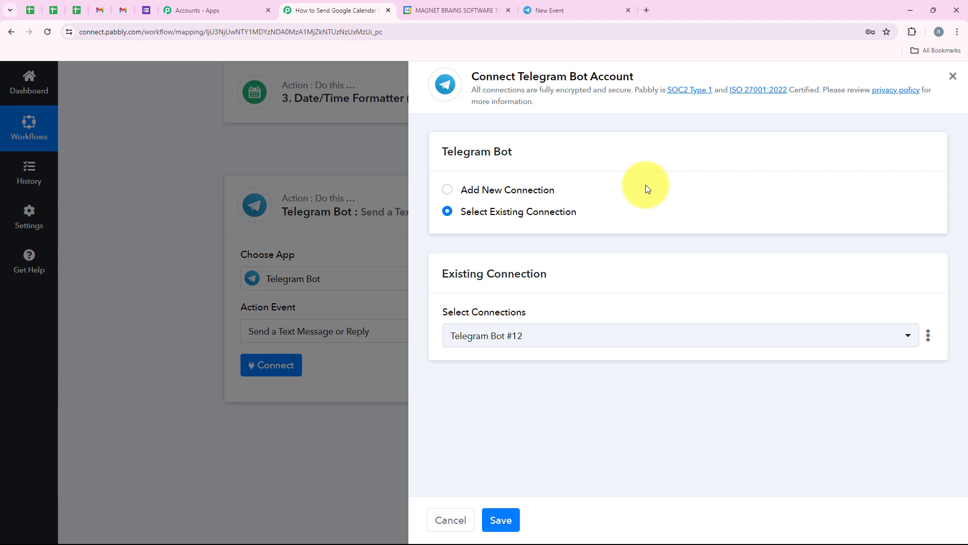
click(545, 192)
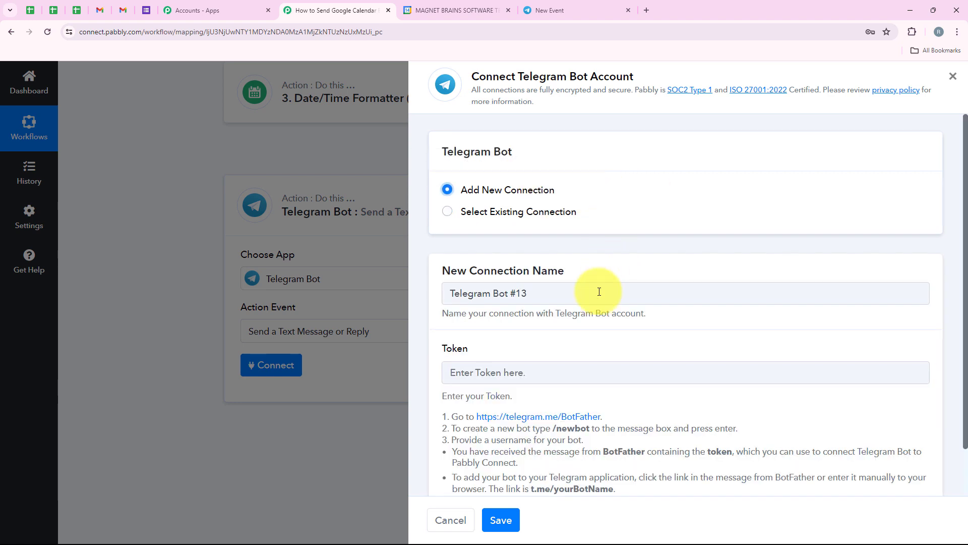
scroll(599, 292, down, 2)
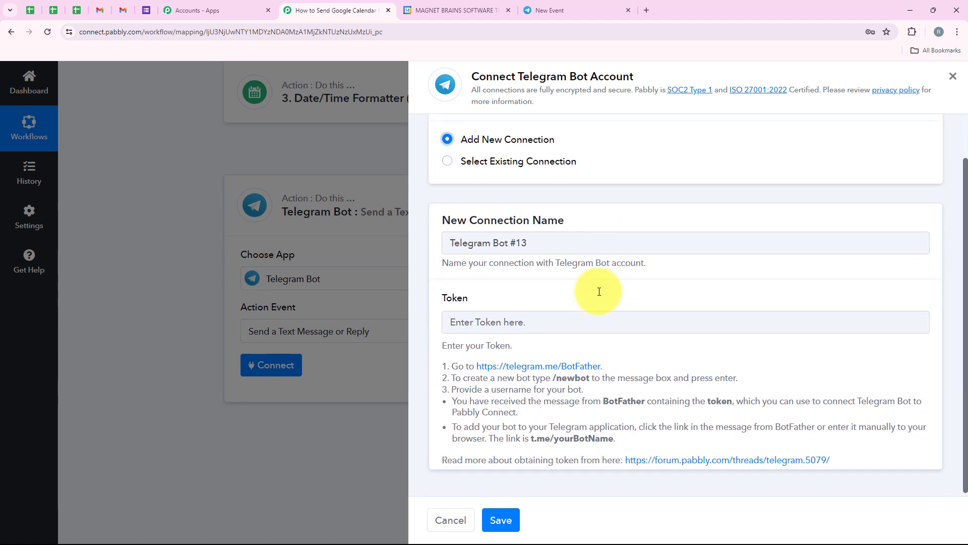
Switch to Telegram Web, search for BotFather, and open and start the chat with the verified bot
click(583, 5)
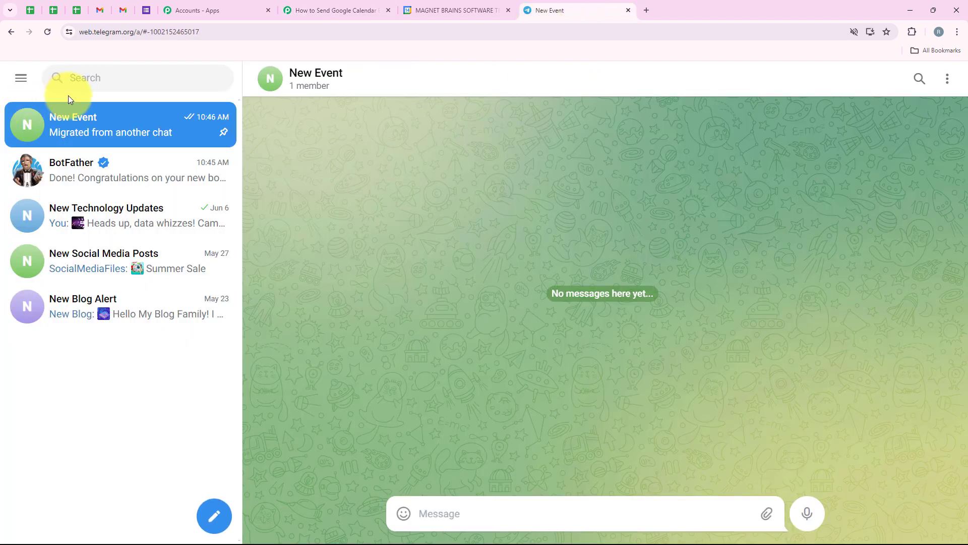
click(163, 82)
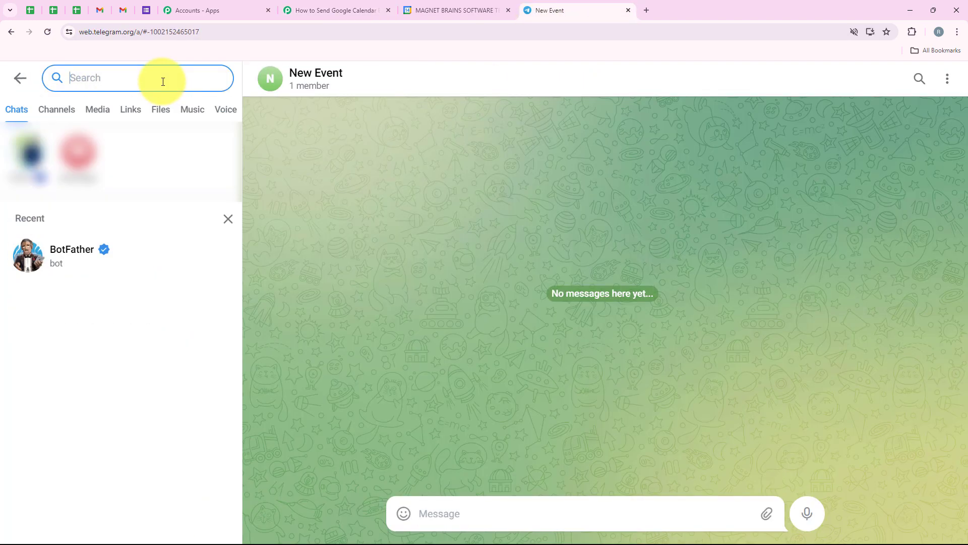
text(BotFather)
double_click(74, 78)
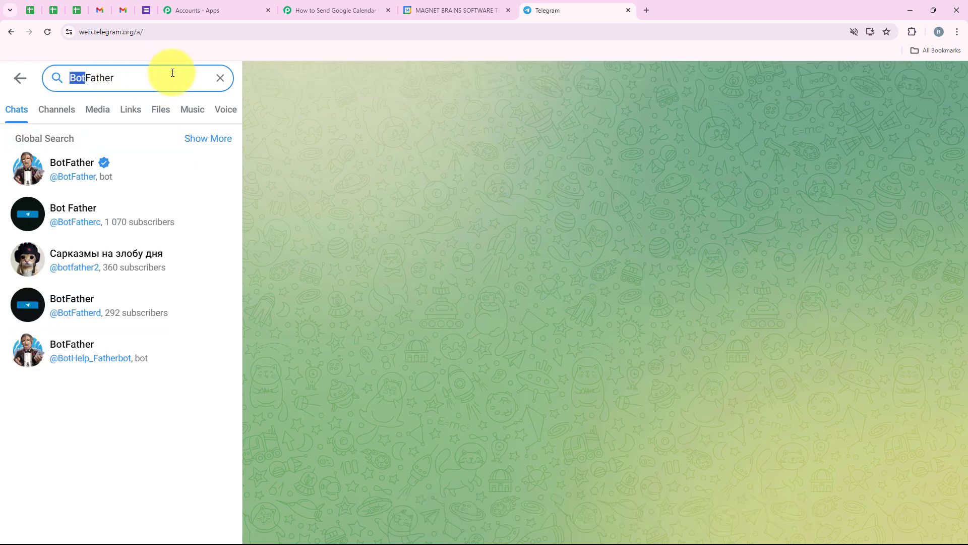
click(136, 164)
click(875, 80)
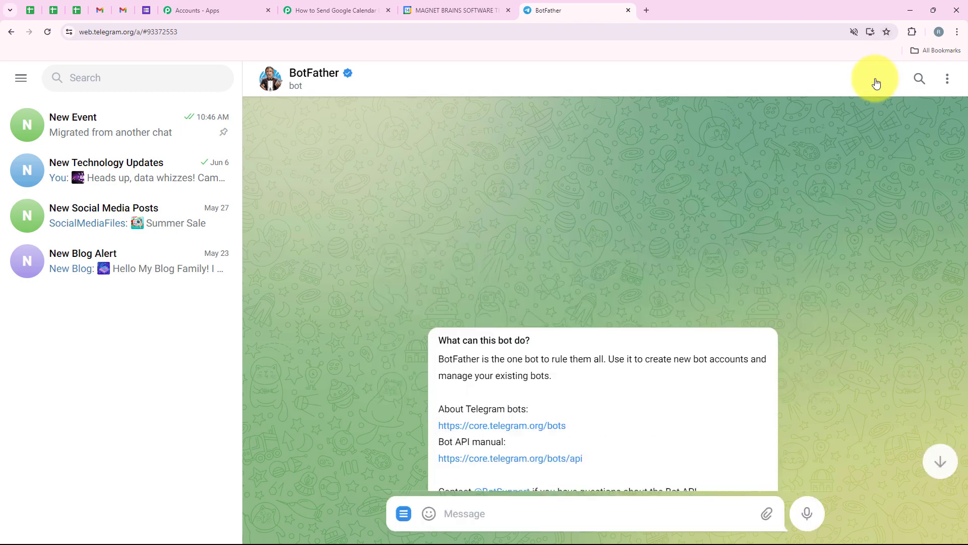
Review BotFather's command list and send it the /newbot command
scroll(564, 372, down, 1)
scroll(569, 362, up, 3)
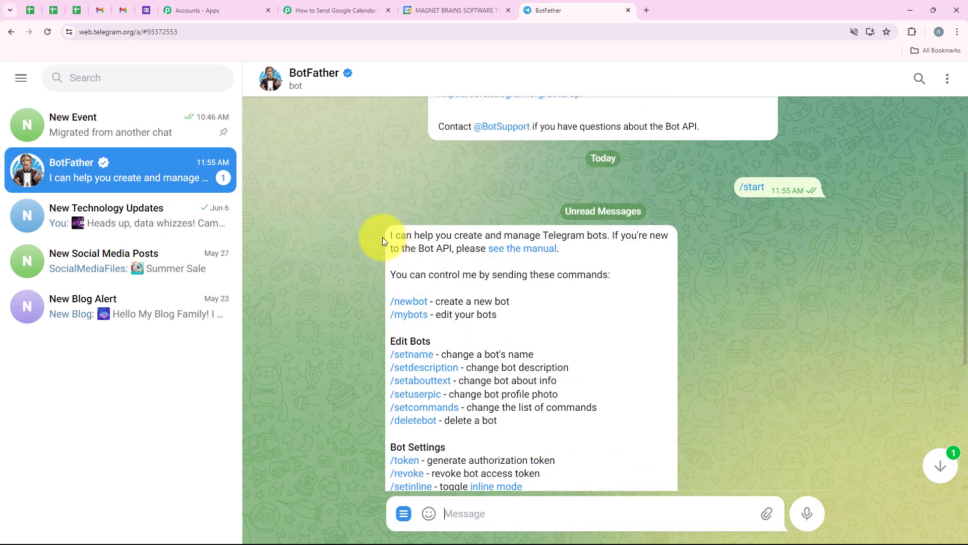
scroll(624, 362, down, 3)
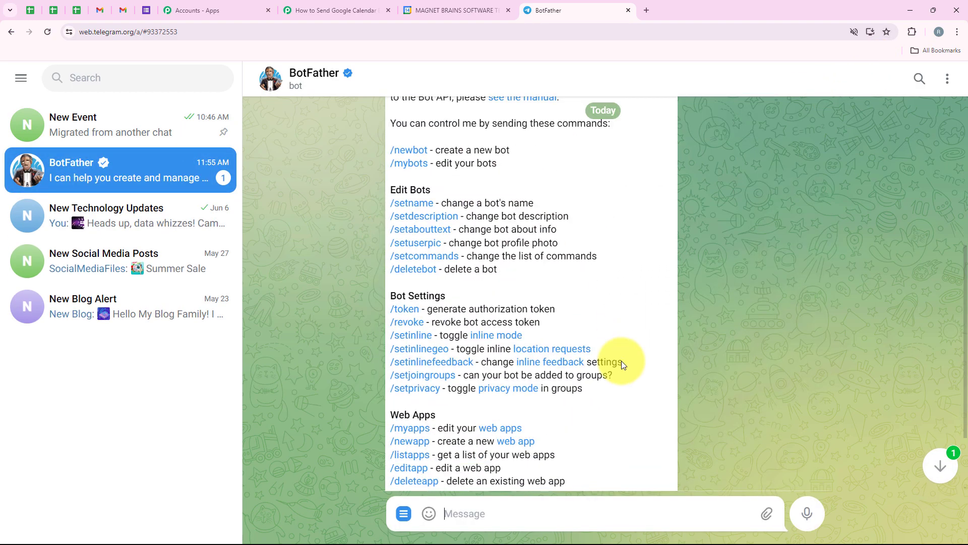
scroll(621, 361, up, 3)
scroll(610, 461, down, 3)
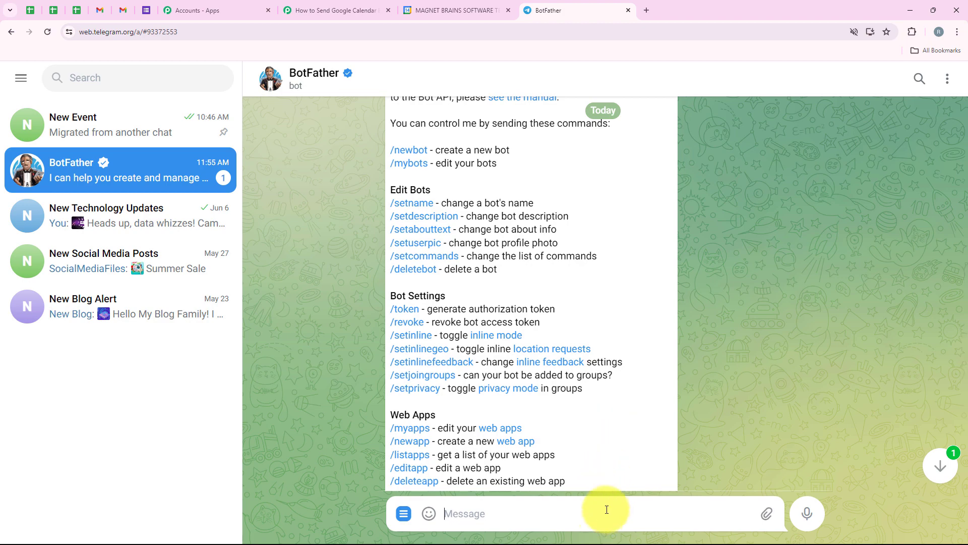
text(/new)
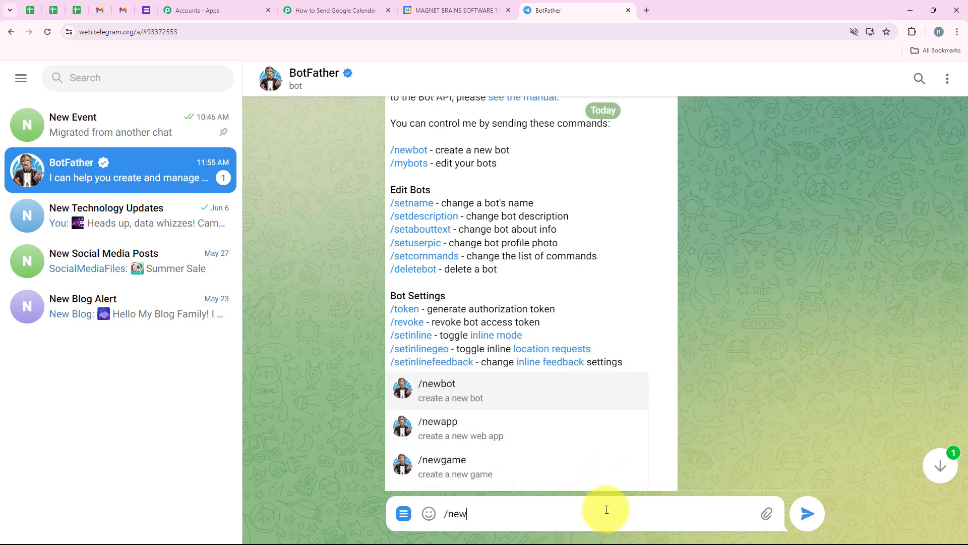
click(480, 395)
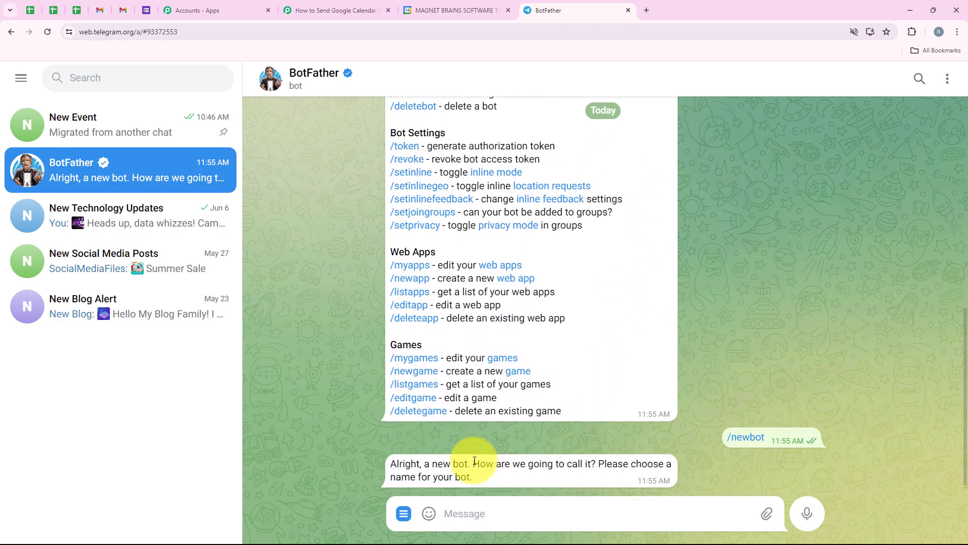
Answer BotFather's name question by naming the bot New Events
drag(473, 463, 596, 463)
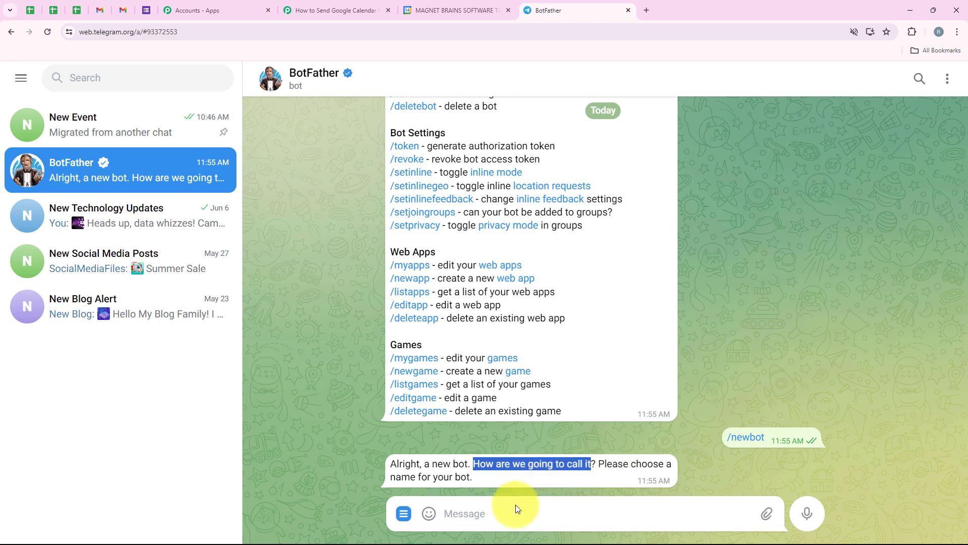
click(526, 515)
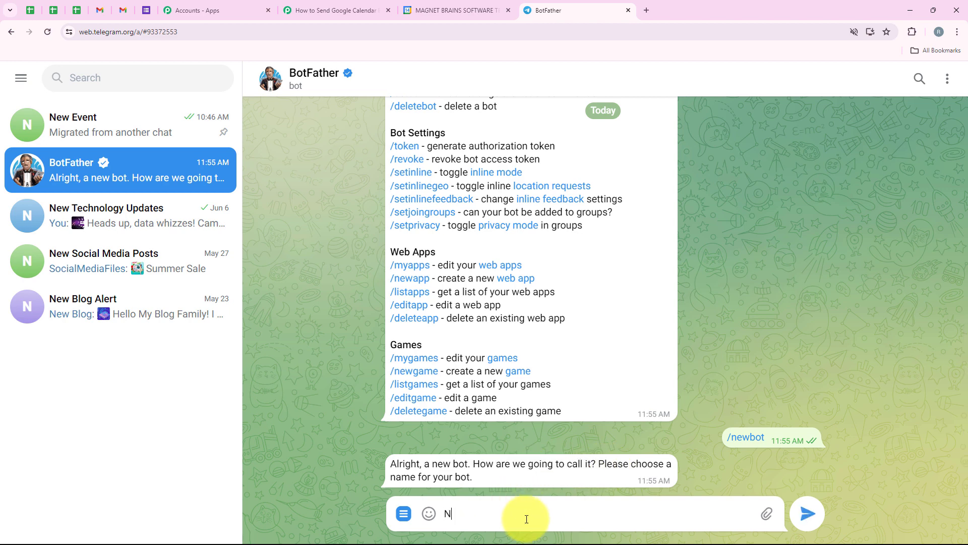
text(New Events)
key(Return)
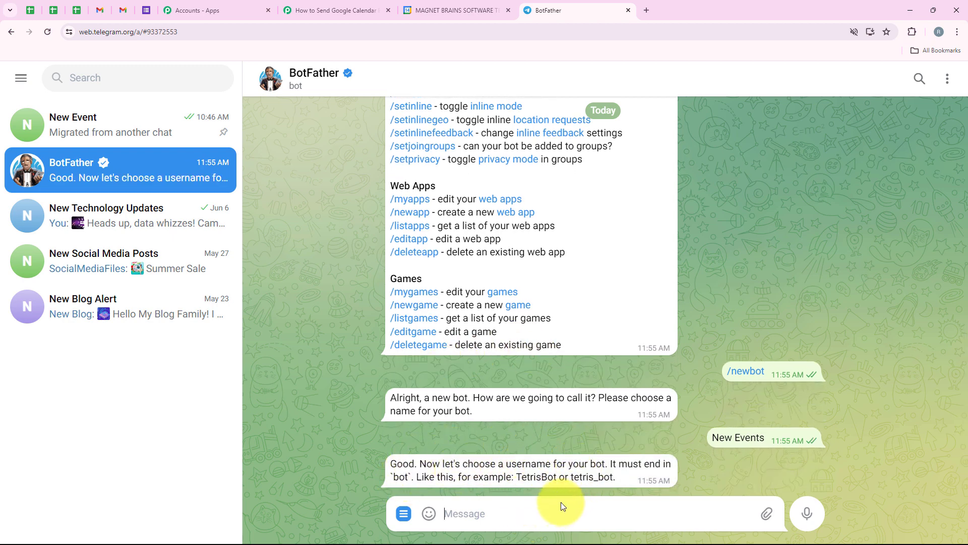
Send NewEventpc_bot to BotFather as the bot's username
text(New)
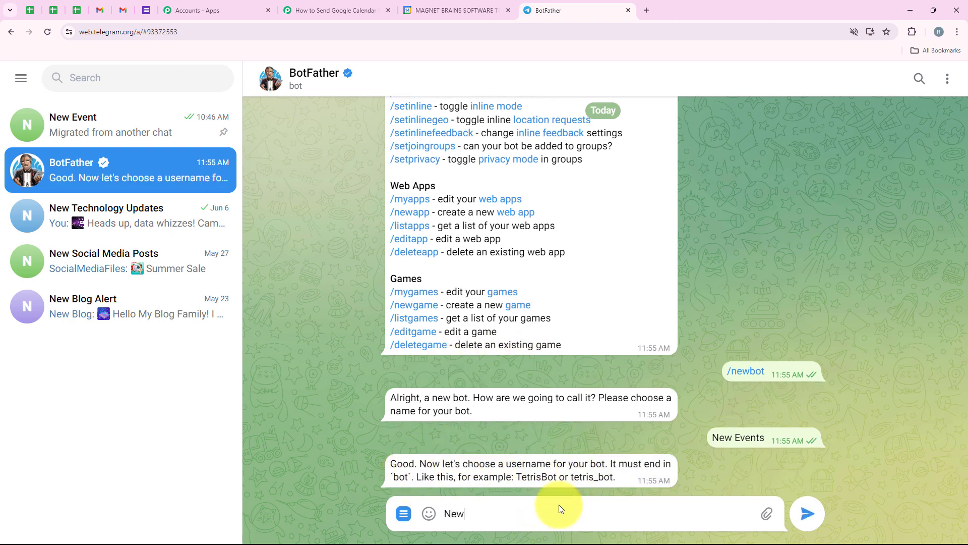
text(Eventpc_bot)
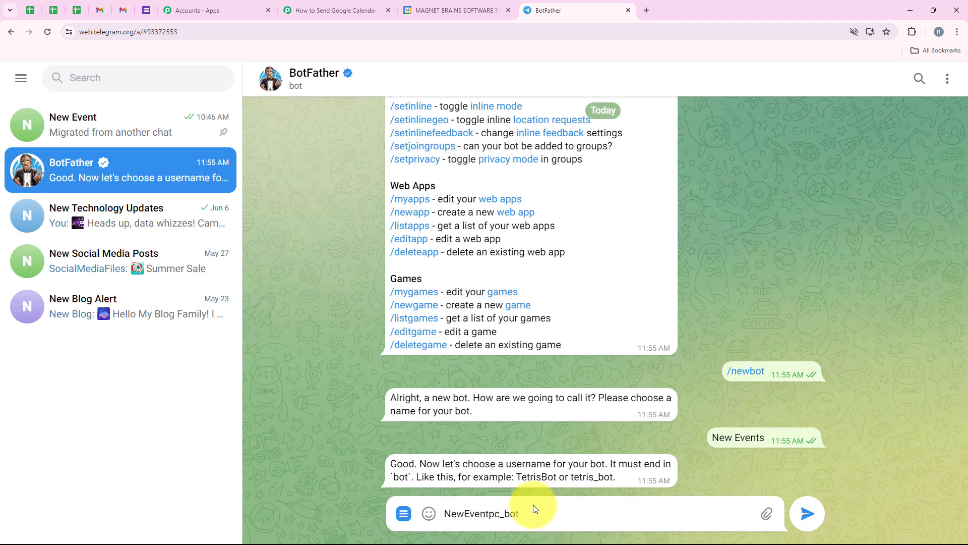
drag(503, 509, 522, 512)
click(555, 511)
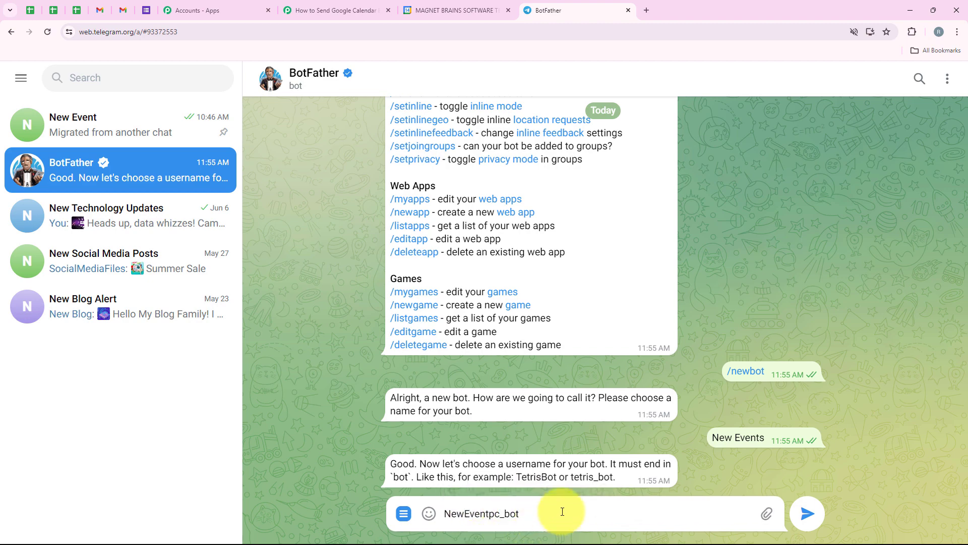
key(Return)
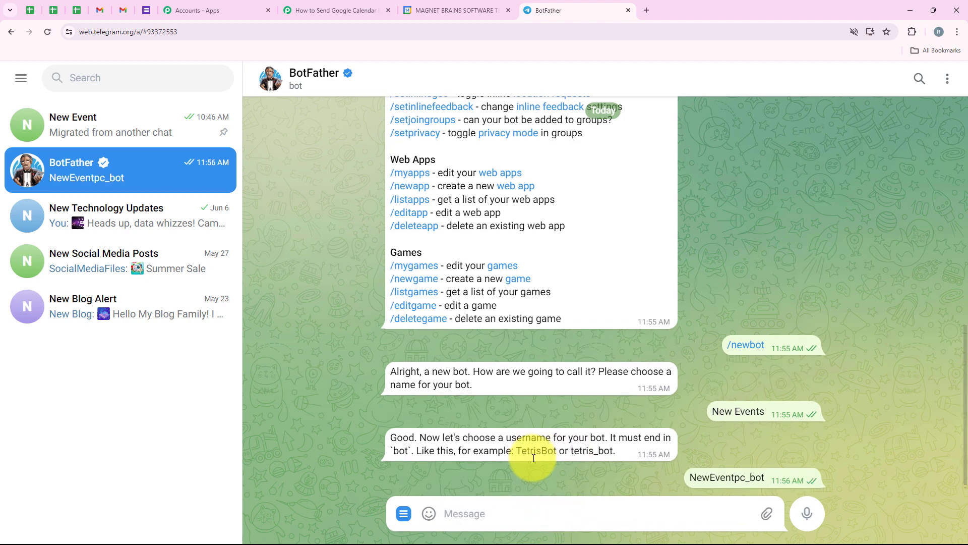
Copy the bot token from BotFather's message, paste it as the Token of the Pabbly Connect Telegram Bot connection, and save
click(450, 412)
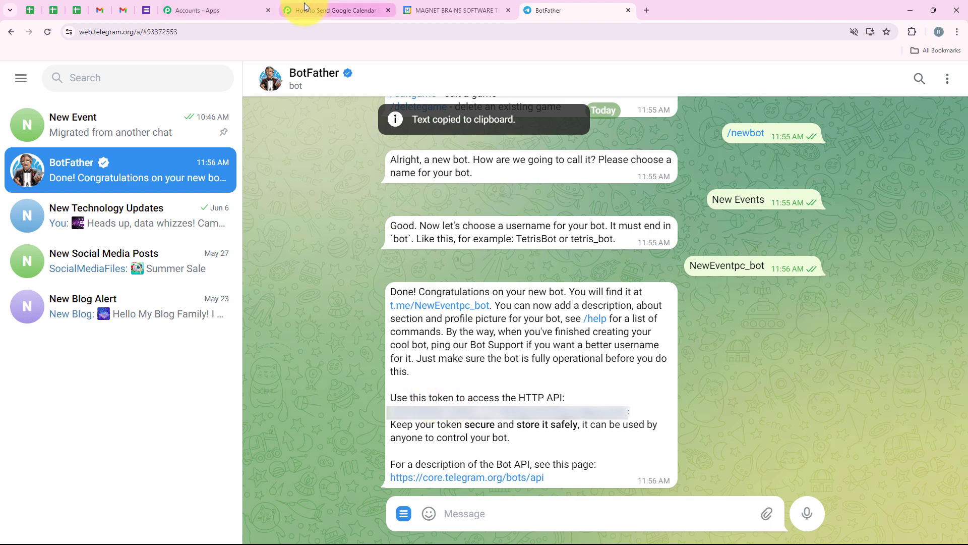
click(194, 132)
click(351, 5)
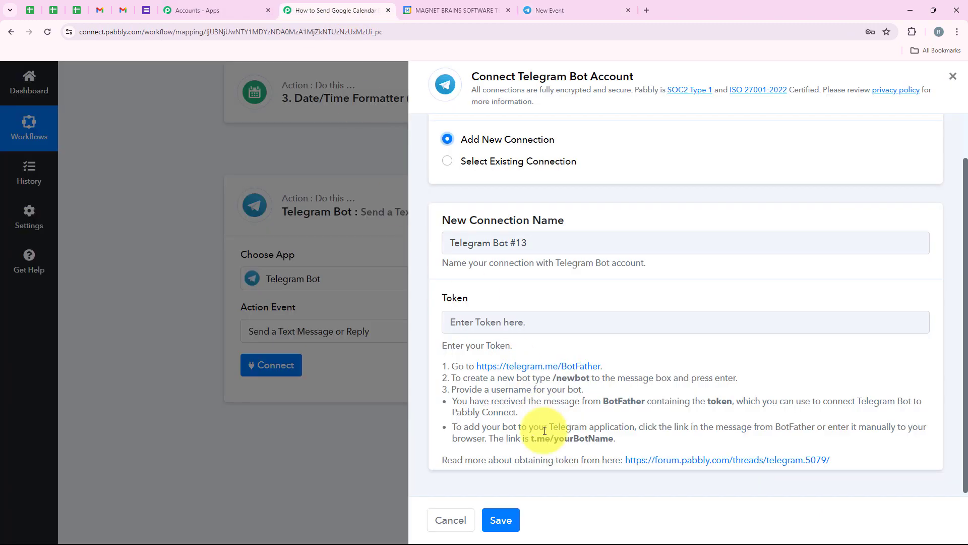
click(655, 322)
key(ctrl+v)
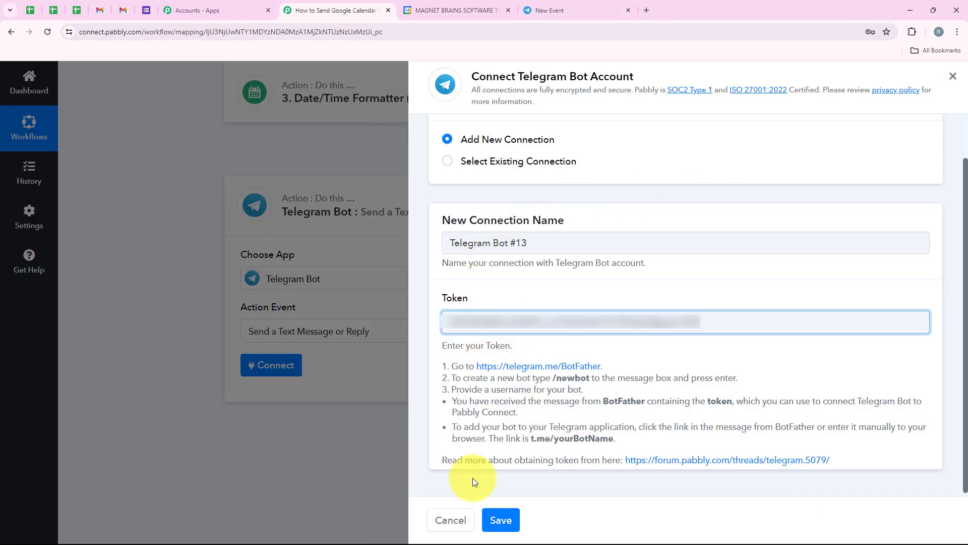
click(503, 519)
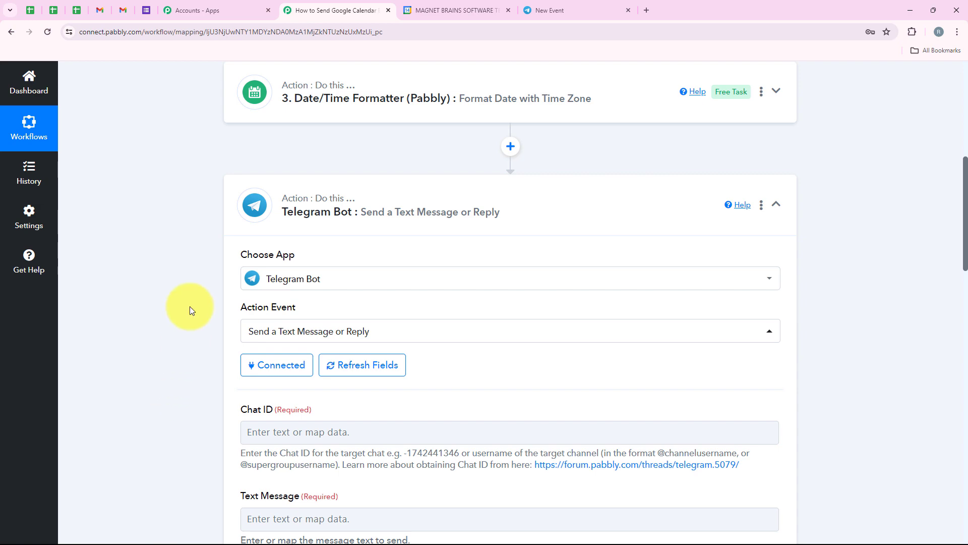
Copy the New Event group's ID from its Telegram web address and paste it into the Telegram Bot action's Chat ID
scroll(384, 459, up, 2)
scroll(383, 459, up, 2)
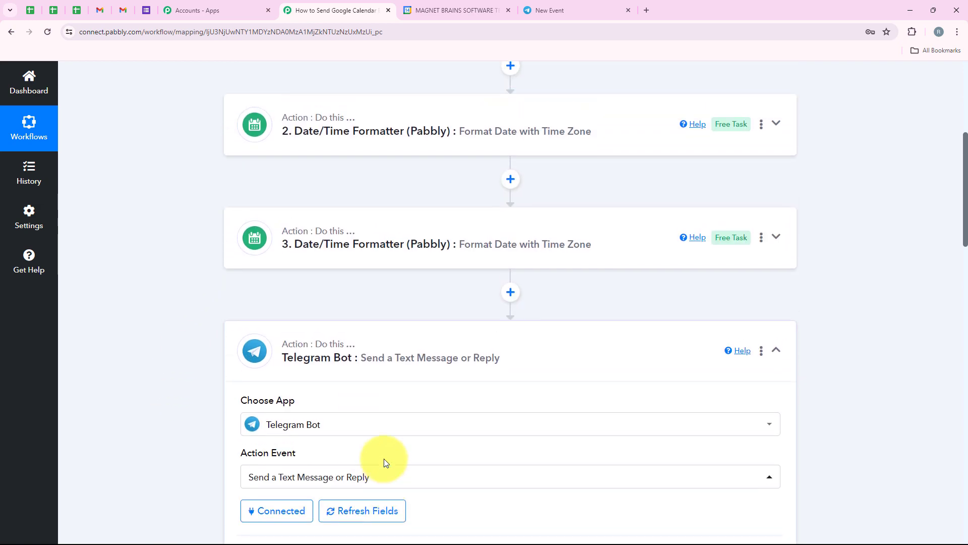
scroll(504, 403, down, 5)
scroll(506, 404, down, 1)
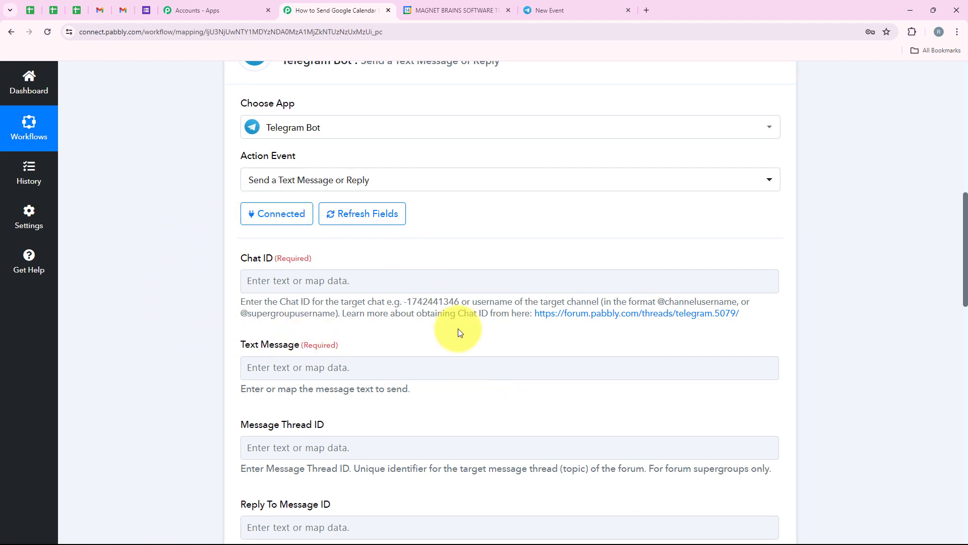
click(539, 7)
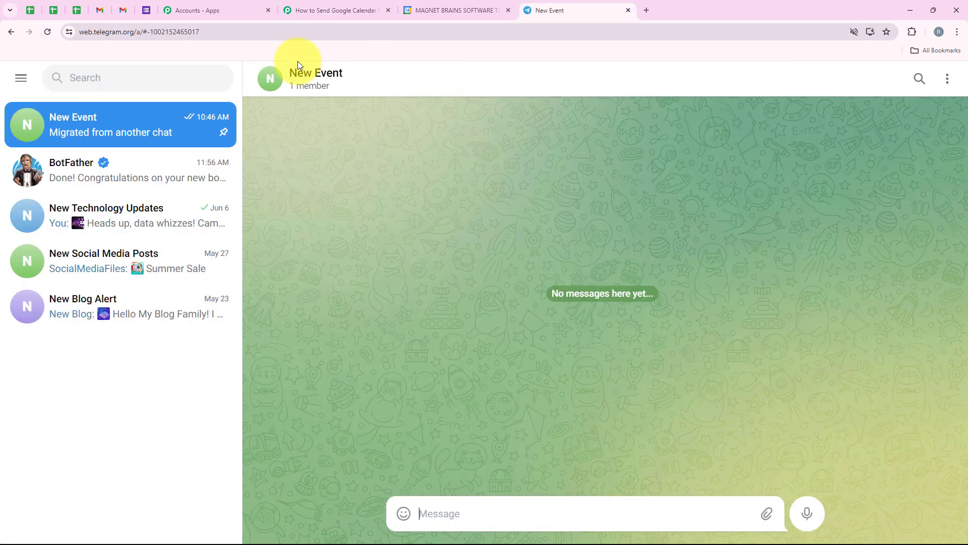
click(147, 32)
drag(222, 32, 166, 33)
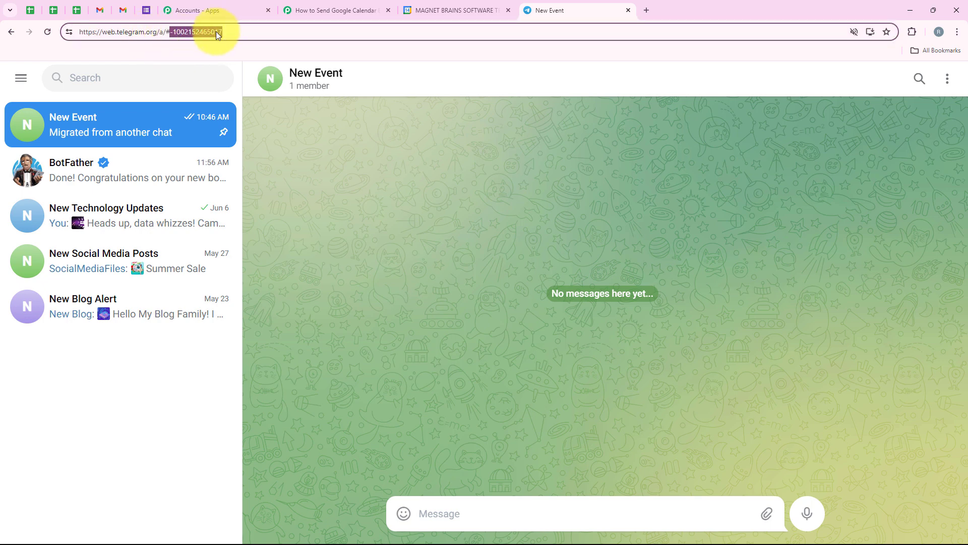
click(323, 10)
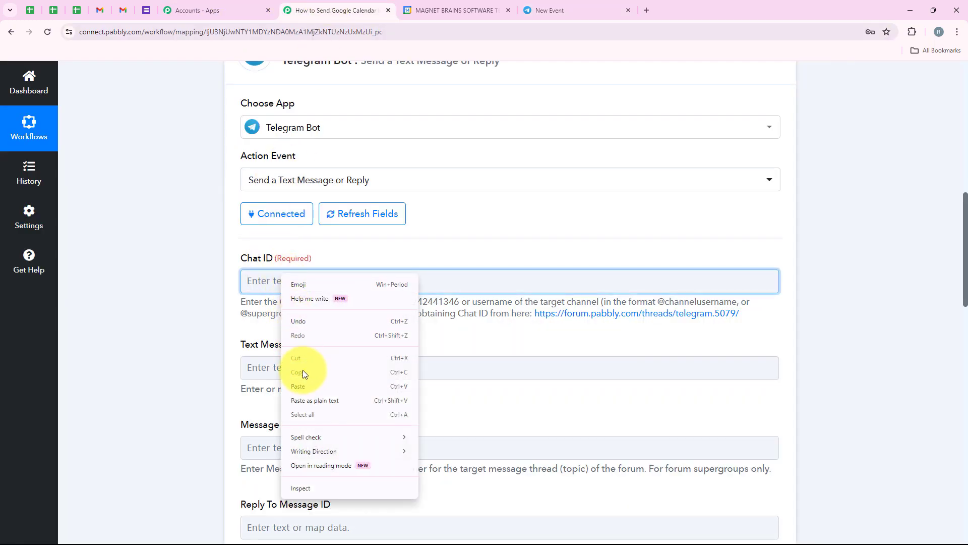
click(300, 386)
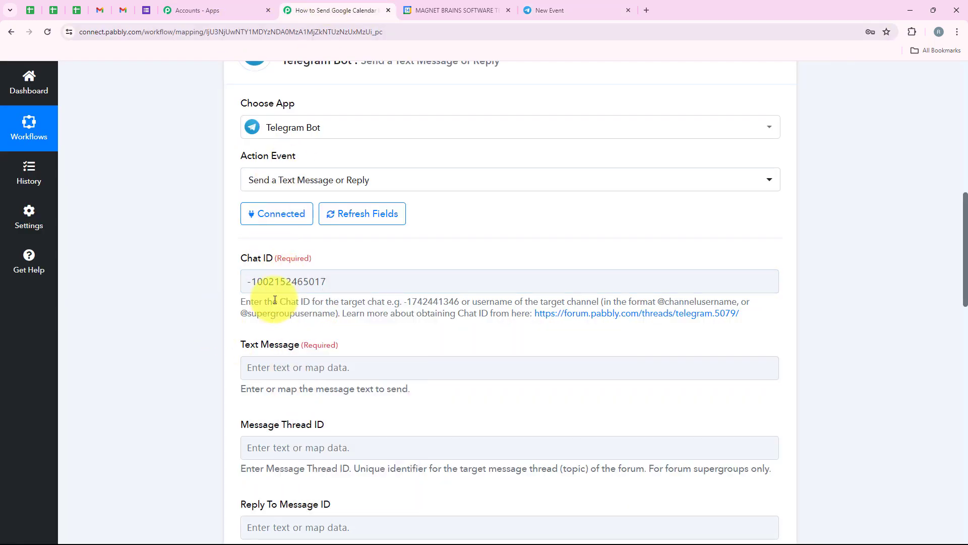
Check the Chat ID format hint, then return to Telegram and examine the ID in the New Event group's web address
drag(228, 303, 405, 304)
click(403, 305)
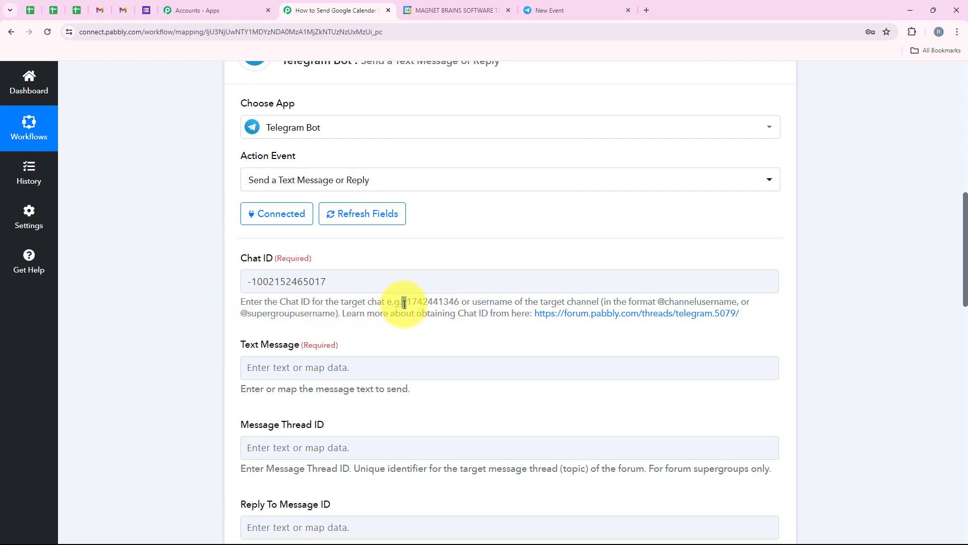
click(408, 344)
scroll(423, 256, down, 1)
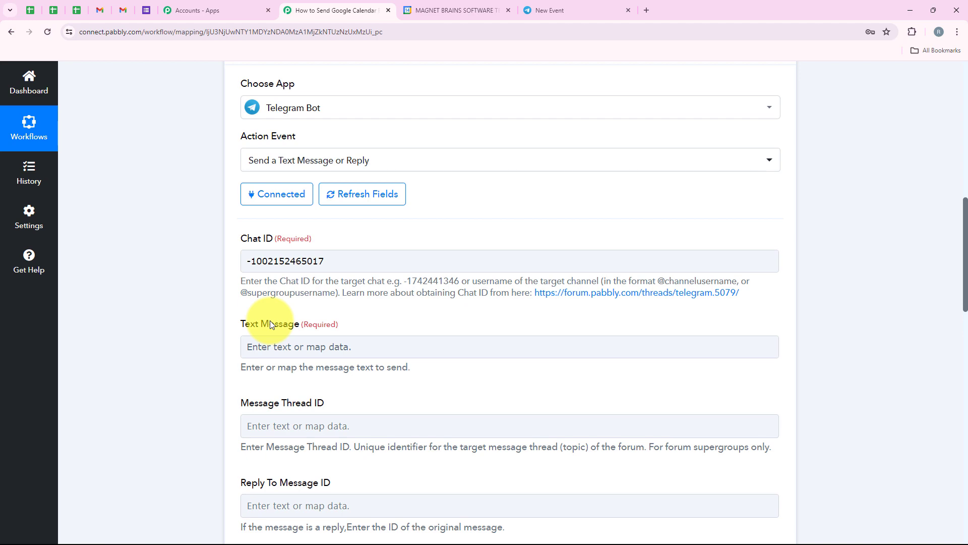
click(536, 9)
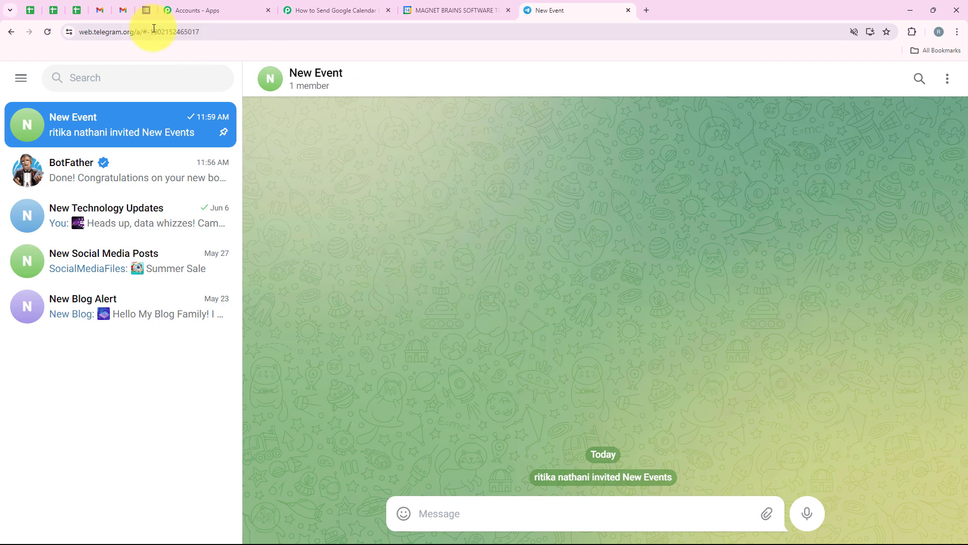
drag(147, 32, 226, 35)
click(325, 195)
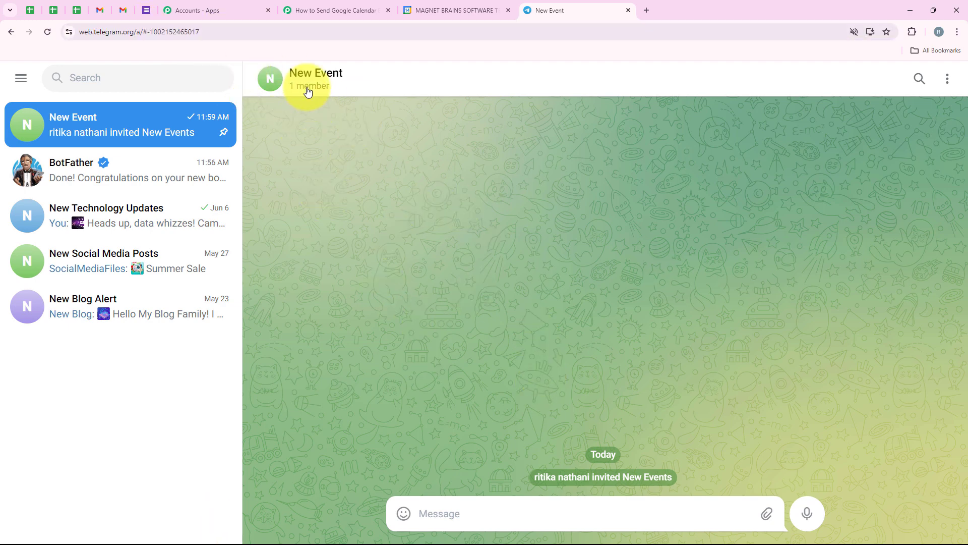
Open the New Event group's info and check its member list for the New Events bot and its admin role
click(329, 93)
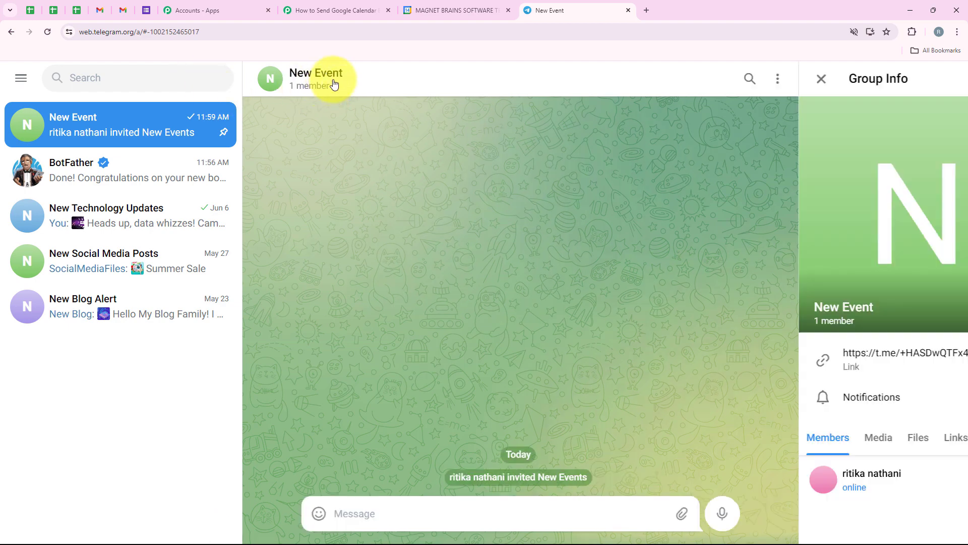
scroll(906, 330, down, 1)
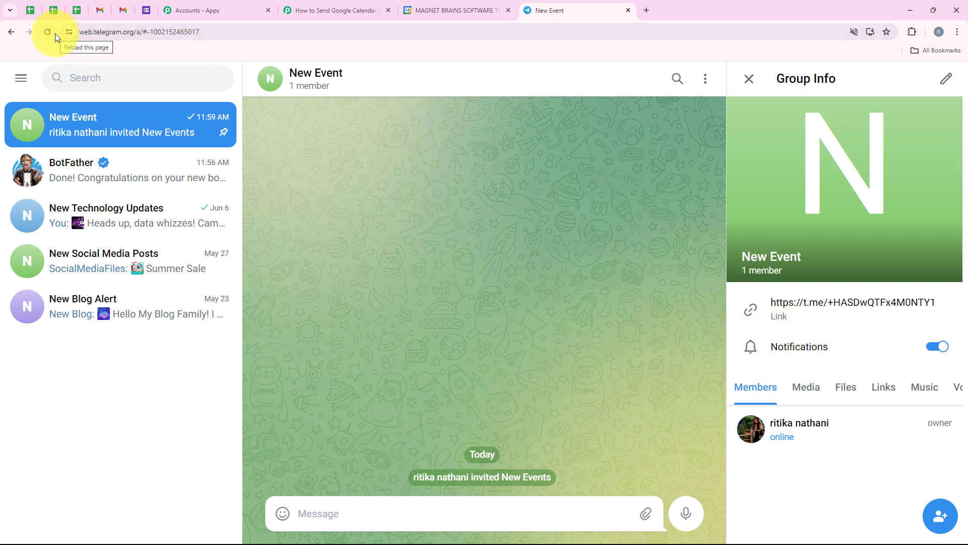
scroll(852, 327, up, 1)
scroll(852, 328, down, 3)
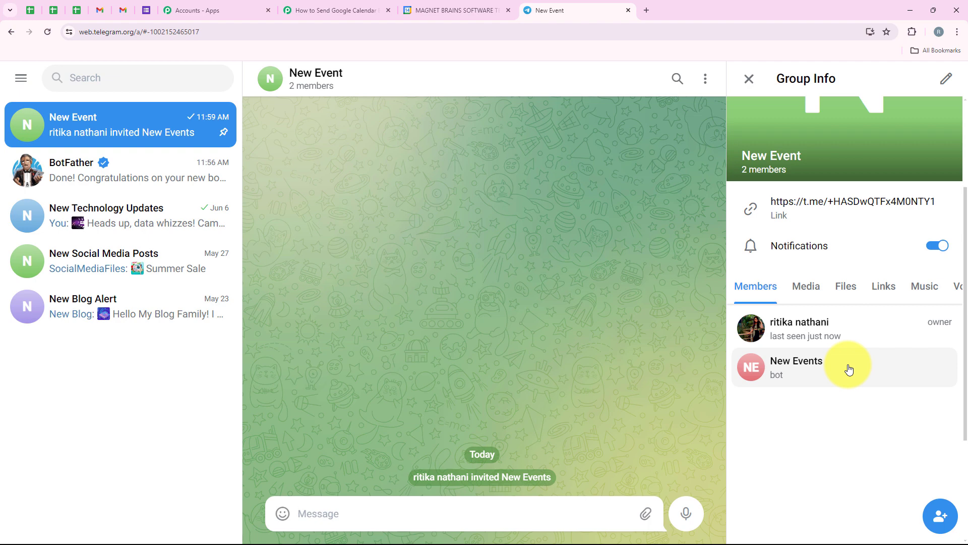
scroll(926, 316, down, 1)
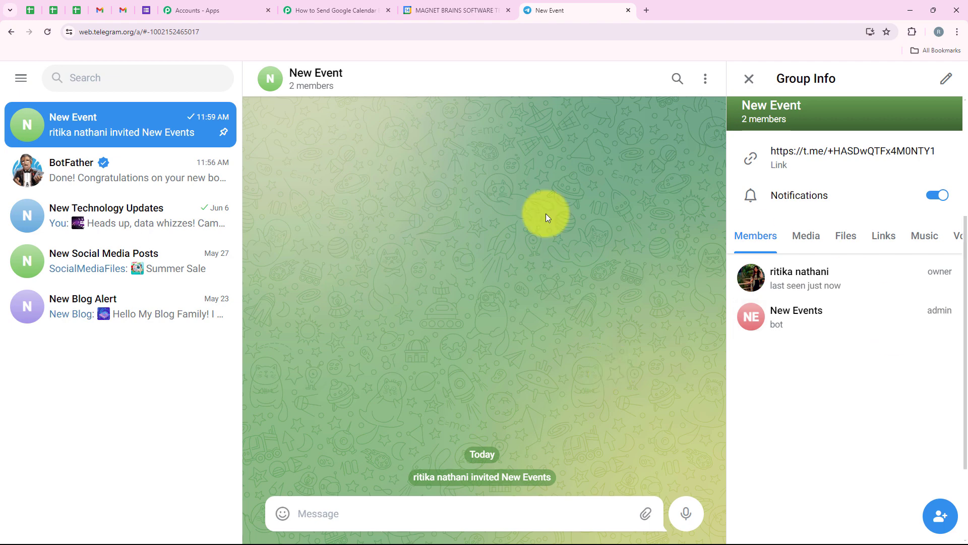
Return to Pabbly Connect and write the Text Message announcing a new Google Calendar event, with Titile, Start and End Date and Time lines below a blank line
click(310, 5)
scroll(340, 249, down, 2)
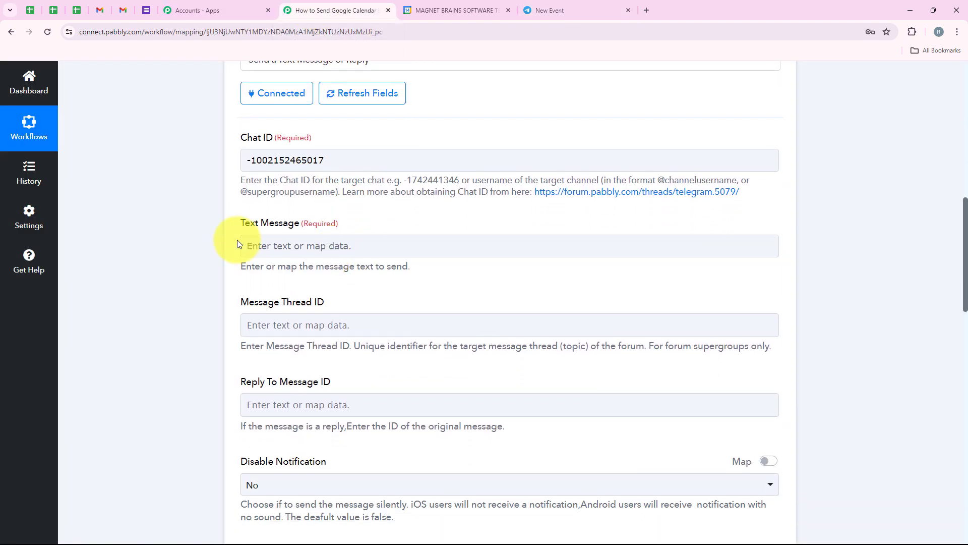
click(331, 245)
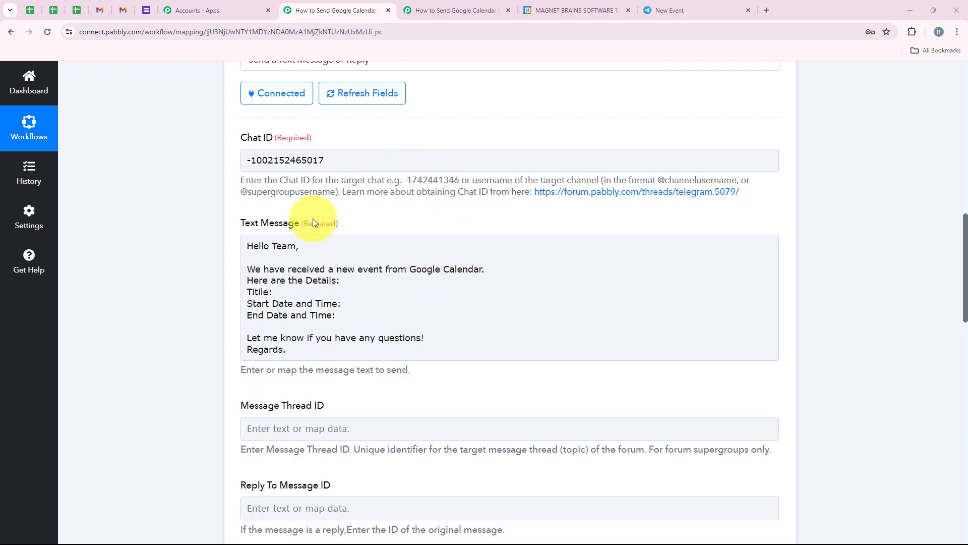
scroll(312, 219, down, 2)
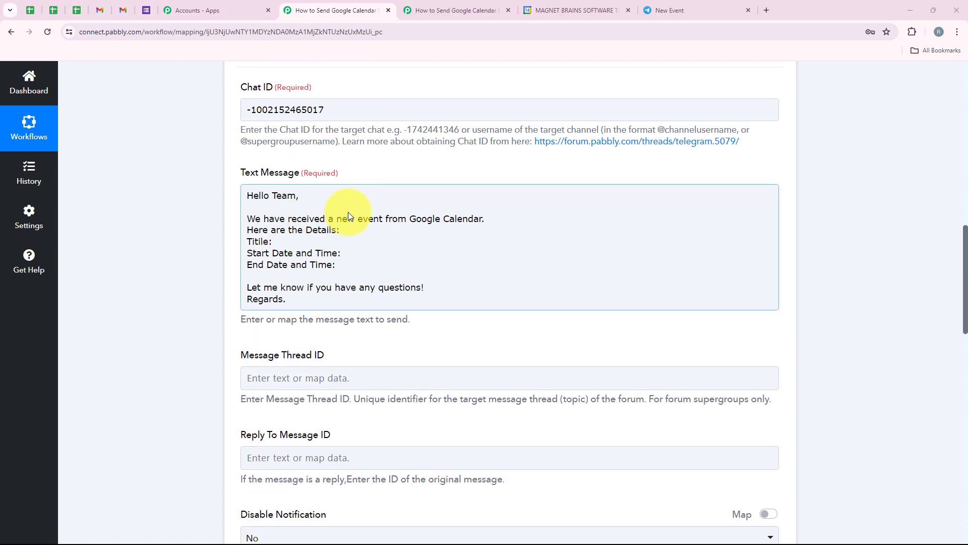
click(357, 238)
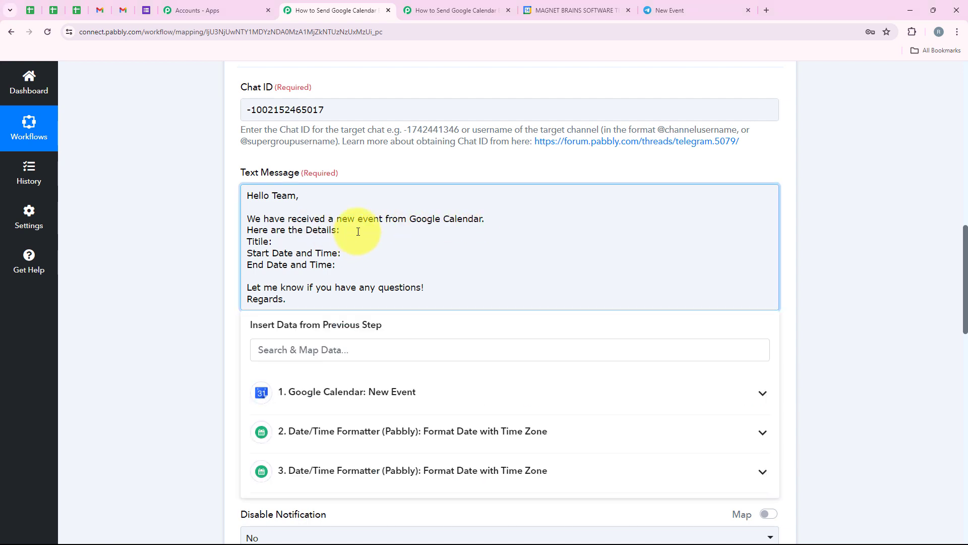
key(Return)
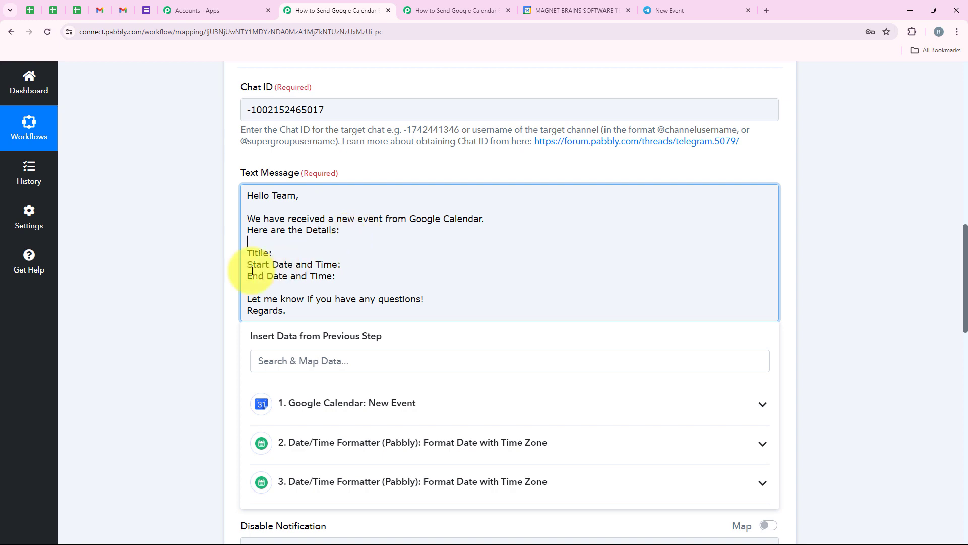
click(229, 271)
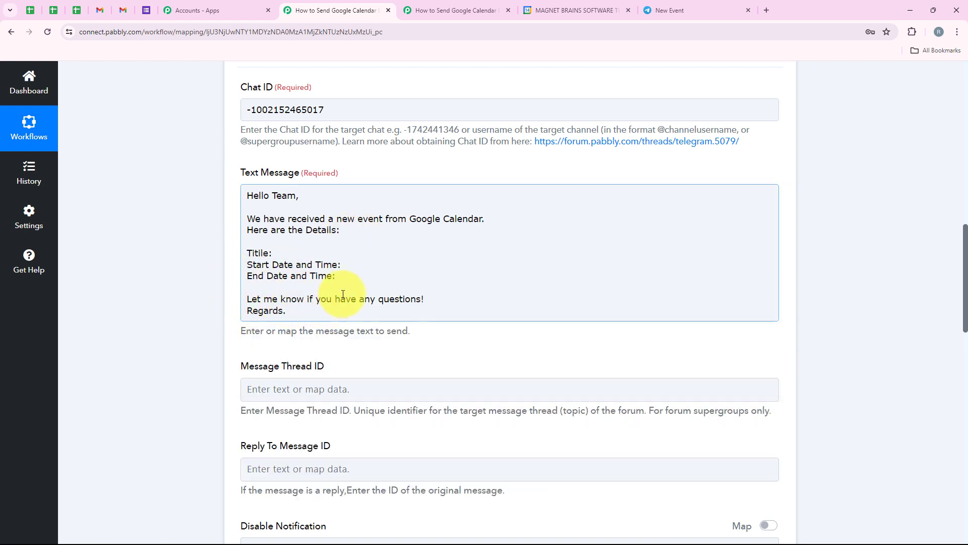
Map the Google Calendar event's Summary after the Titile label in the Text Message
click(280, 250)
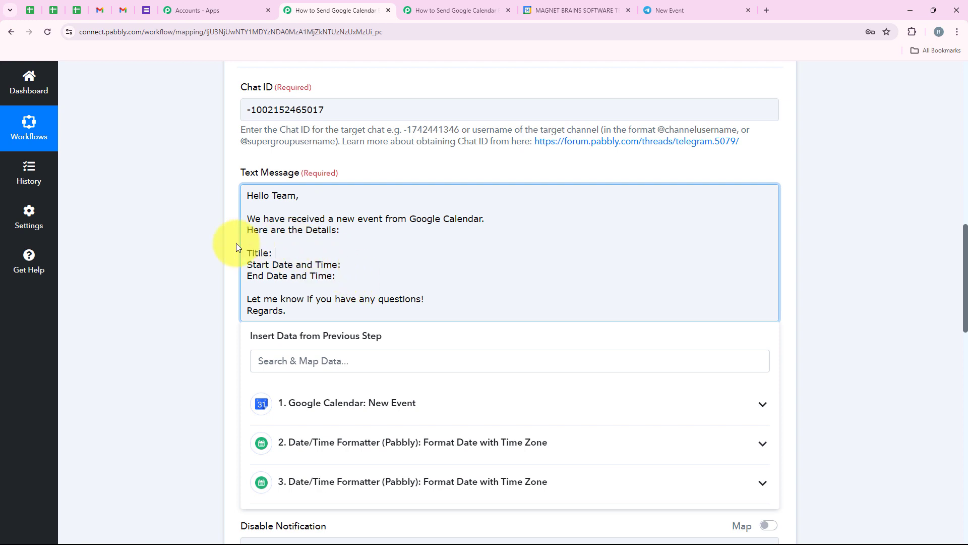
click(465, 251)
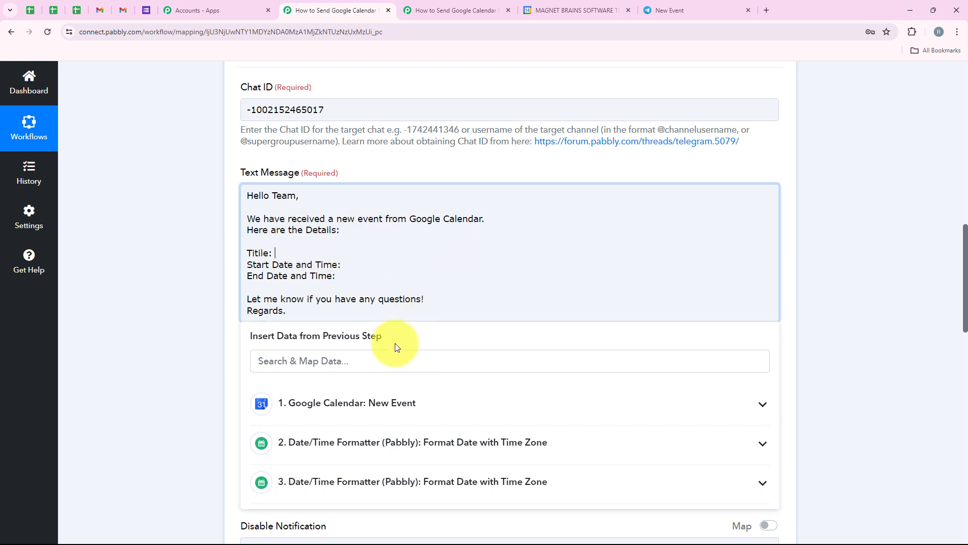
click(366, 402)
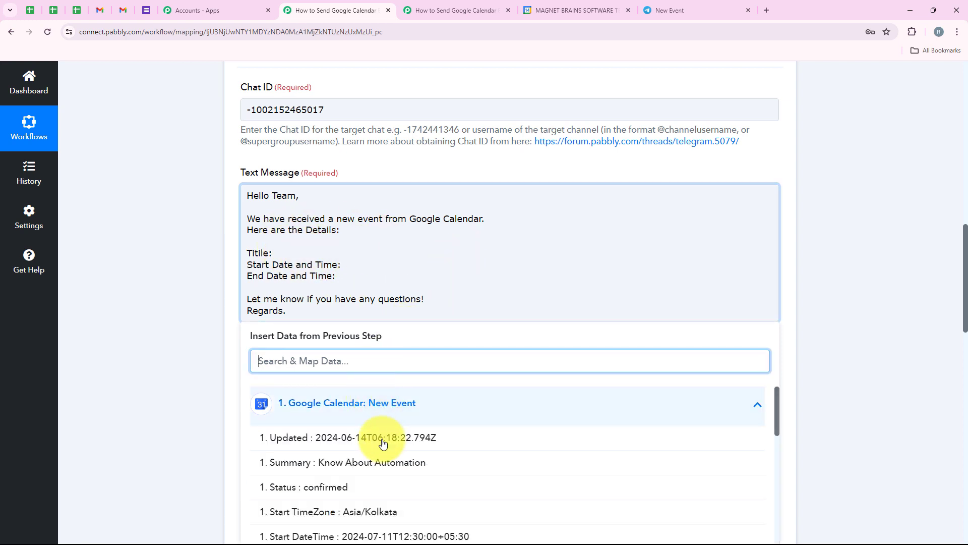
click(438, 471)
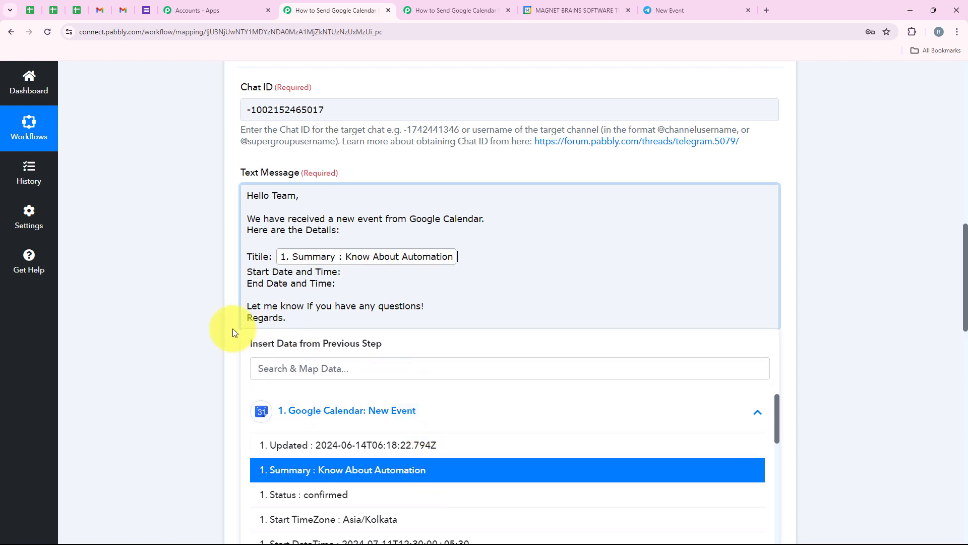
Map the Result of the first Date/Time Formatter (step 2) after the Start Date and Time label
click(405, 410)
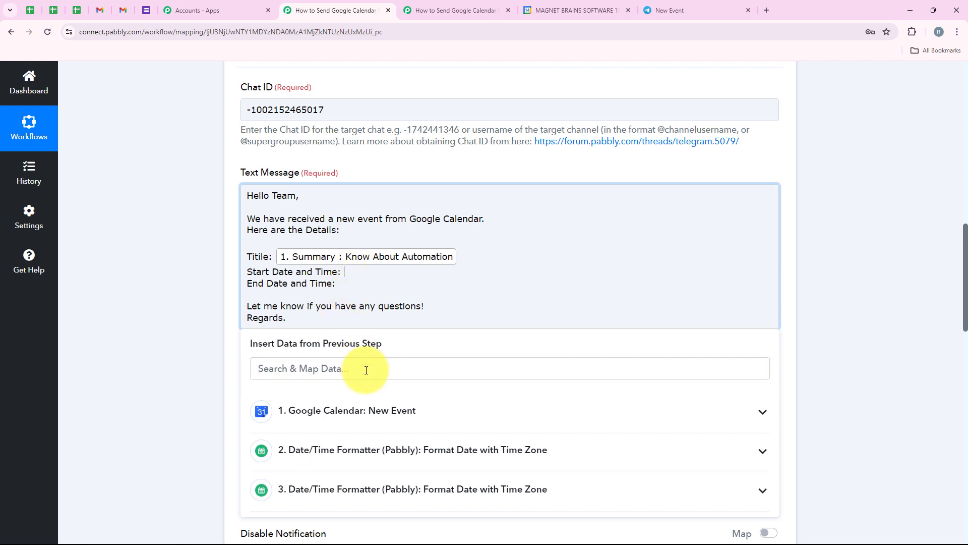
click(385, 449)
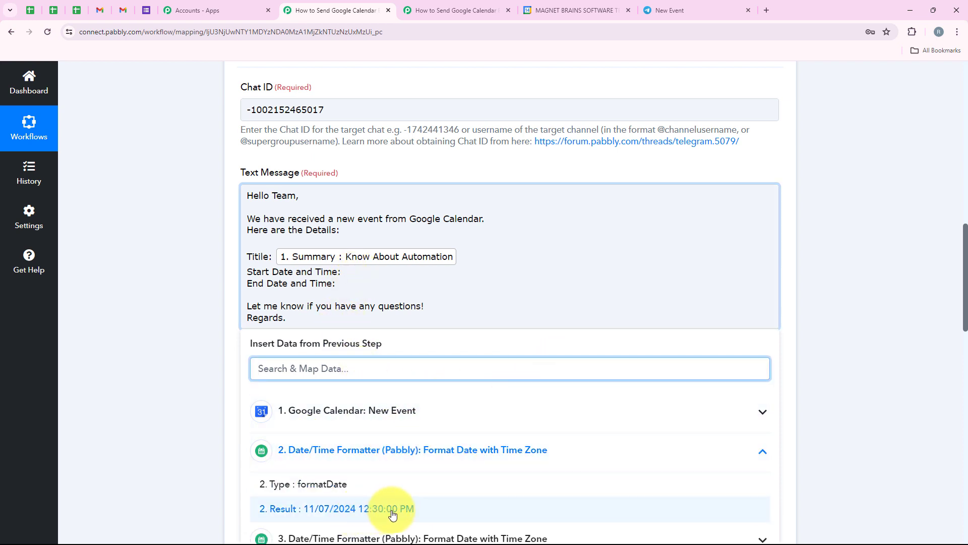
click(393, 510)
Map the Result of the second Date/Time Formatter (step 3) after the End Date and Time label and review the message
click(350, 298)
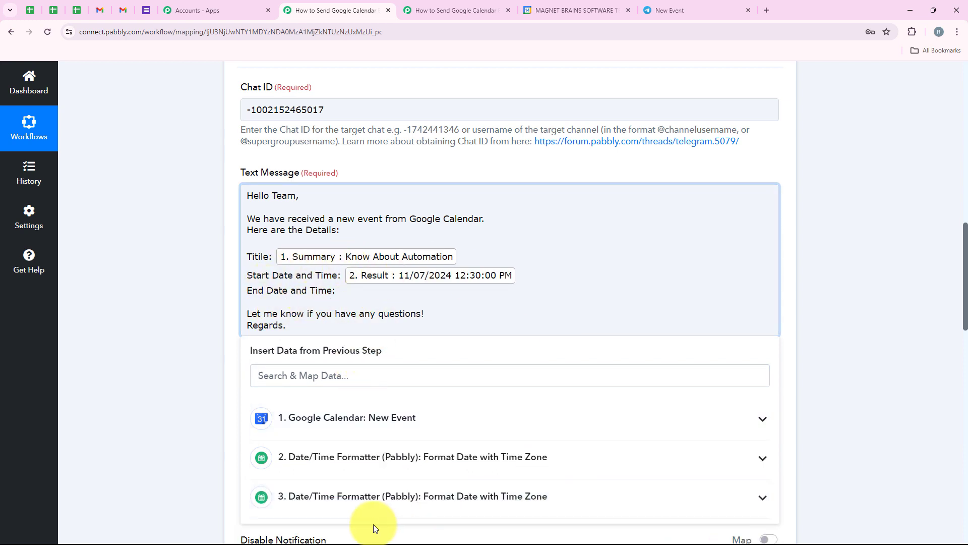
click(305, 498)
scroll(353, 459, down, 3)
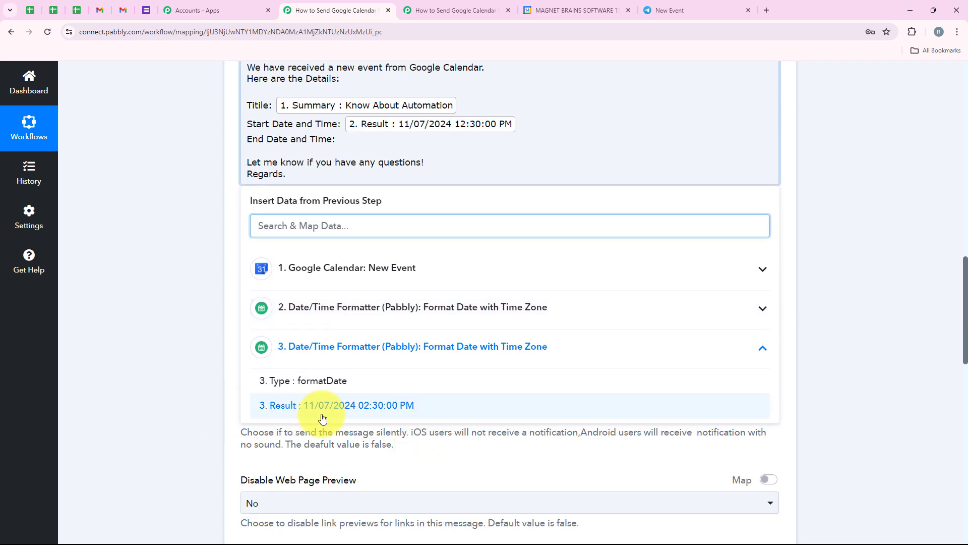
click(322, 414)
click(136, 191)
scroll(276, 339, up, 2)
scroll(276, 339, up, 1)
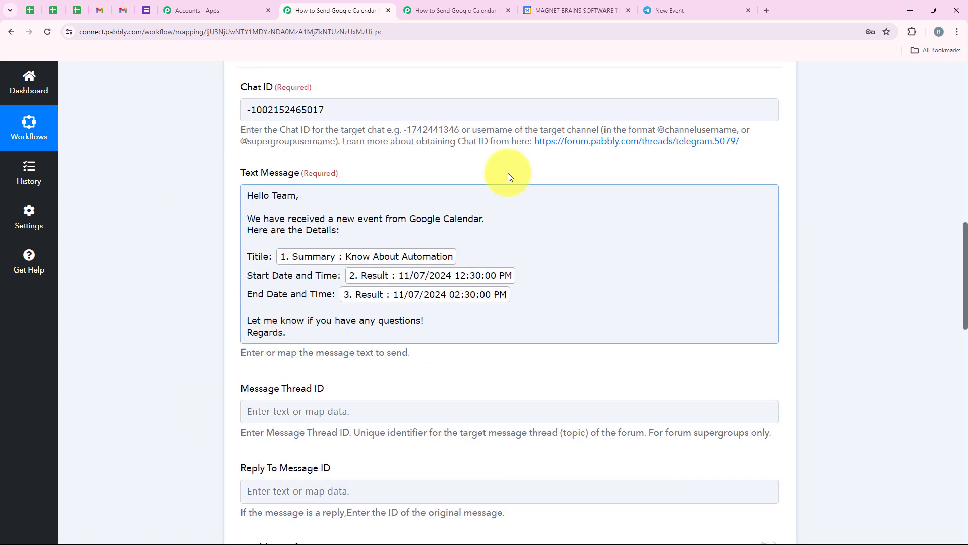
Review the optional message ID fields and the Disable Notification and Disable Web Page Preview settings of the Telegram Bot action
scroll(256, 357, down, 4)
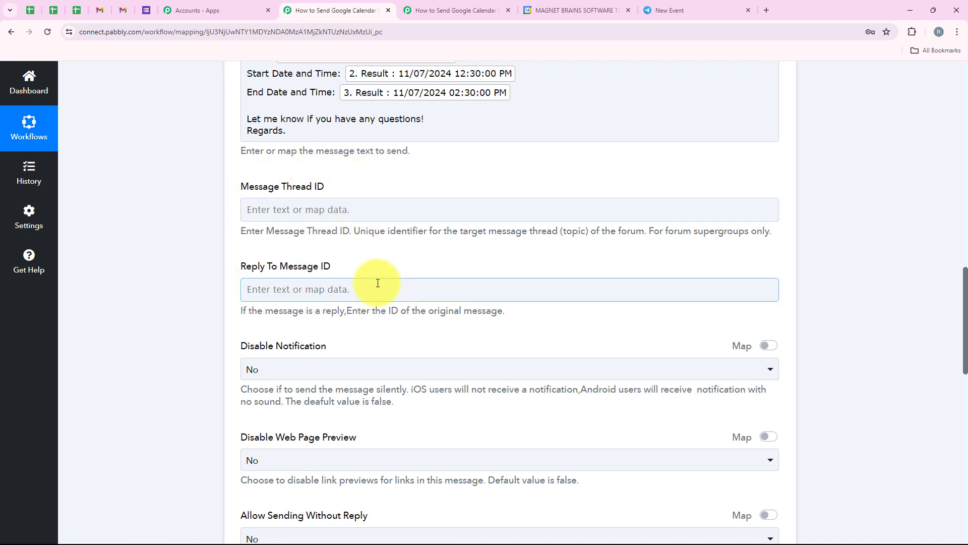
scroll(377, 283, down, 1)
scroll(377, 283, down, 3)
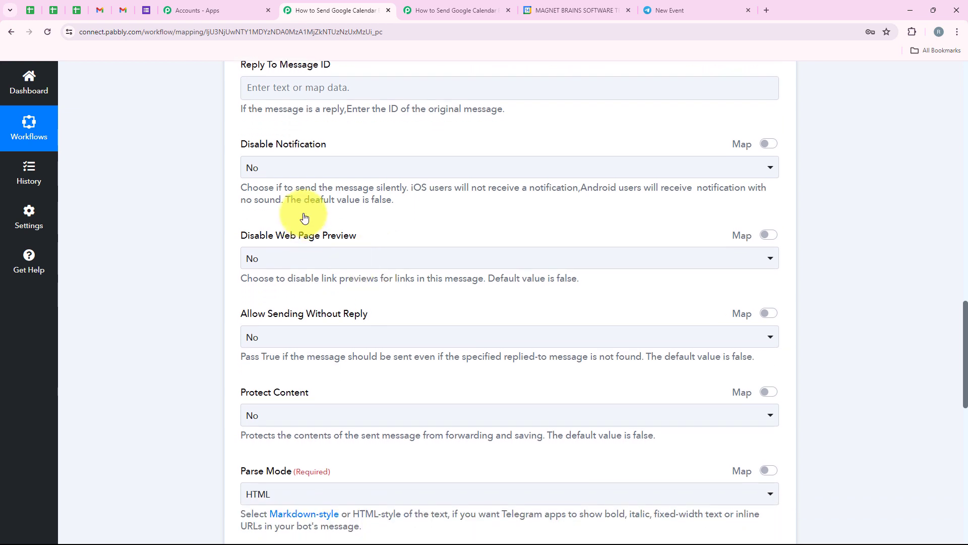
drag(236, 143, 331, 154)
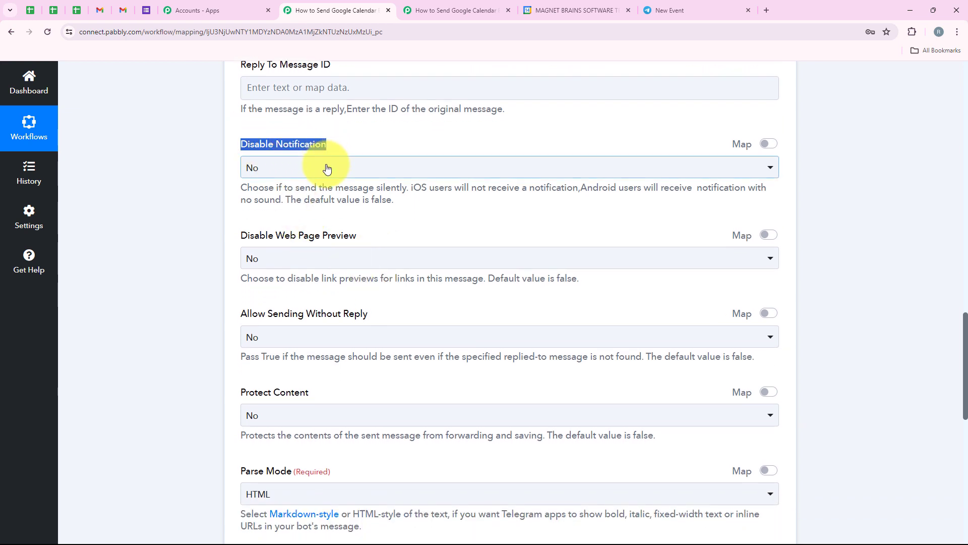
click(329, 167)
click(313, 169)
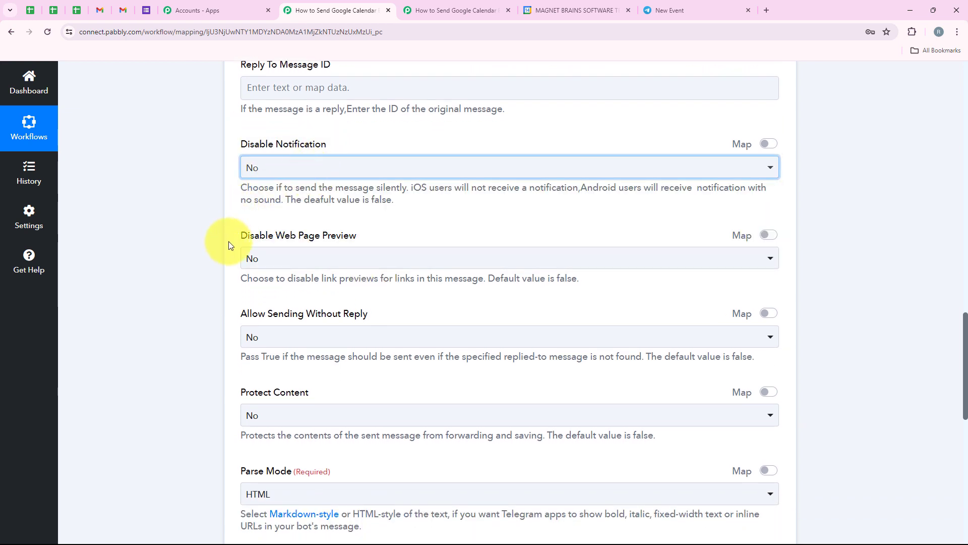
click(243, 245)
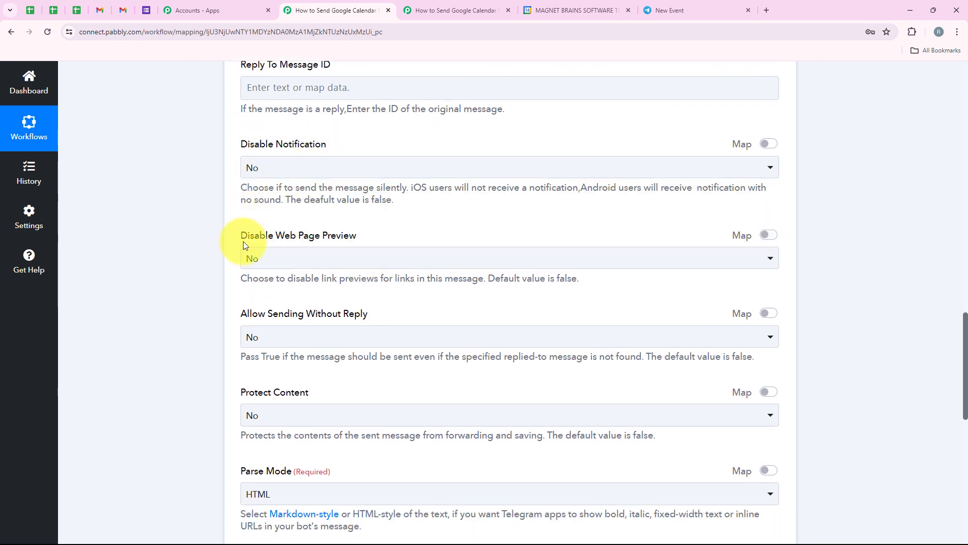
click(314, 263)
click(315, 263)
scroll(348, 263, down, 3)
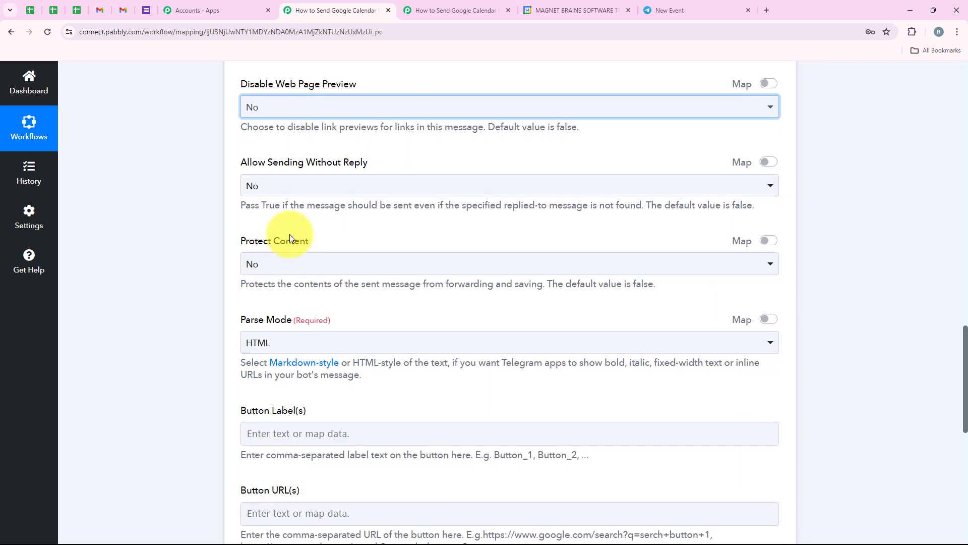
Examine the Allow Sending Without Reply, Protect Content and Parse Mode settings
click(398, 189)
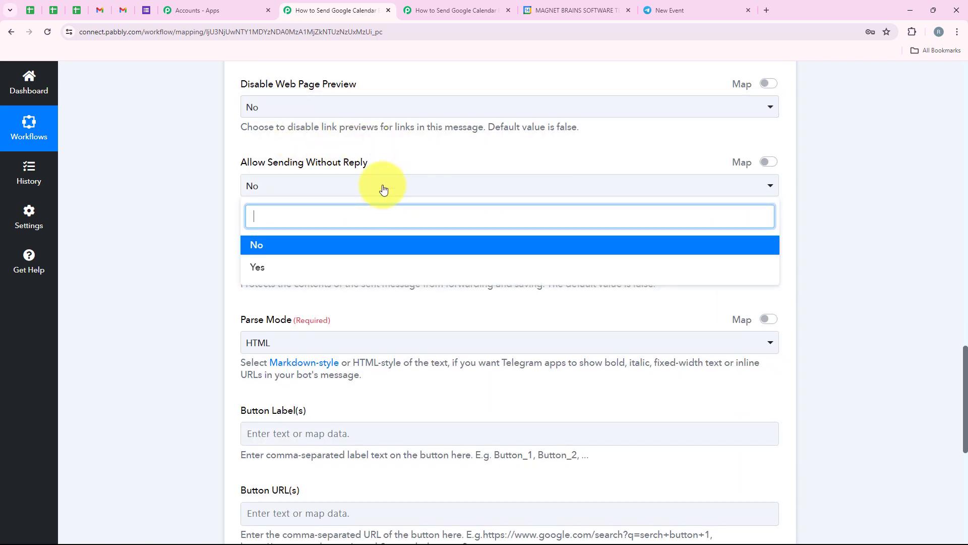
click(379, 190)
drag(217, 239, 367, 244)
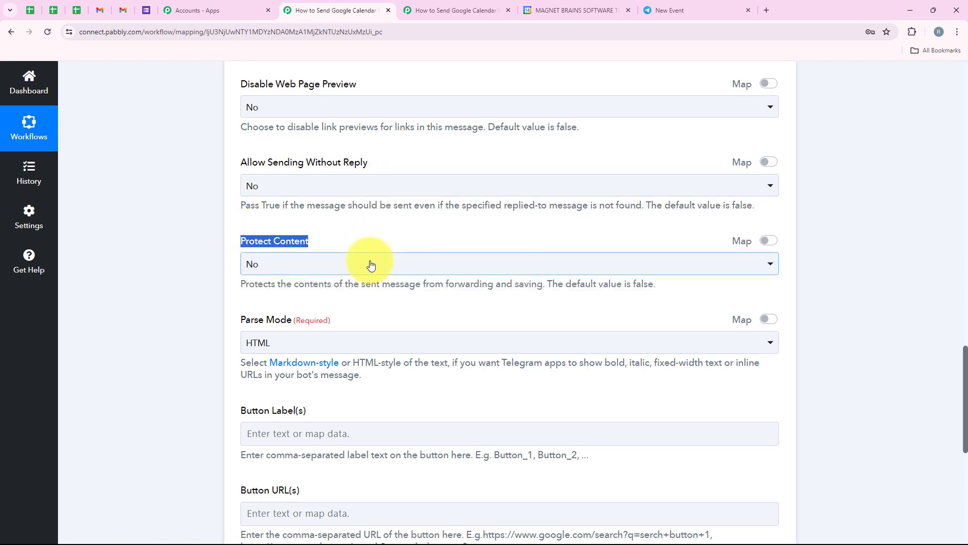
click(376, 266)
click(377, 267)
scroll(348, 282, down, 2)
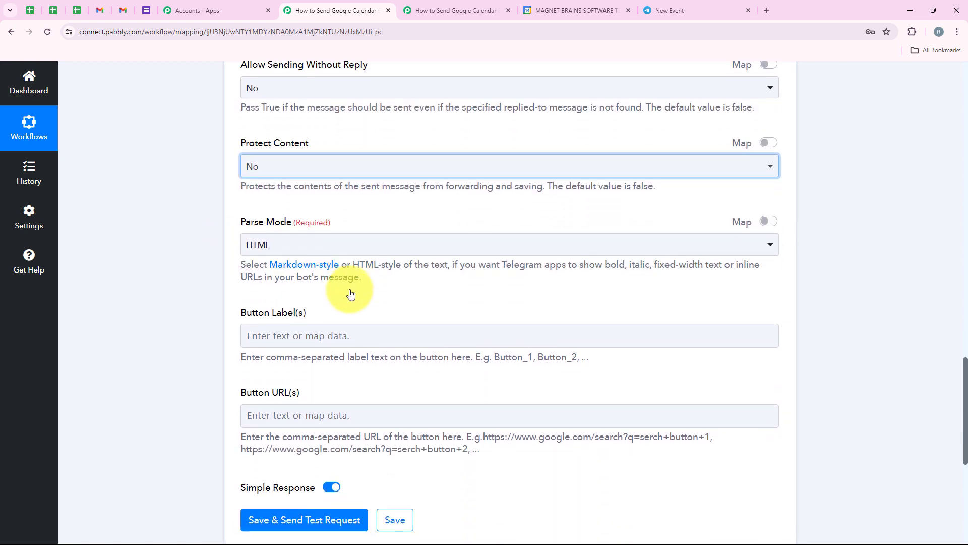
drag(238, 232, 289, 222)
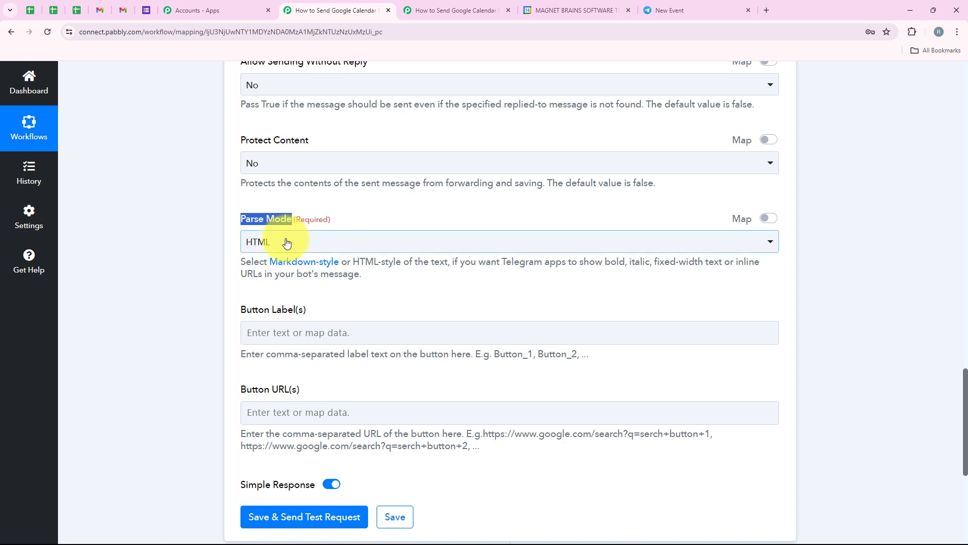
click(276, 242)
click(171, 272)
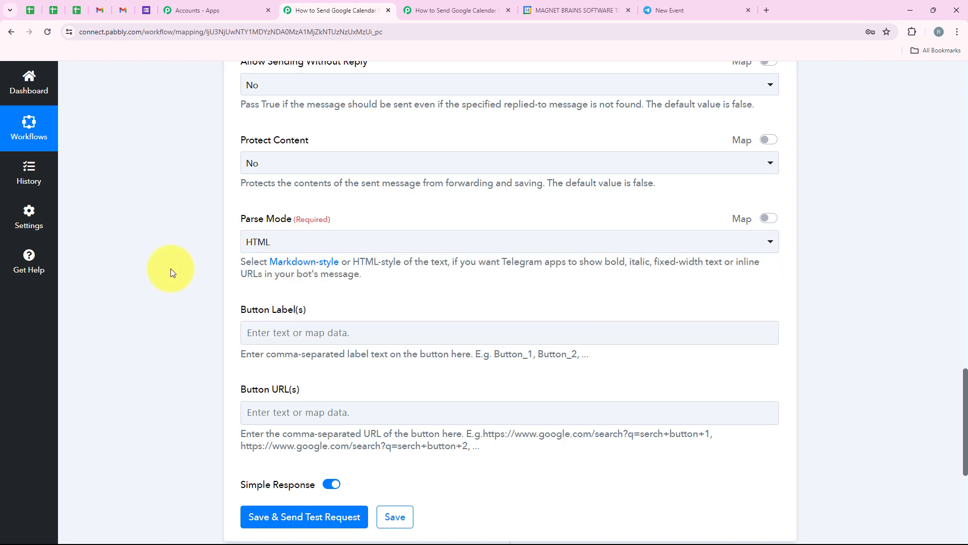
Save the Telegram Bot action with the button fields empty, send a test request, and review the response received
scroll(170, 272, down, 3)
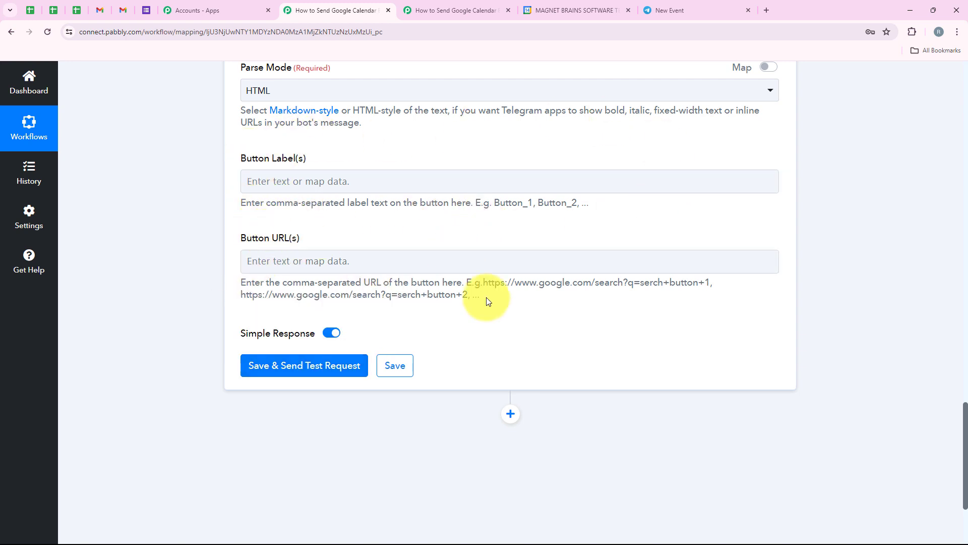
scroll(486, 299, up, 3)
scroll(487, 299, down, 4)
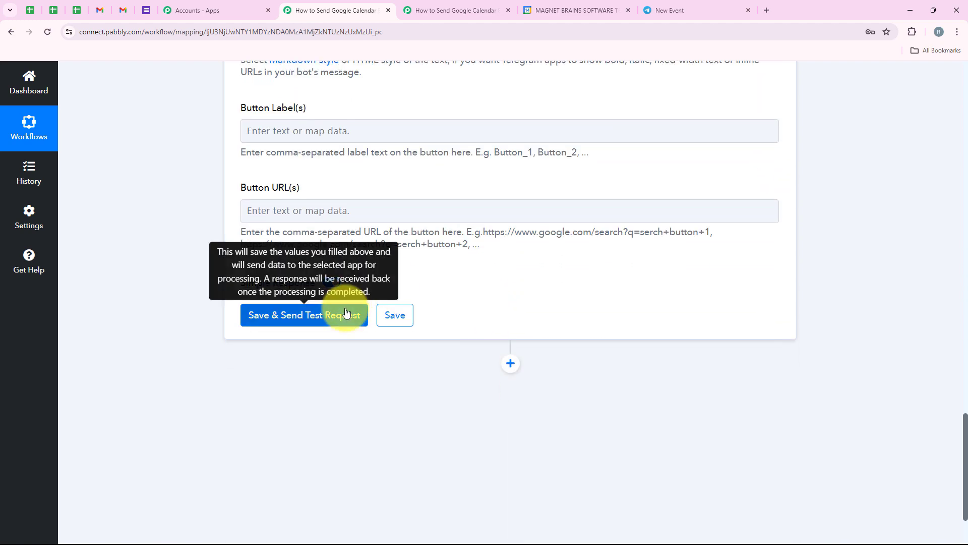
click(346, 314)
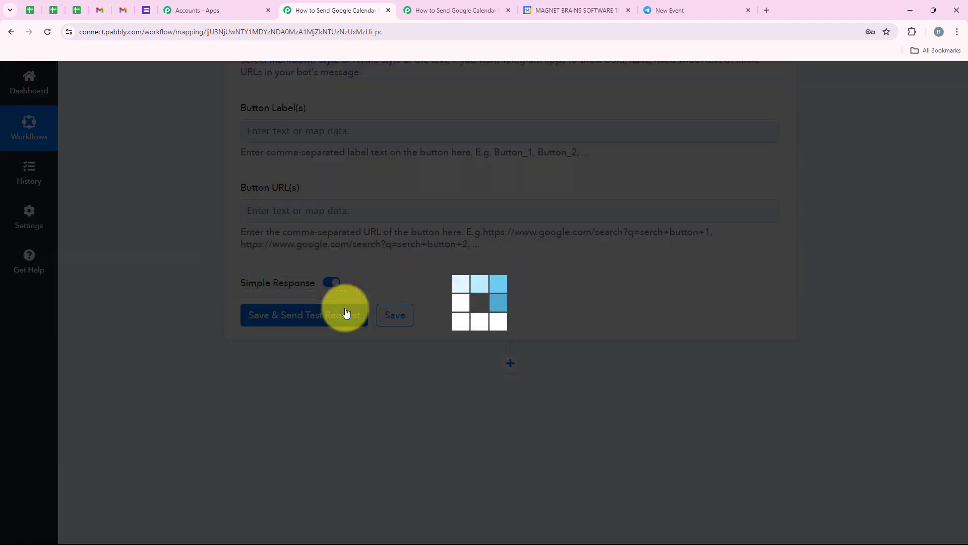
scroll(607, 335, down, 2)
scroll(606, 335, down, 1)
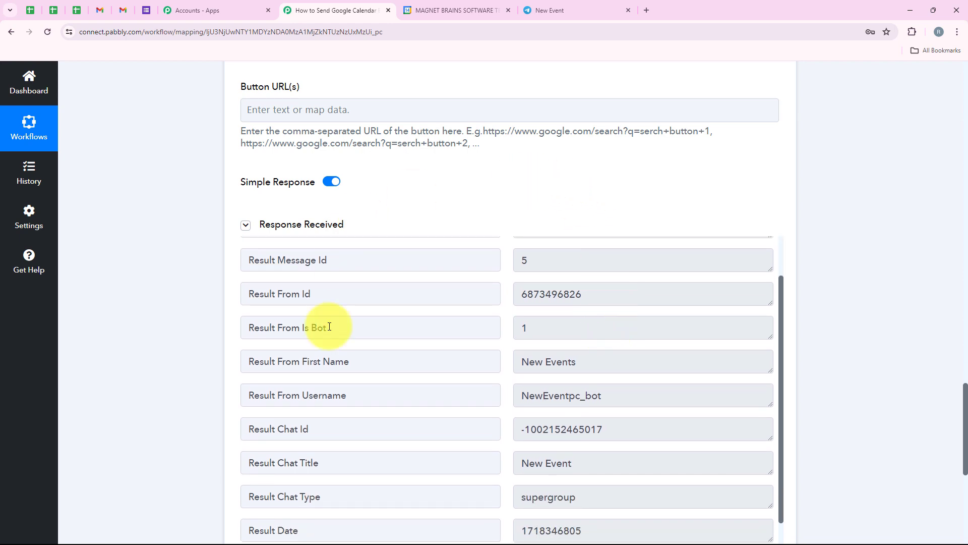
scroll(353, 355, up, 2)
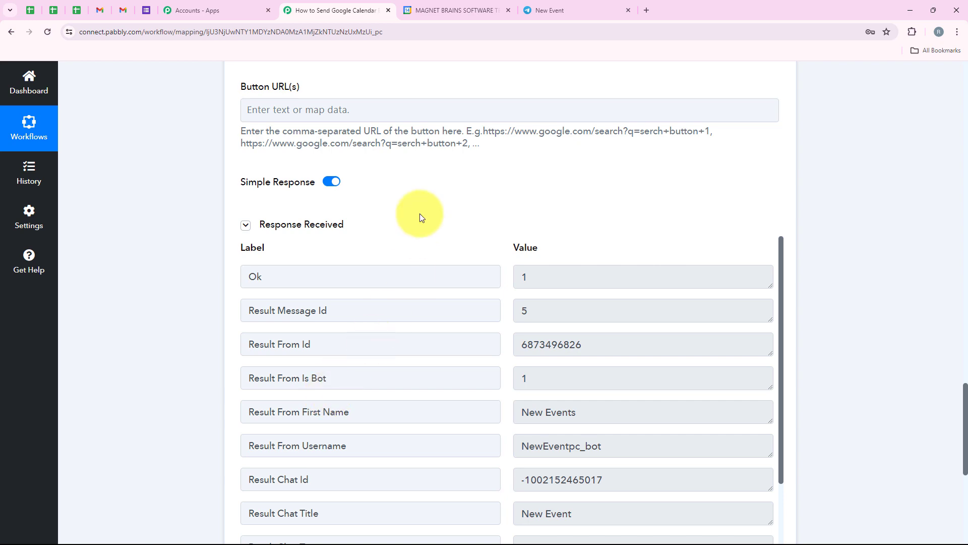
Switch to Telegram and read the test message the bot posted in the New Event group
click(581, 2)
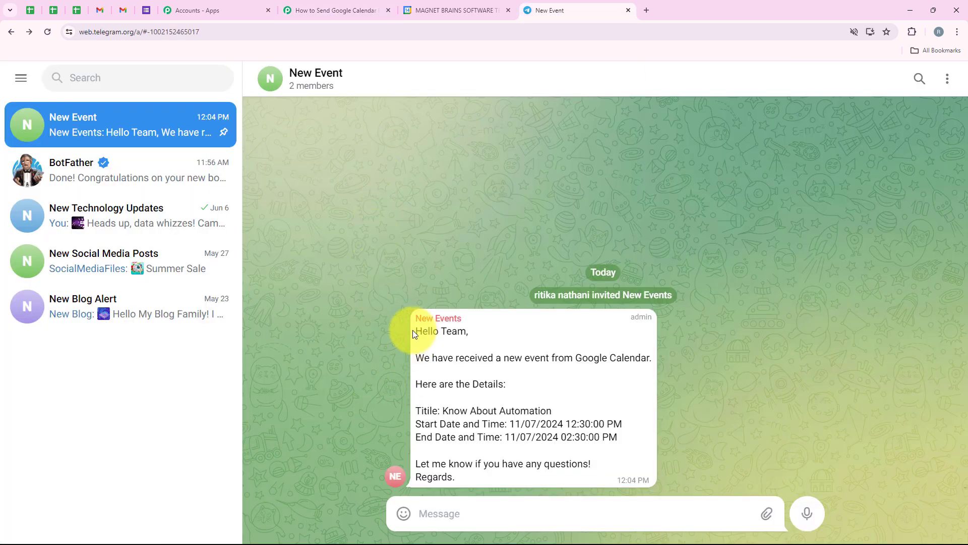
drag(412, 331, 473, 331)
click(490, 353)
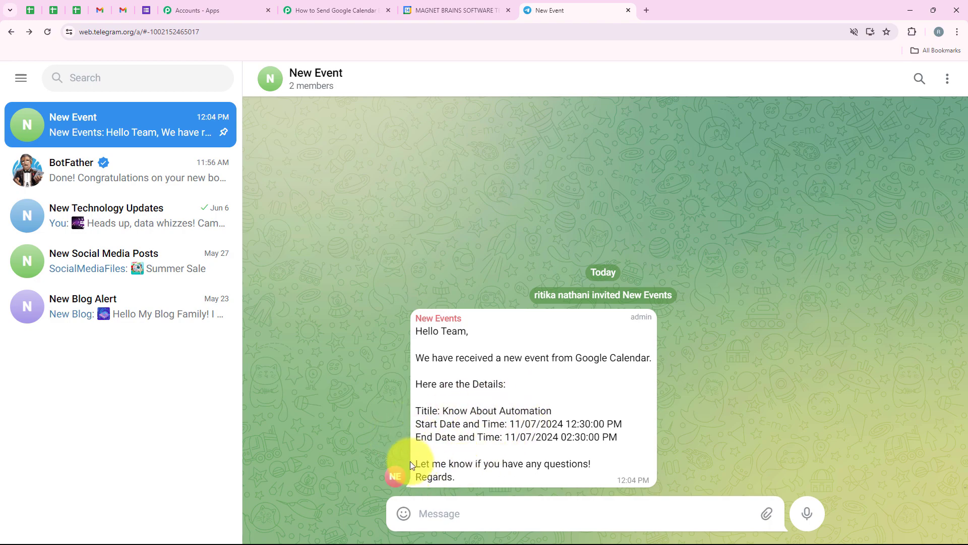
drag(410, 464, 572, 460)
click(572, 460)
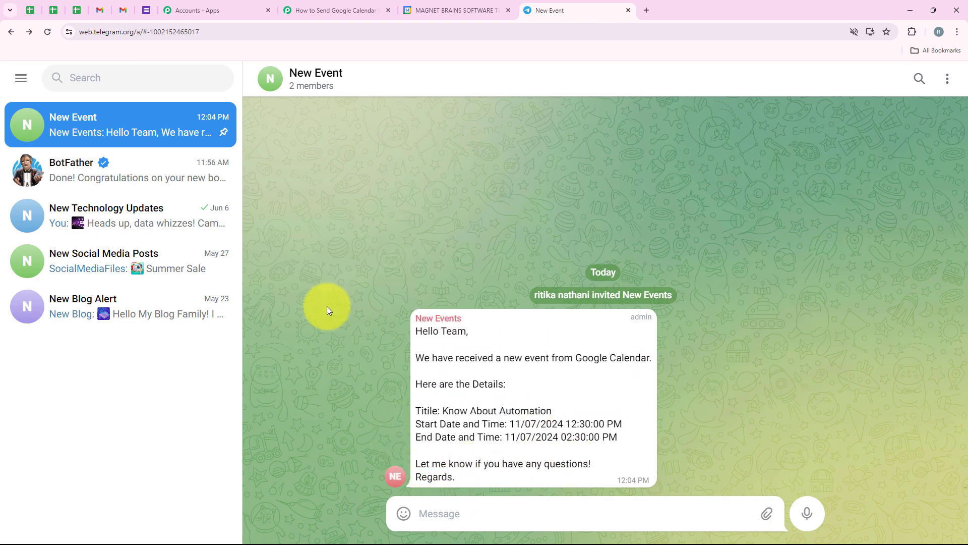
Return to the Pabbly Connect workflow and look over its Google Calendar trigger and action steps
click(332, 10)
scroll(193, 214, up, 15)
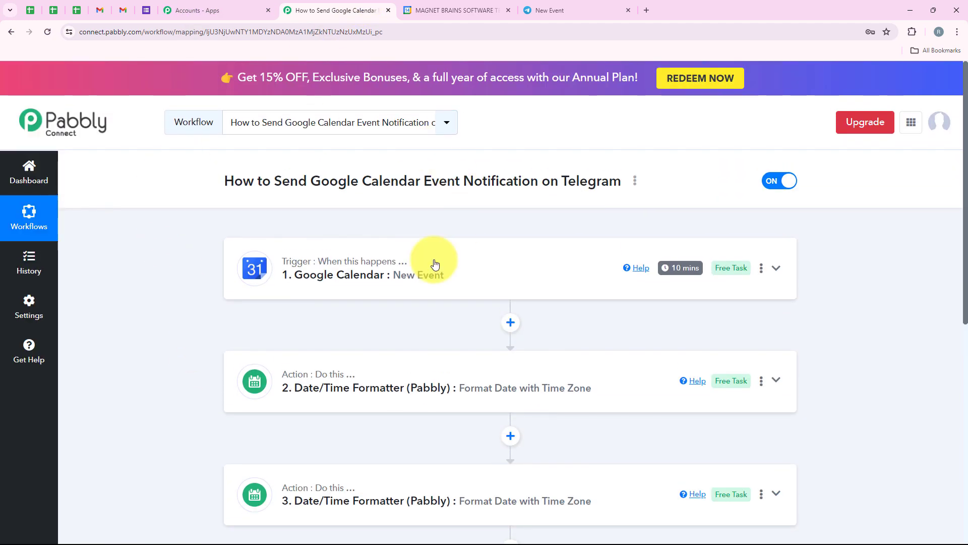
scroll(319, 342, down, 5)
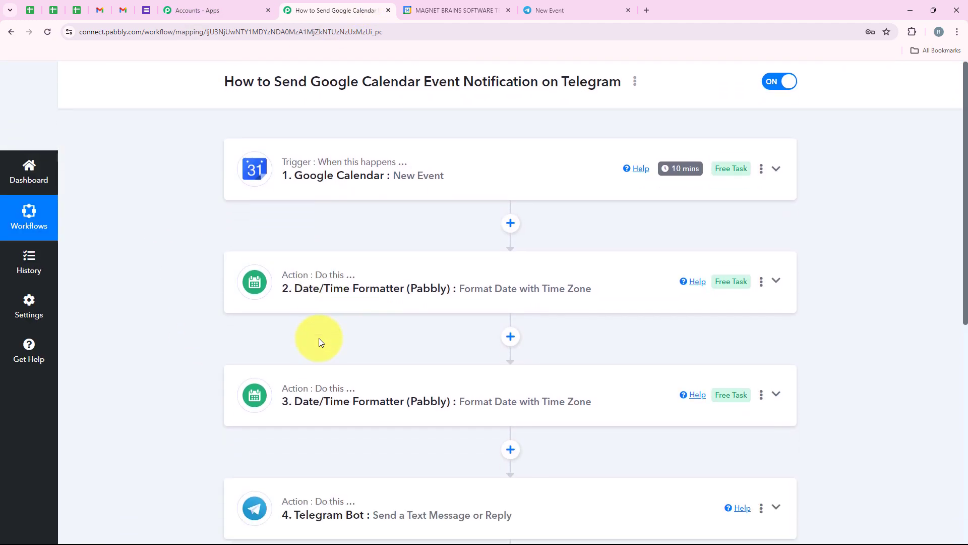
scroll(353, 337, up, 2)
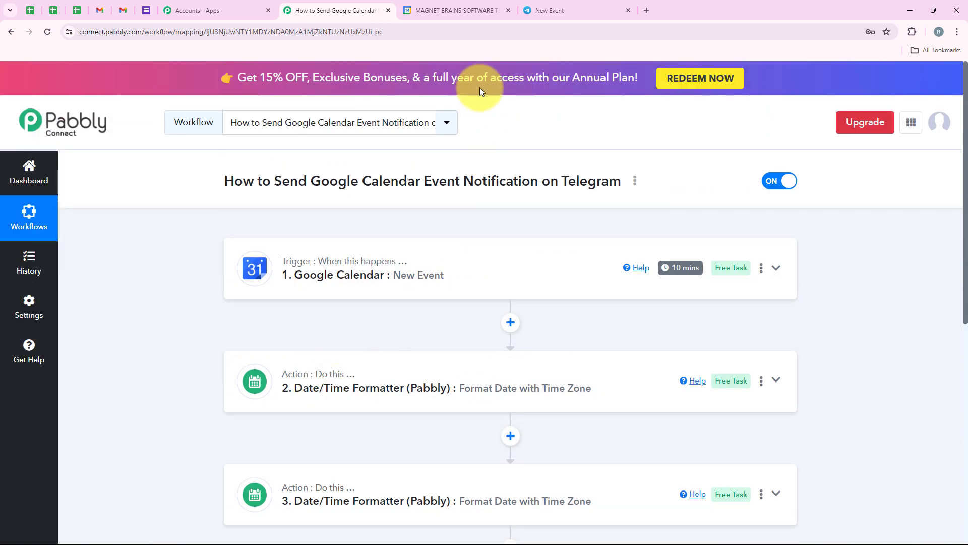
Switch to Google Calendar and start a new event on Wednesday, July 17 titled "Automation and AI"
click(482, 2)
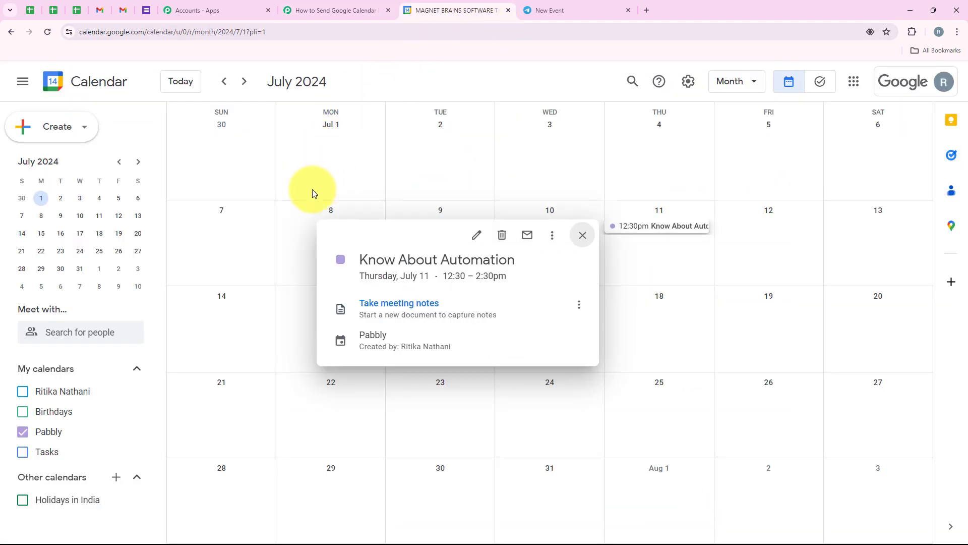
click(540, 370)
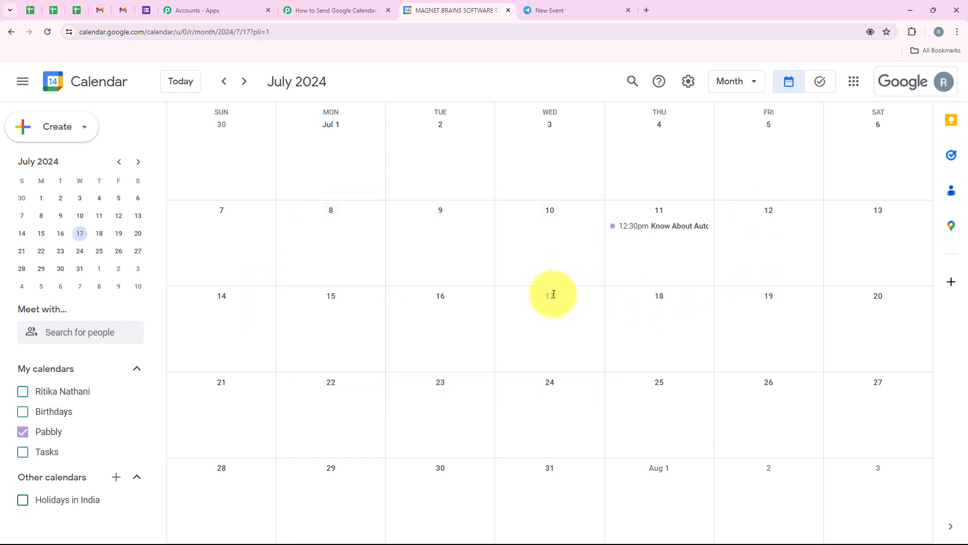
click(540, 337)
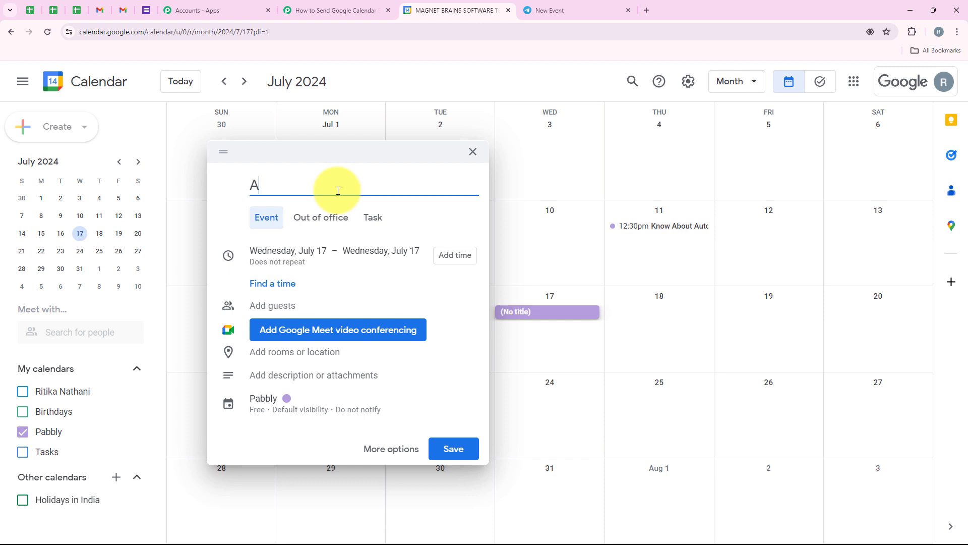
text(Automation and AI)
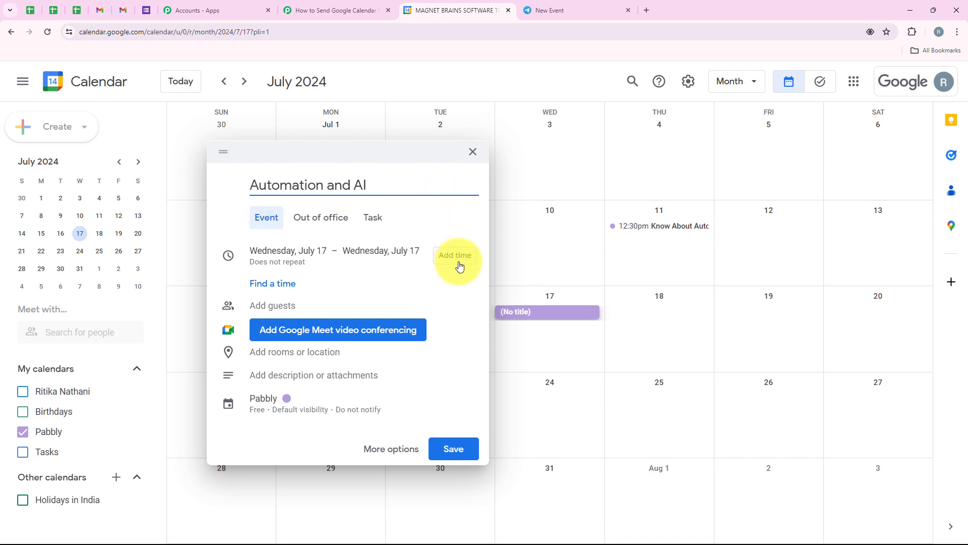
Set the event's time from 2:00pm to 4:00pm and save it to the Pabbly calendar
click(455, 267)
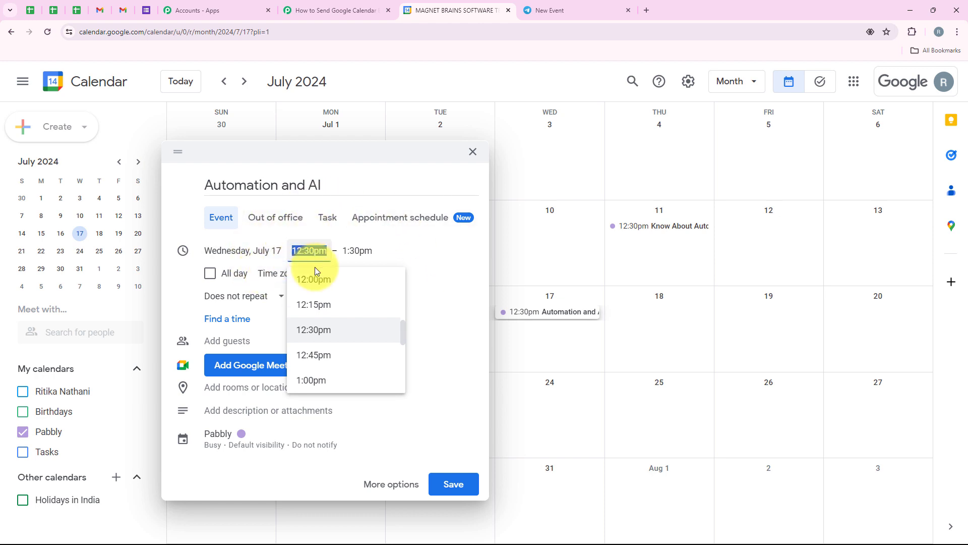
scroll(331, 327, down, 3)
scroll(329, 343, up, 1)
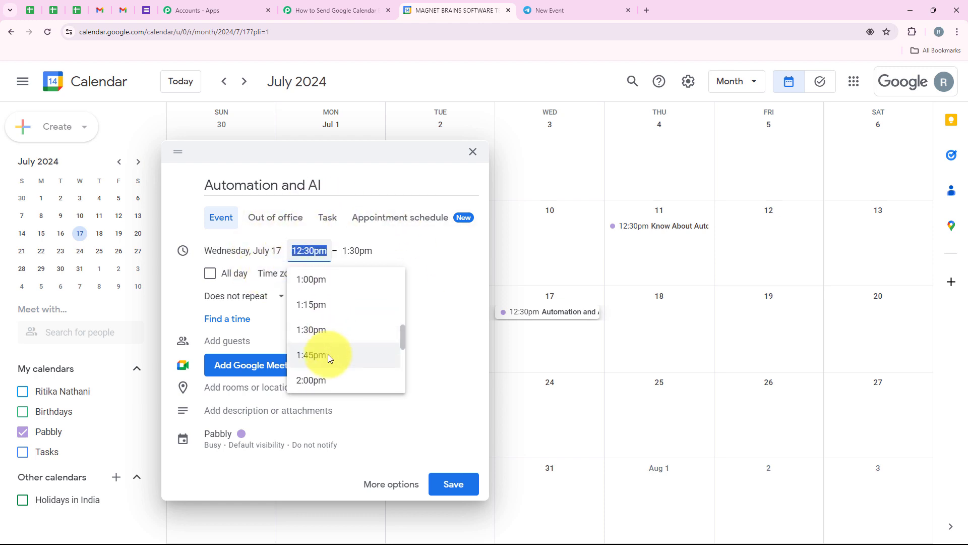
click(328, 379)
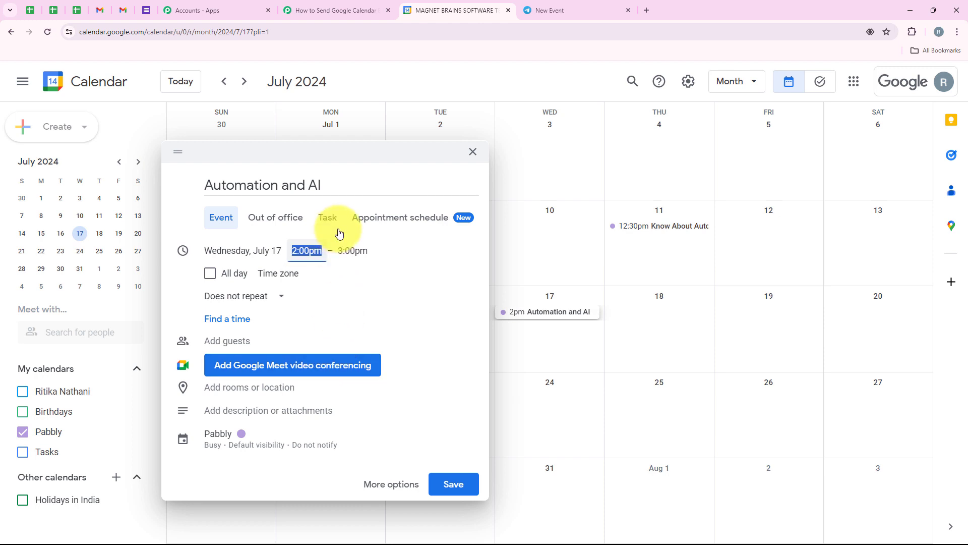
click(353, 251)
scroll(383, 340, down, 2)
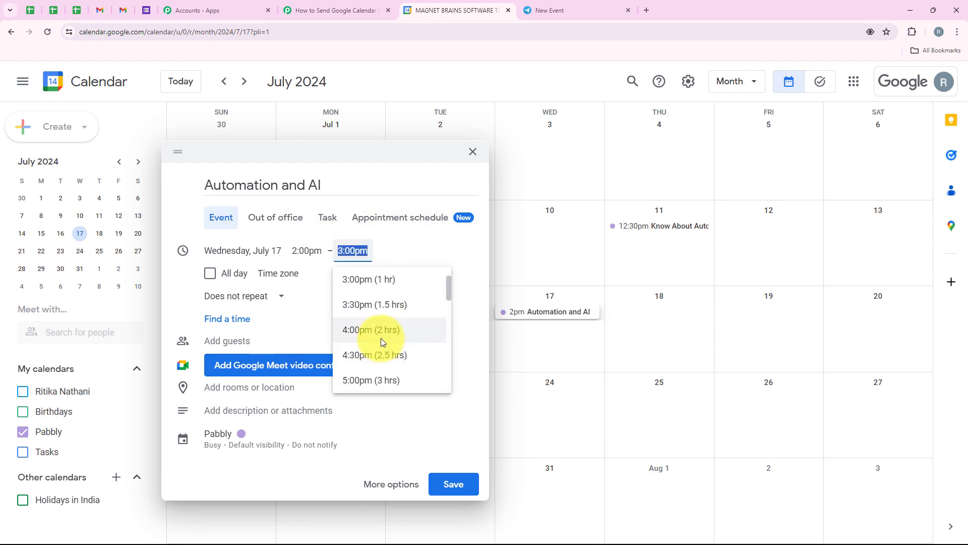
click(380, 337)
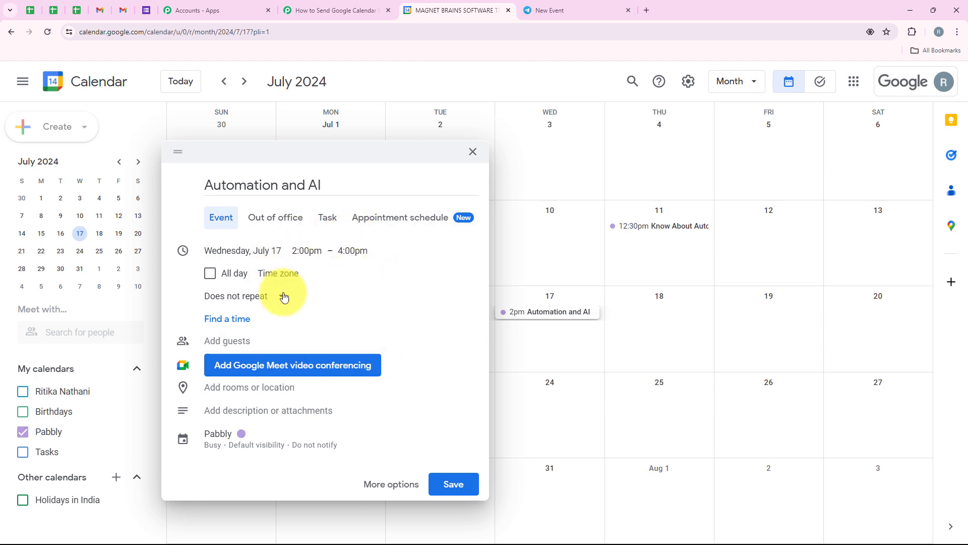
click(455, 474)
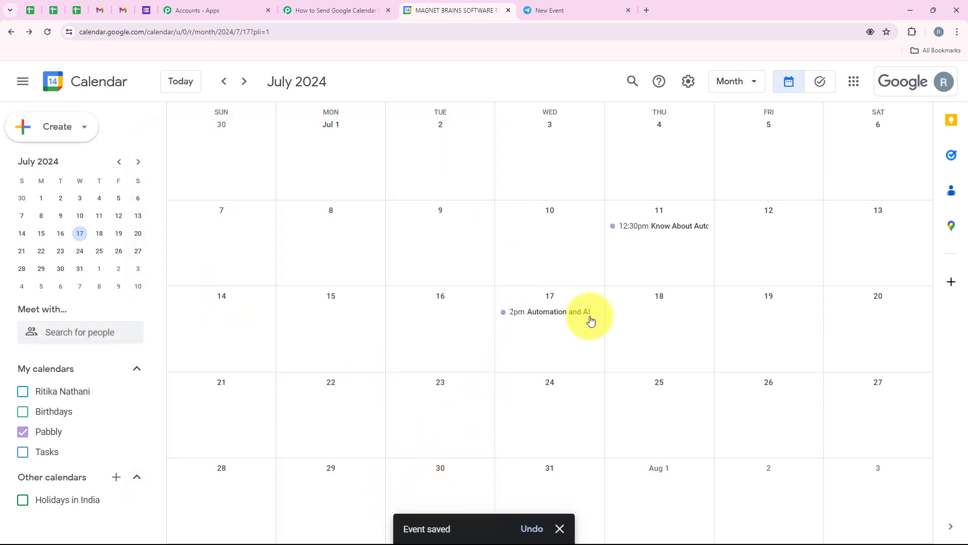
Open the saved Automation and AI event, check its date and time, and close its details
click(574, 319)
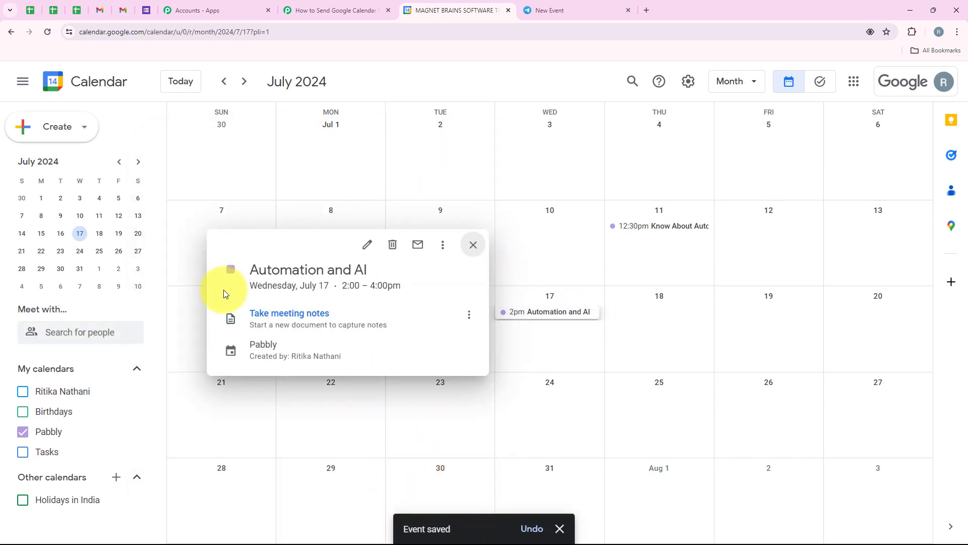
drag(248, 290, 427, 281)
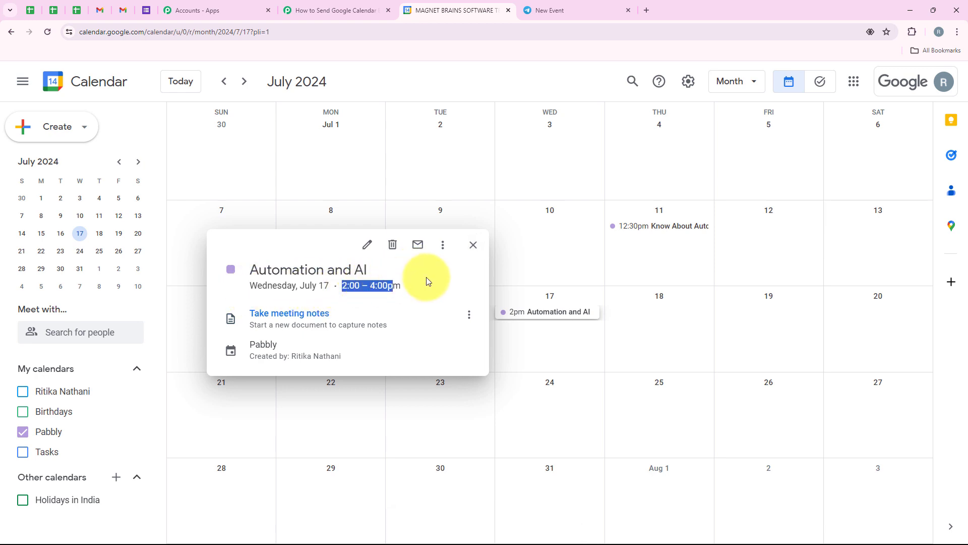
click(472, 249)
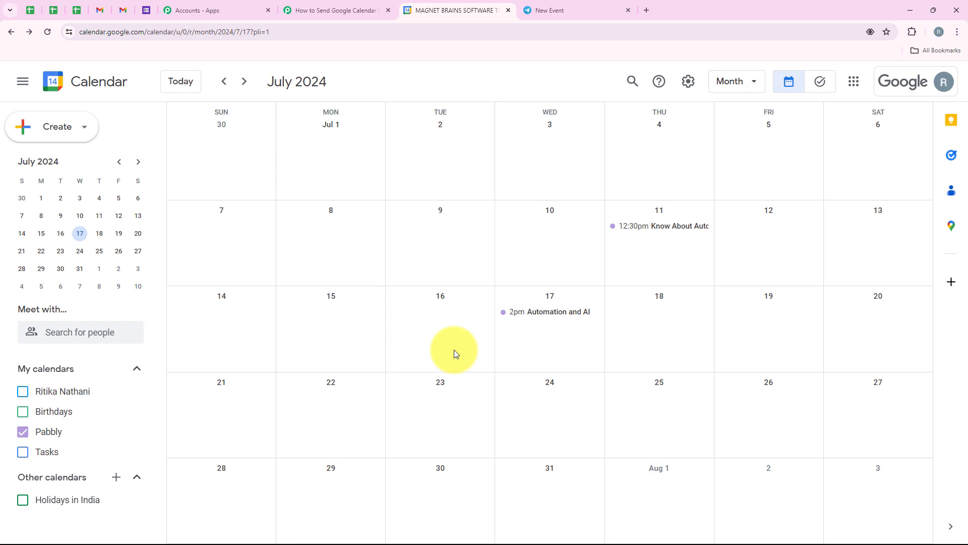
Switch to Telegram and check the title, start time and end time in the newest New Event group message
click(577, 9)
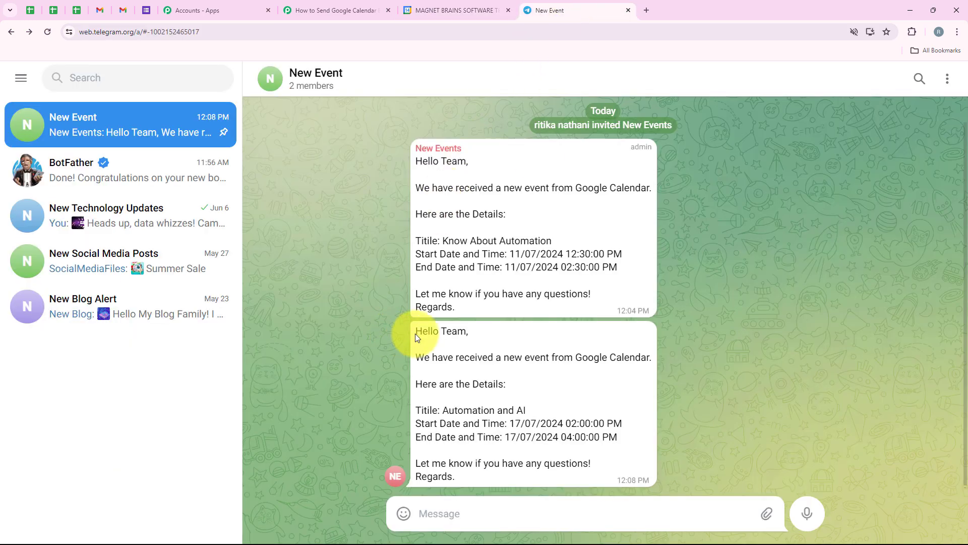
drag(416, 332, 480, 332)
click(515, 336)
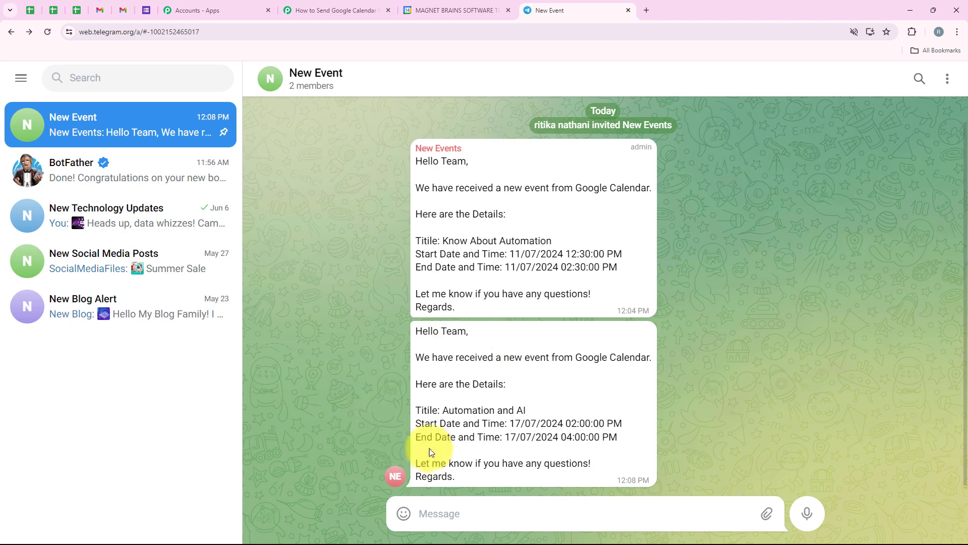
drag(442, 410, 551, 408)
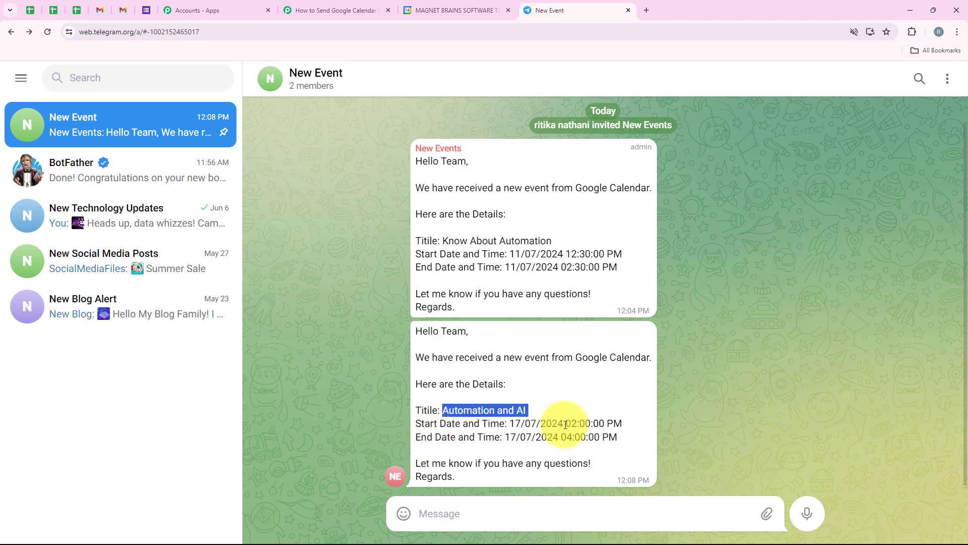
drag(505, 437, 600, 436)
click(613, 456)
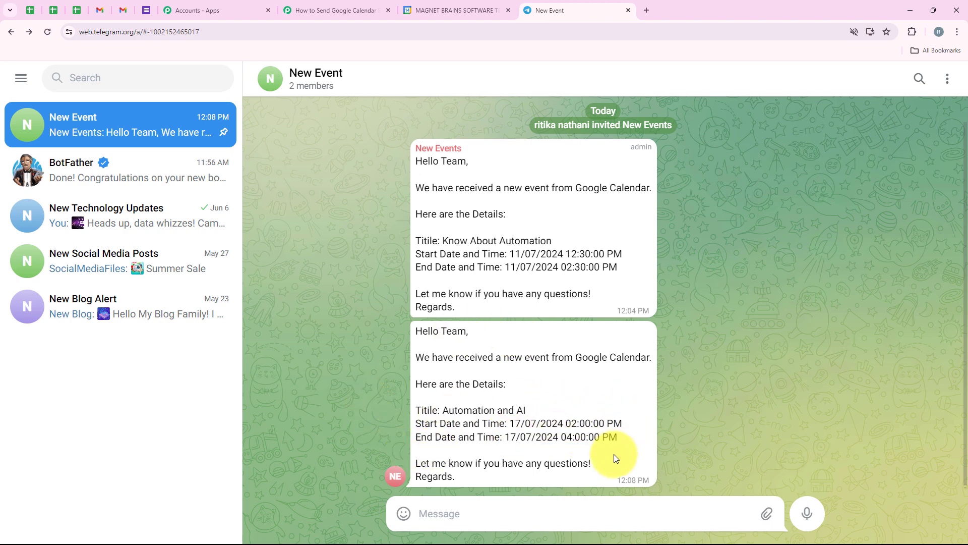
drag(440, 410, 690, 426)
click(622, 439)
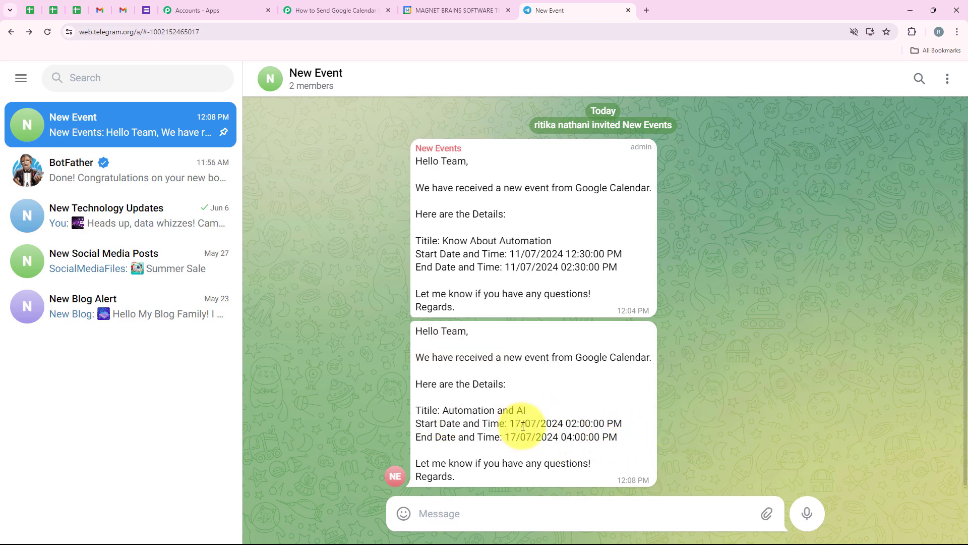
drag(522, 427, 510, 433)
click(573, 427)
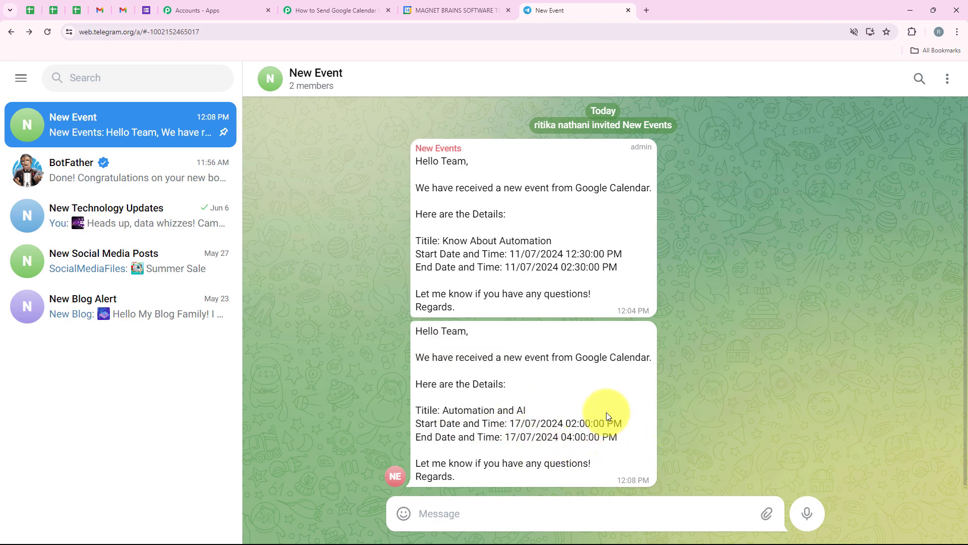
Switch to Google Calendar and recheck the July 17 event's details against the Telegram message
click(438, 10)
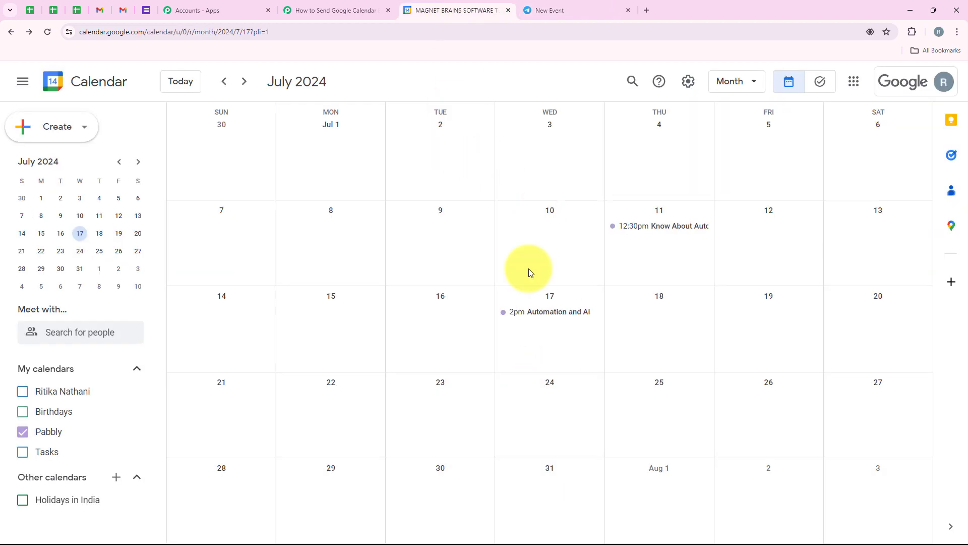
click(540, 316)
click(472, 244)
Switch to Pabbly Connect and review the finished workflow from the Google Calendar trigger to the Telegram Bot action
click(345, 8)
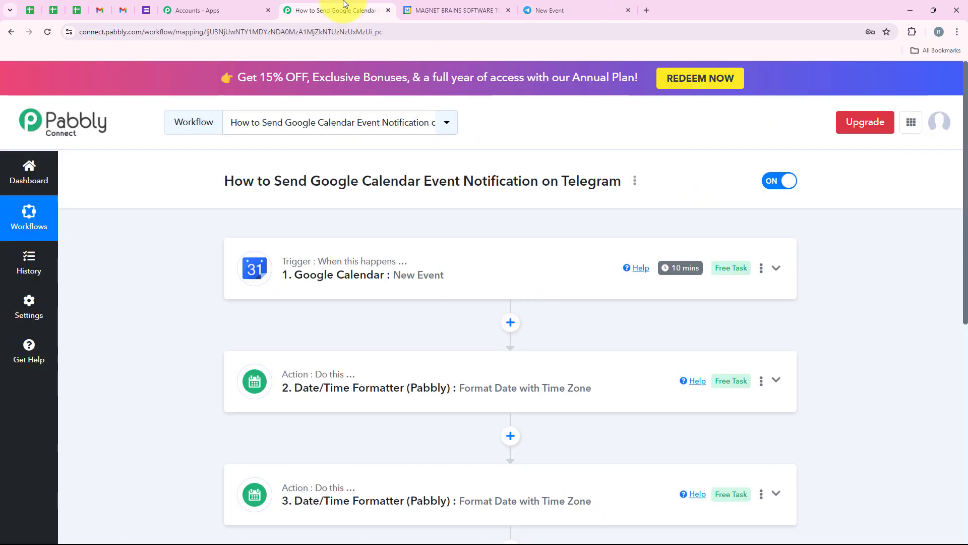
scroll(186, 323, down, 2)
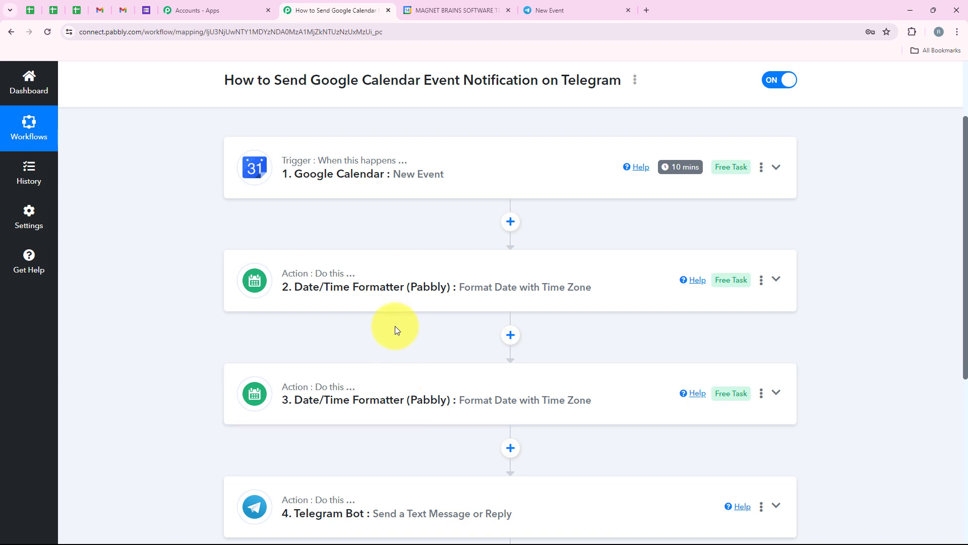
scroll(395, 325, down, 1)
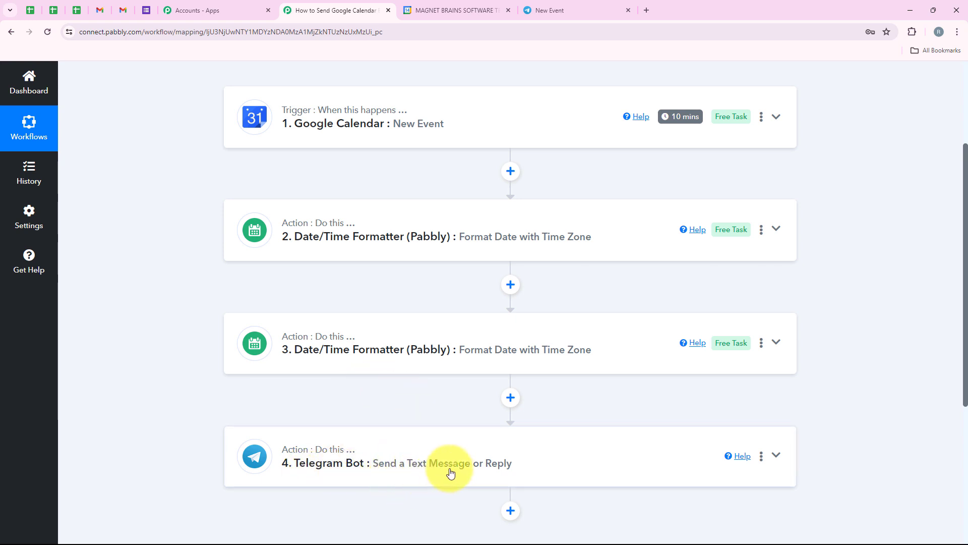
scroll(282, 338, up, 2)
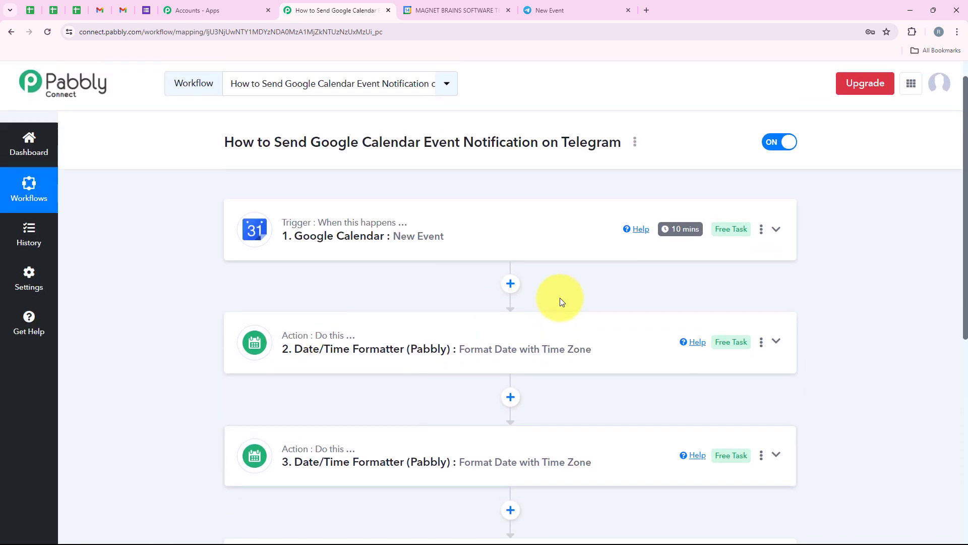
scroll(562, 302, up, 1)
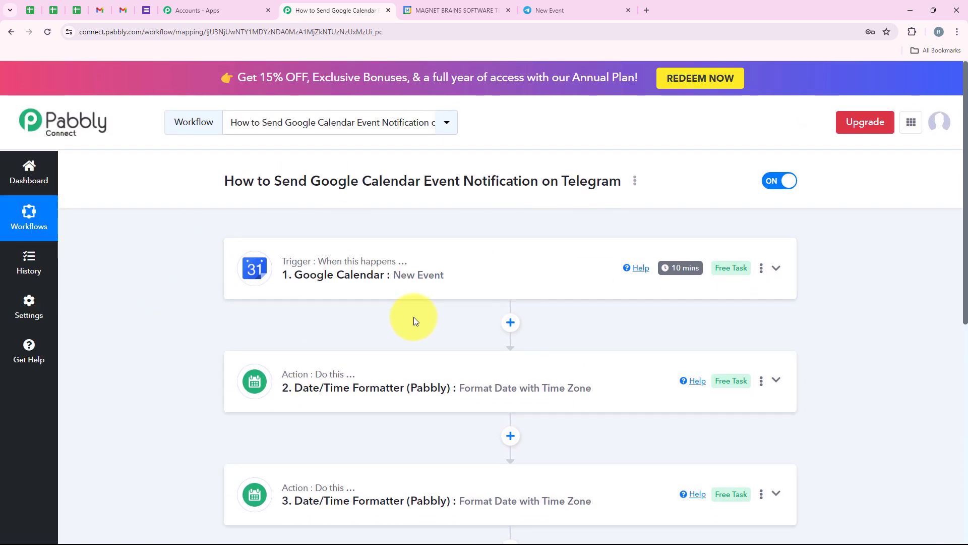
scroll(414, 321, down, 3)
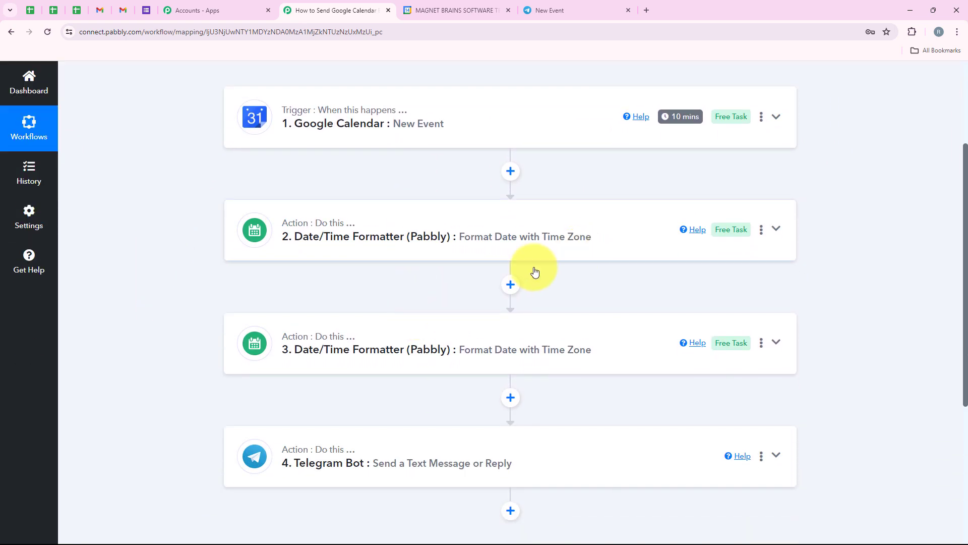
scroll(396, 399, down, 2)
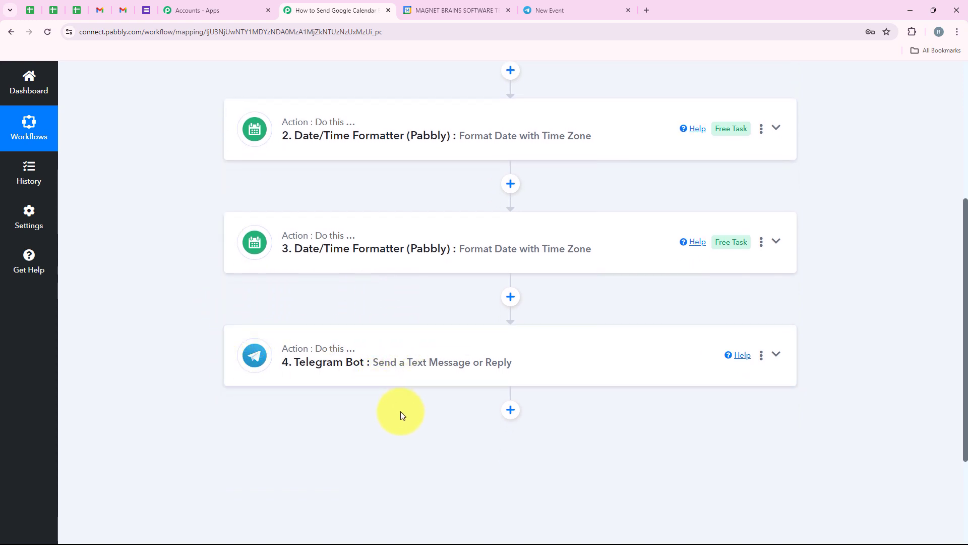
scroll(410, 414, up, 5)
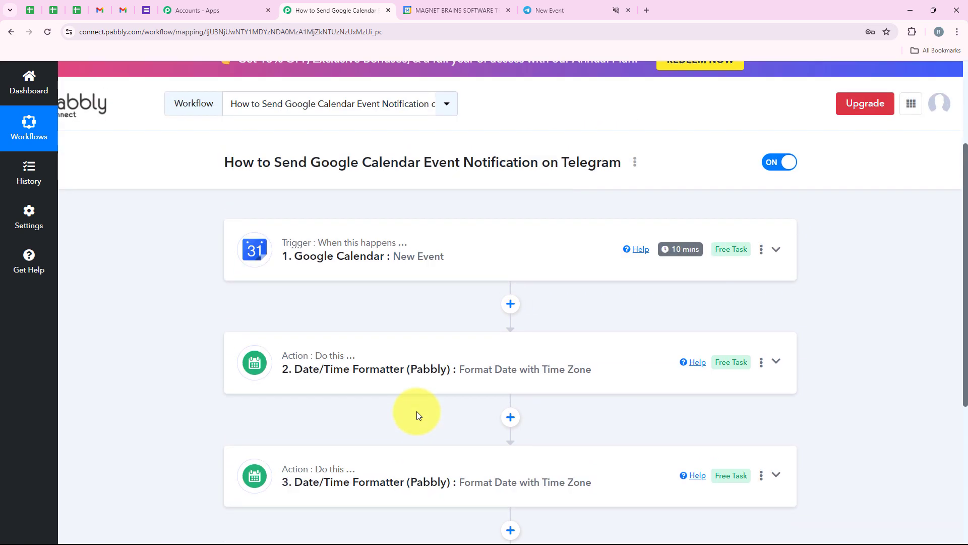
scroll(417, 410, up, 1)
scroll(523, 277, down, 2)
scroll(523, 277, up, 2)
scroll(523, 276, down, 1)
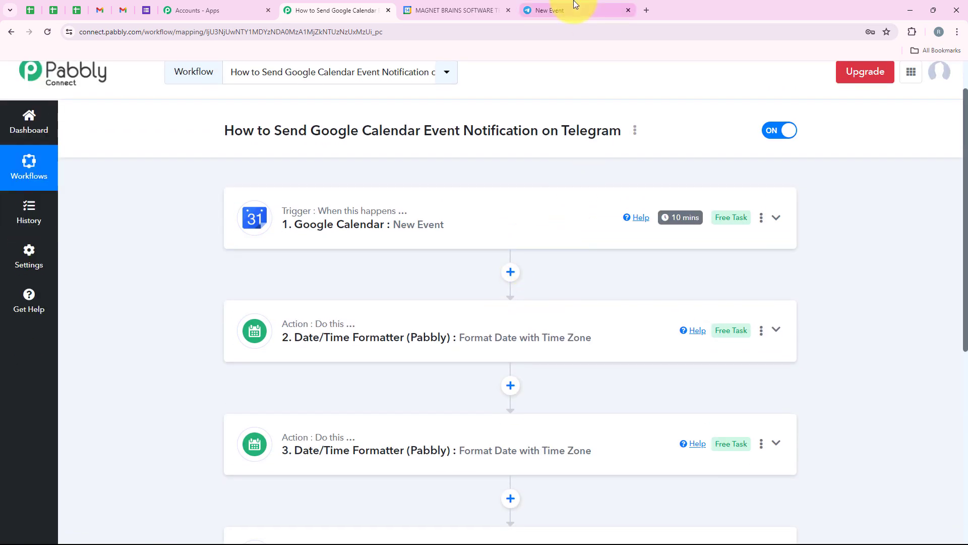
Switch to Telegram to view both New Event group messages, and check the Know About Automation event's details in Google Calendar
click(574, 6)
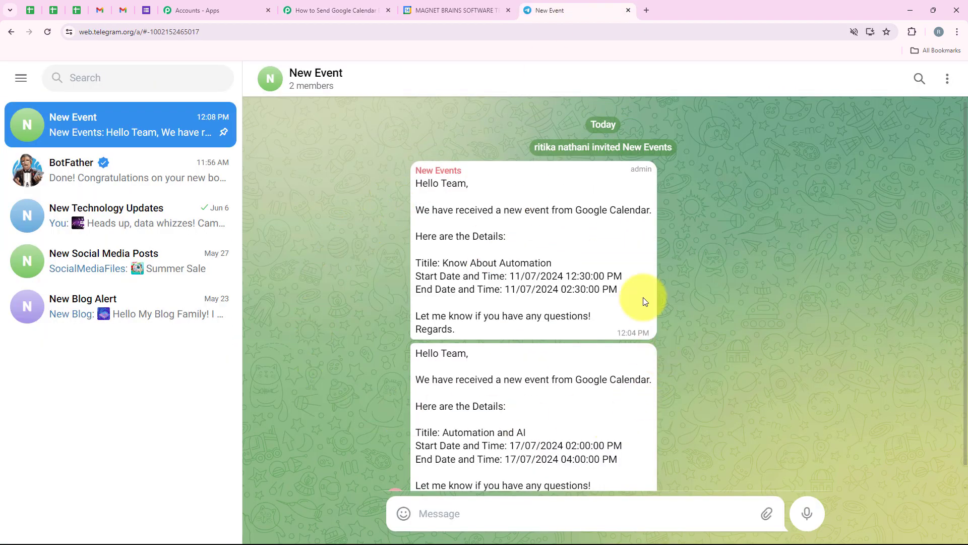
scroll(589, 297, down, 1)
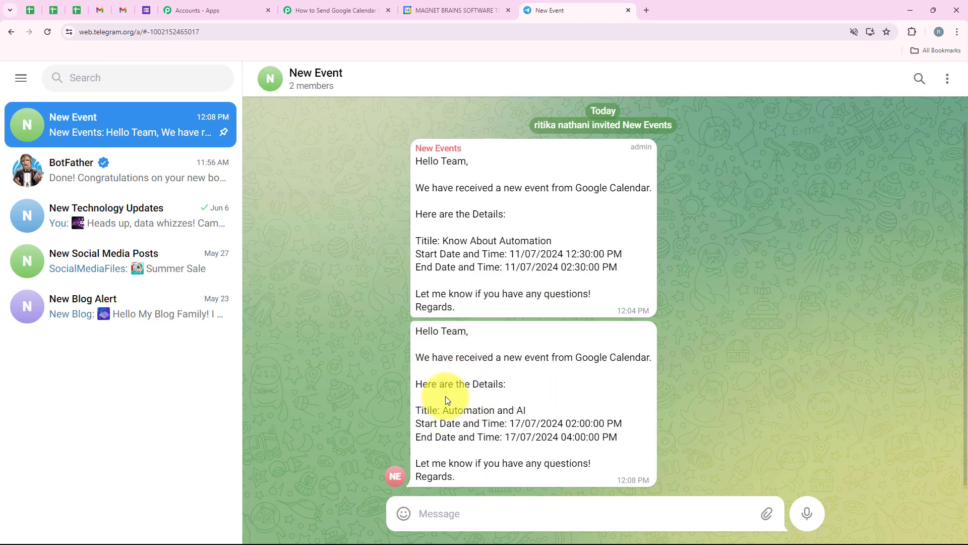
click(424, 17)
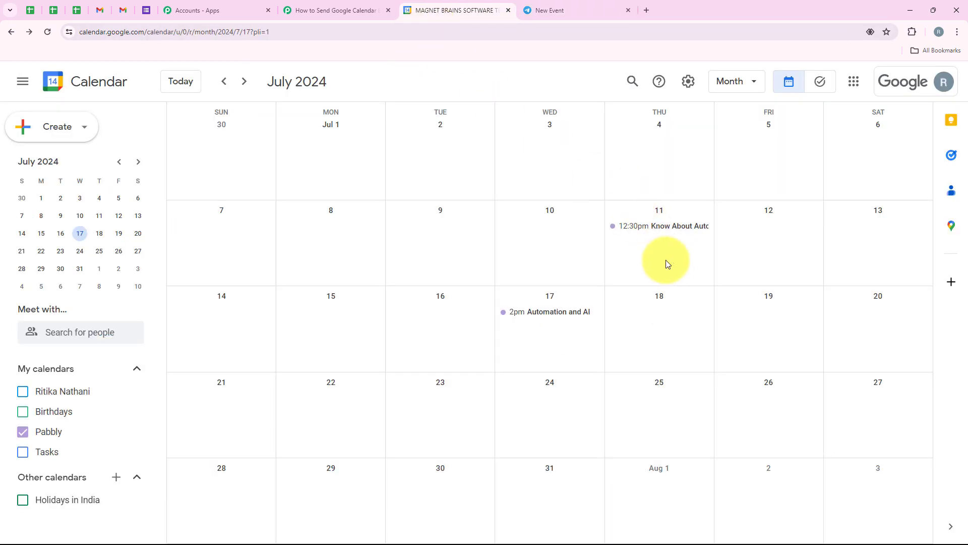
click(659, 227)
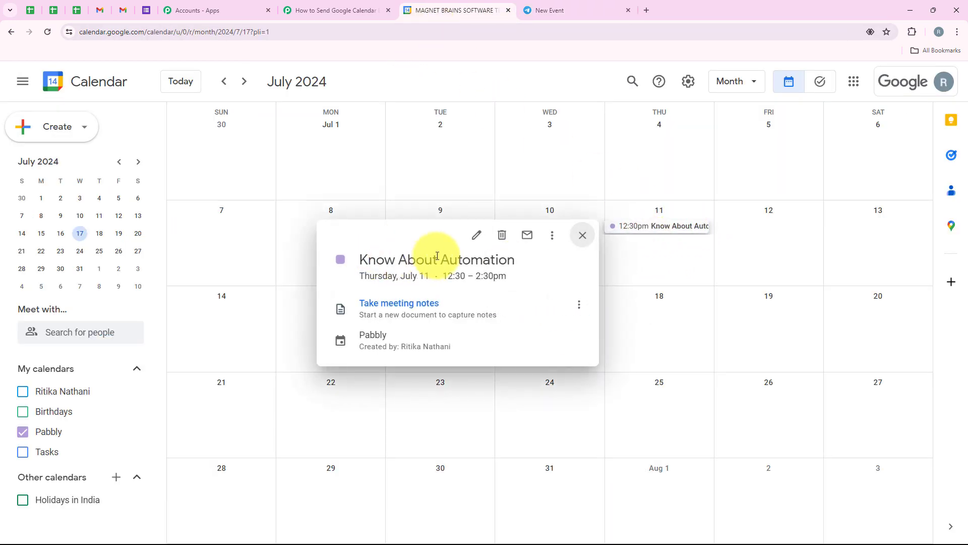
click(582, 235)
Open the Automation and AI event on July 17, check its title, date and time, and close its details
click(548, 312)
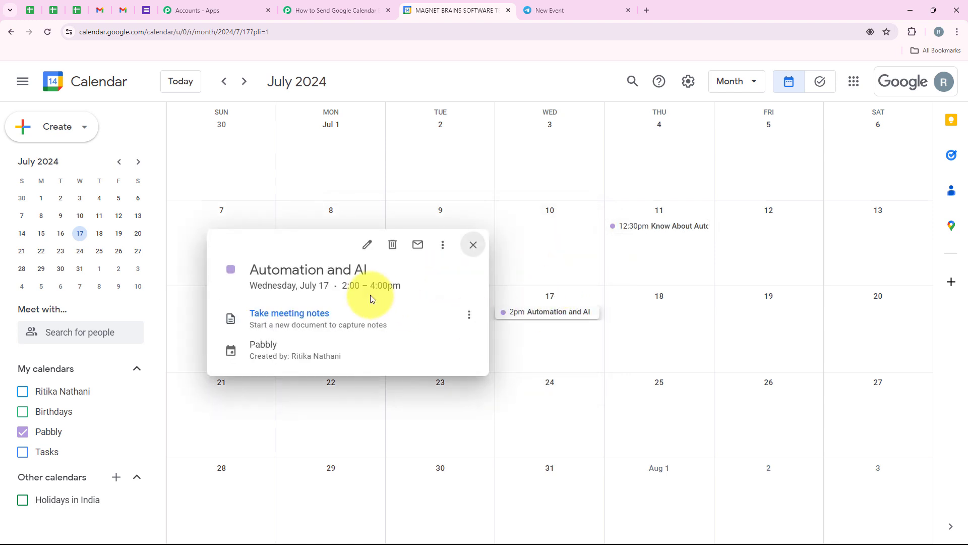
drag(244, 271, 428, 283)
click(356, 297)
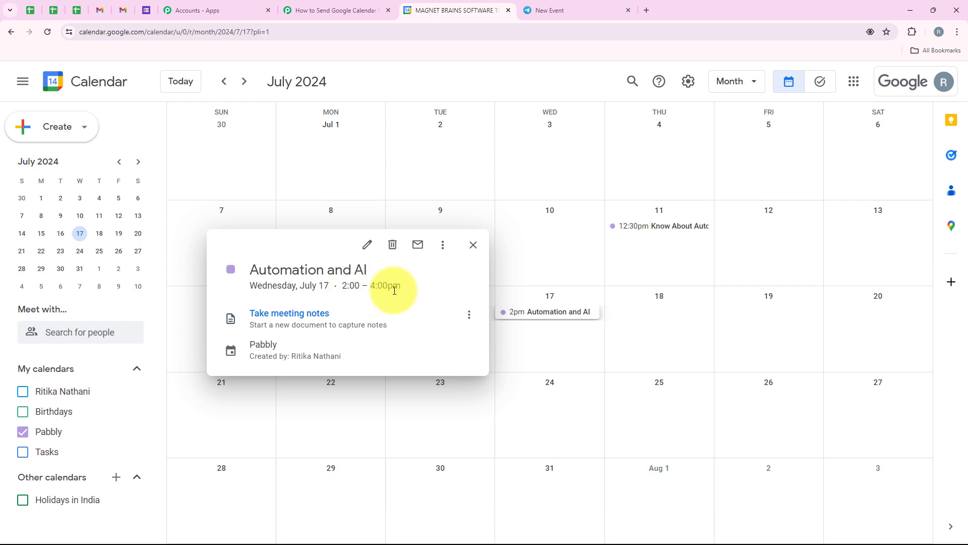
click(473, 245)
Switch to Telegram and compare the start dates and times in both New Event group messages with the calendar events
click(553, 4)
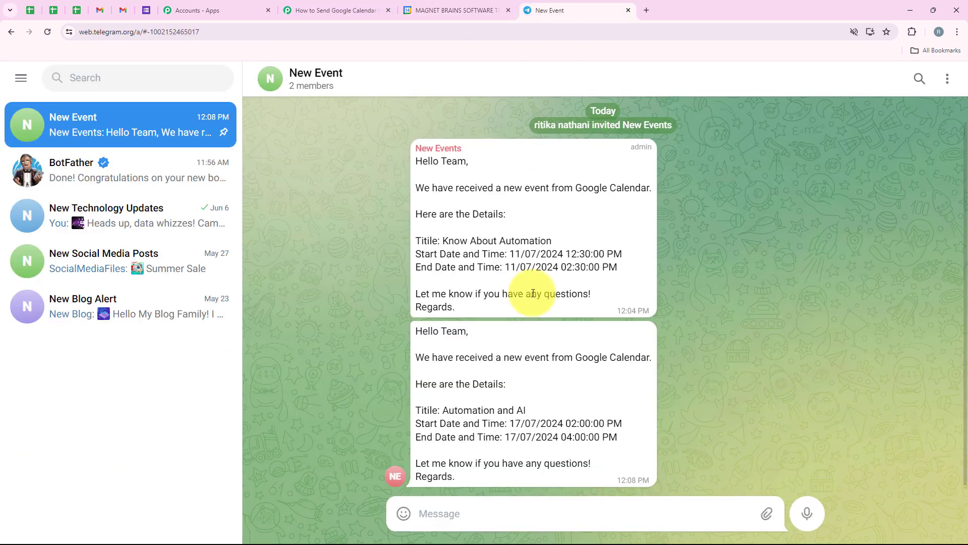
drag(624, 254, 508, 255)
drag(506, 429, 652, 415)
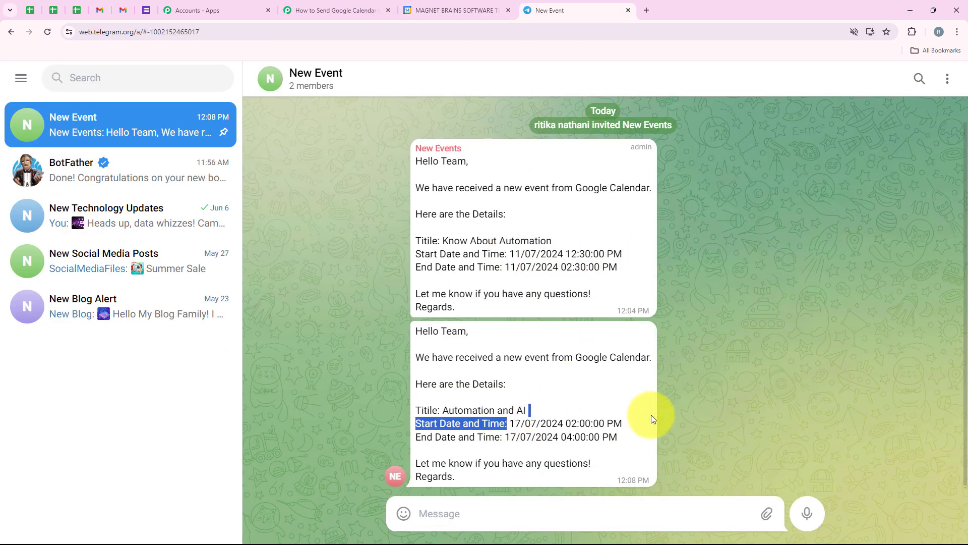
Switch to Pabbly Connect and look over the Google Calendar trigger, both Date/Time Formatter actions and the Telegram Bot action once more
click(293, 15)
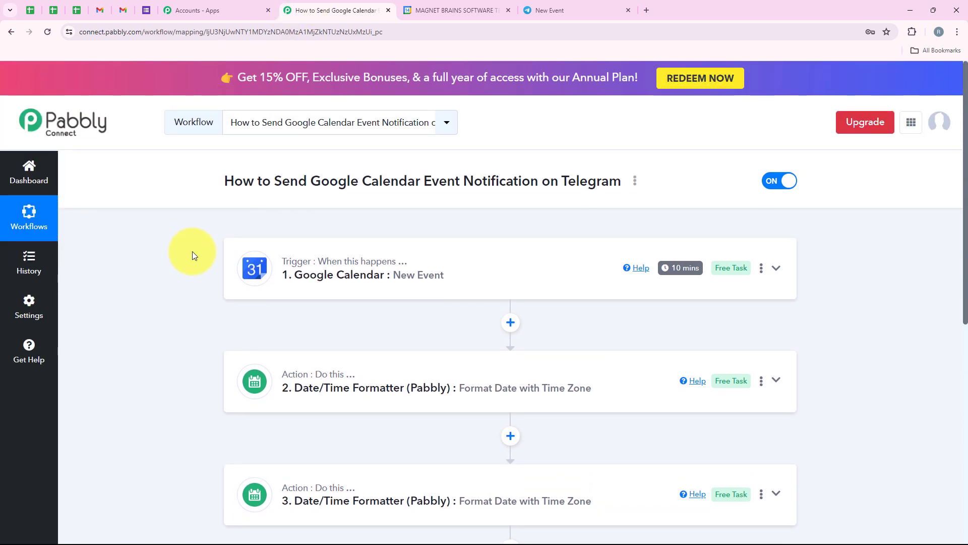
scroll(192, 255, down, 2)
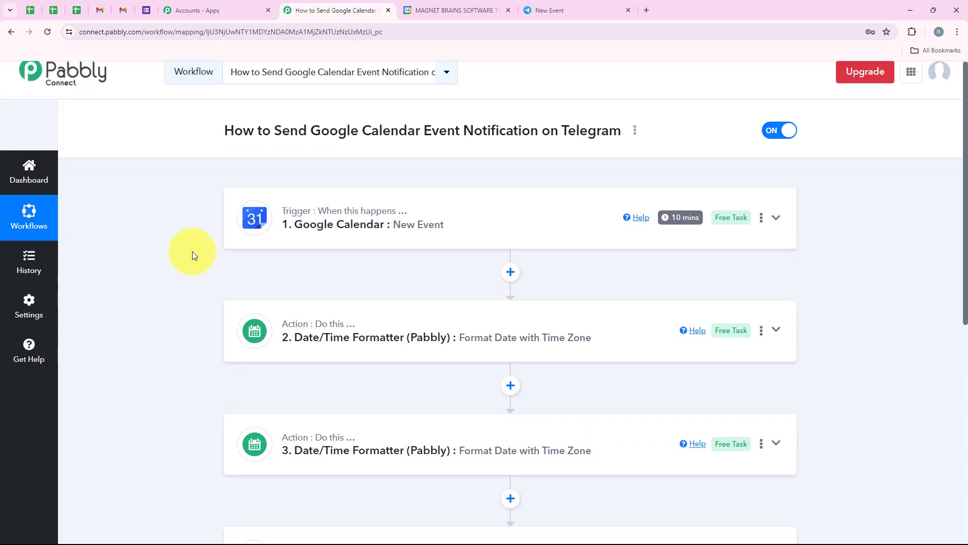
scroll(193, 255, down, 1)
scroll(193, 254, up, 3)
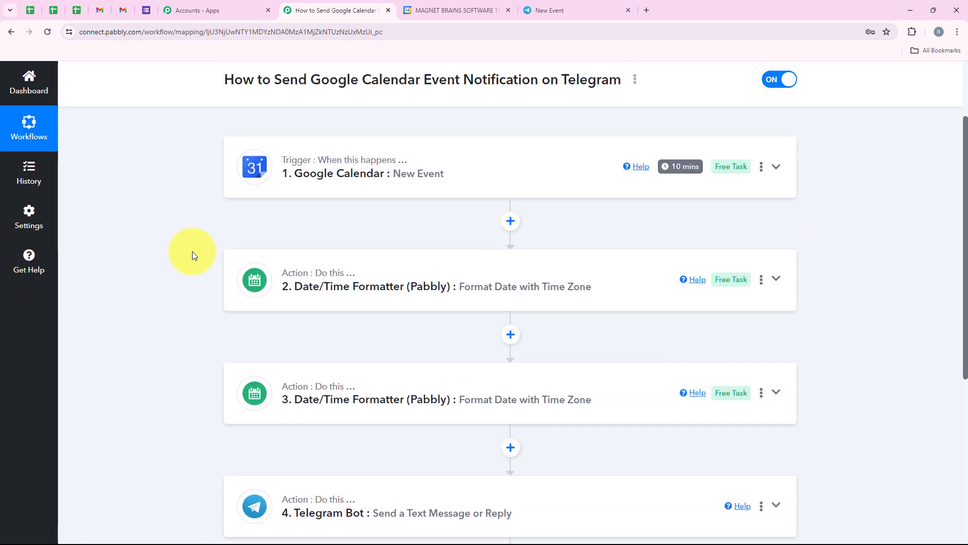